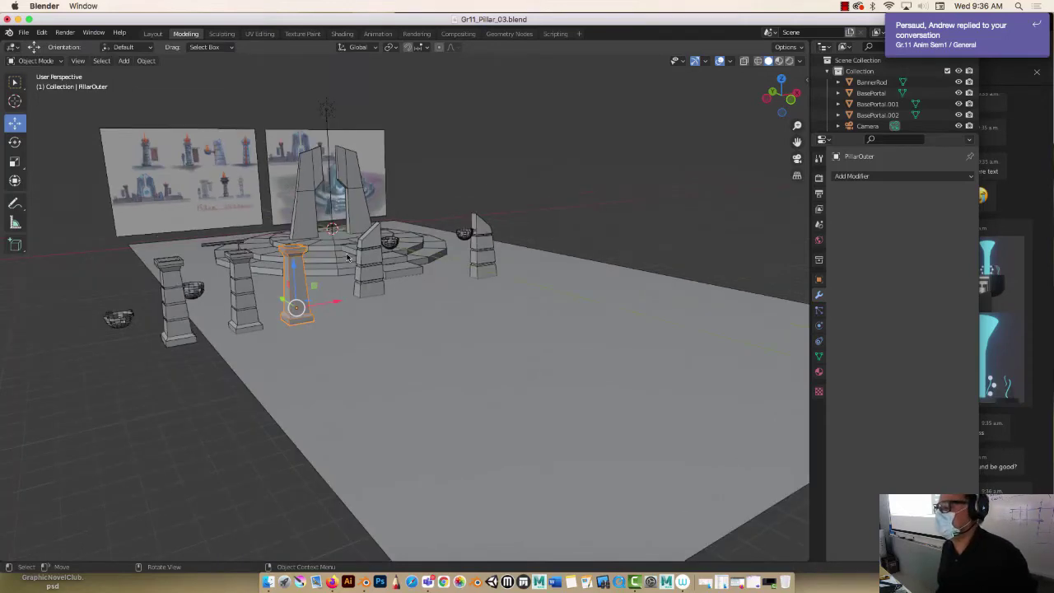
Step: Draw a first shallow box slab in front of the steps, then undo it
{"action": "middle_click_drag", "start_coordinate": [349, 257], "coordinate": [335, 227]}
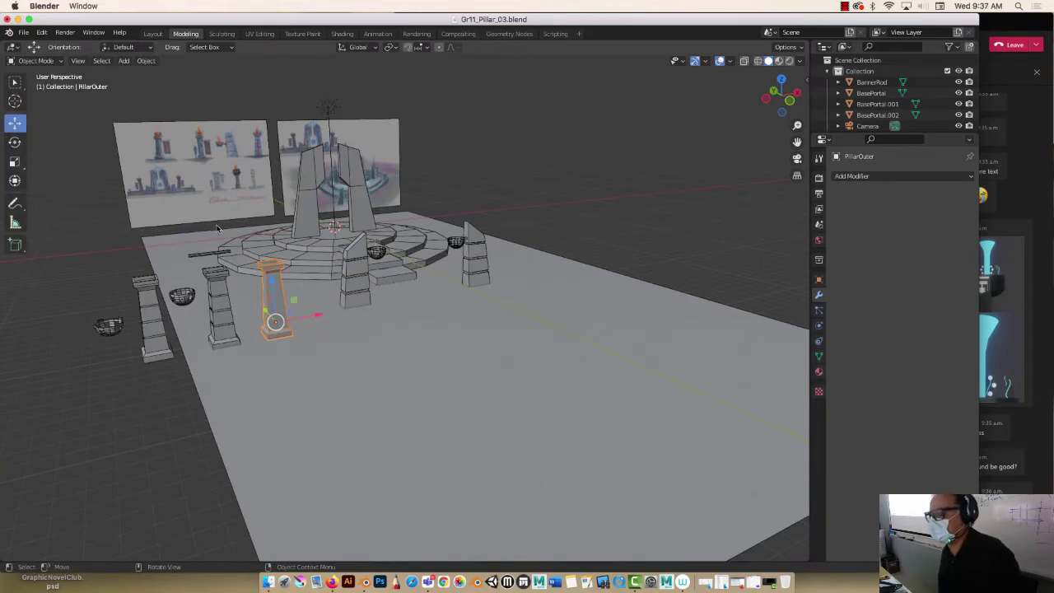
{"action": "scroll", "coordinate": [196, 213], "scroll_direction": "up", "scroll_amount": 5}
{"action": "middle_click_drag", "start_coordinate": [275, 269], "coordinate": [329, 251]}
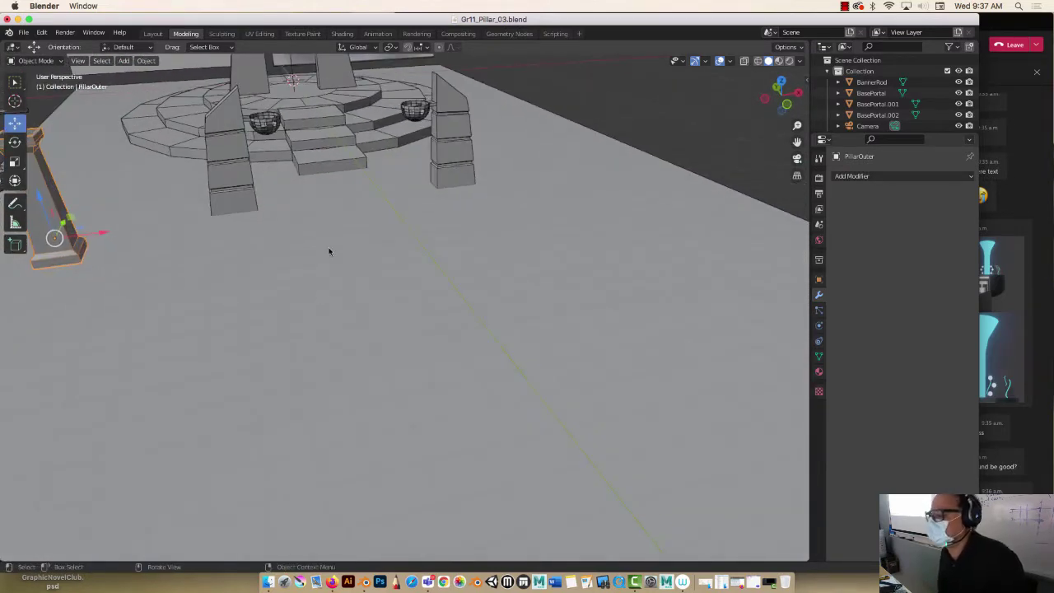
{"action": "left_click", "coordinate": [15, 243]}
{"action": "left_click_drag", "start_coordinate": [383, 188], "coordinate": [476, 539]}
{"action": "left_click", "coordinate": [475, 539]}
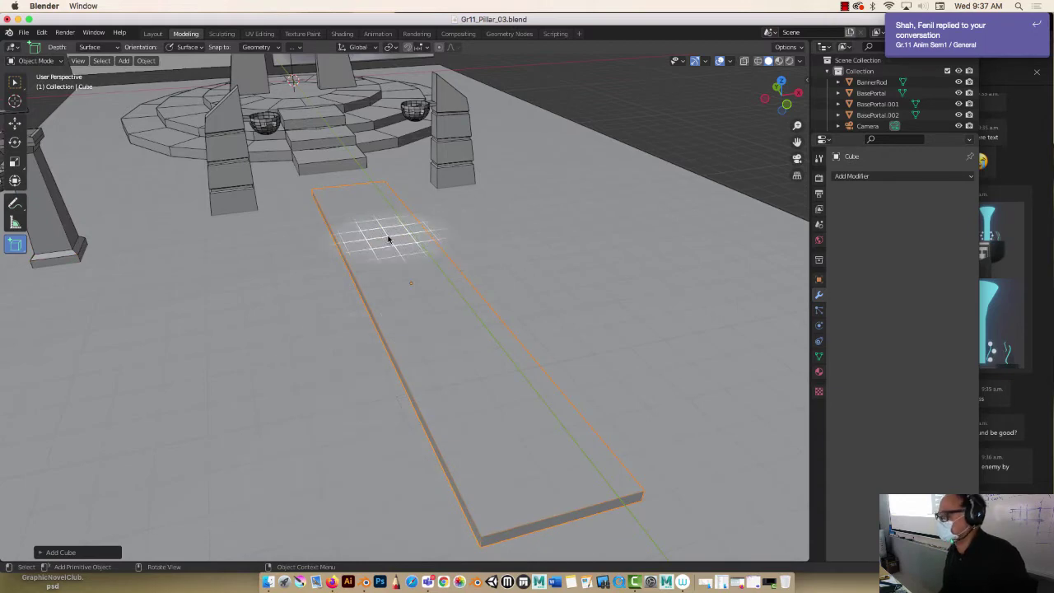
{"action": "left_click", "coordinate": [845, 8]}
{"action": "left_click", "coordinate": [527, 242]}
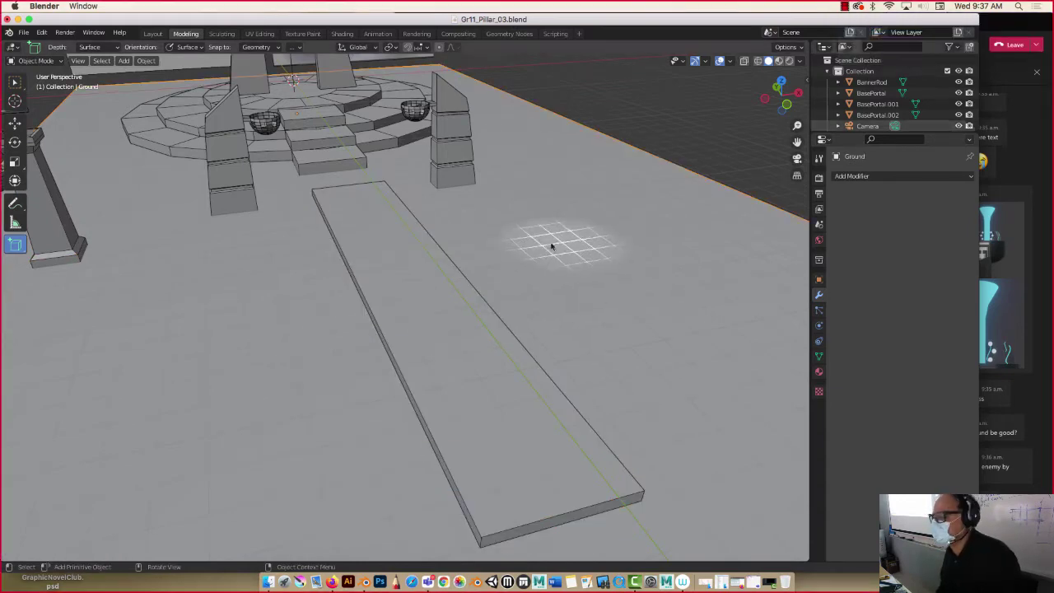
{"action": "key", "text": "ctrl+z"}
{"action": "key", "text": "ctrl+z"}
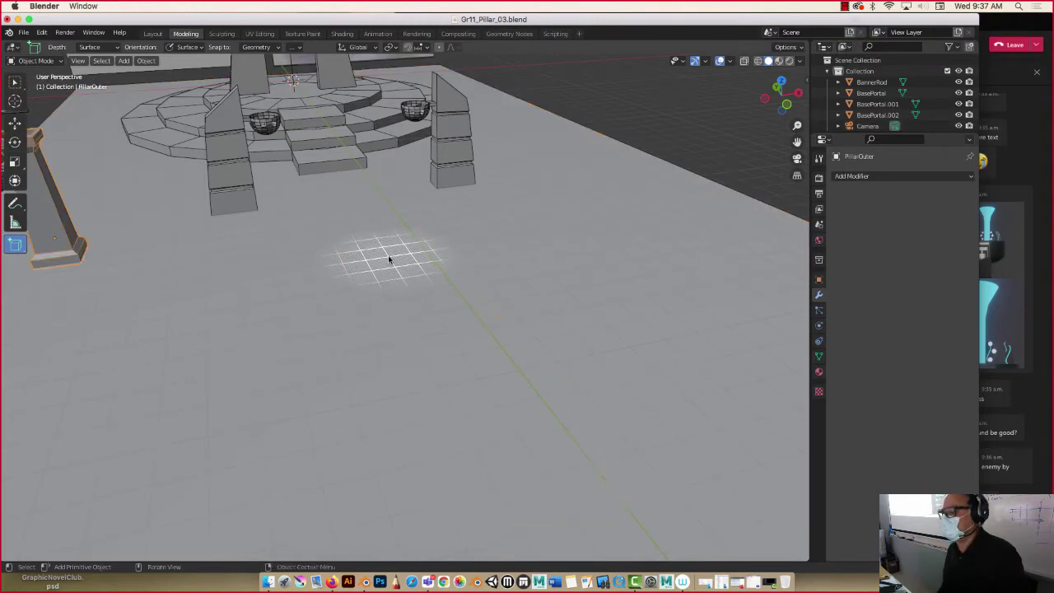
Step: From a lower, closer view, outline a long rectangular box base in front of the steps
{"action": "middle_click_drag", "start_coordinate": [232, 278], "coordinate": [449, 184]}
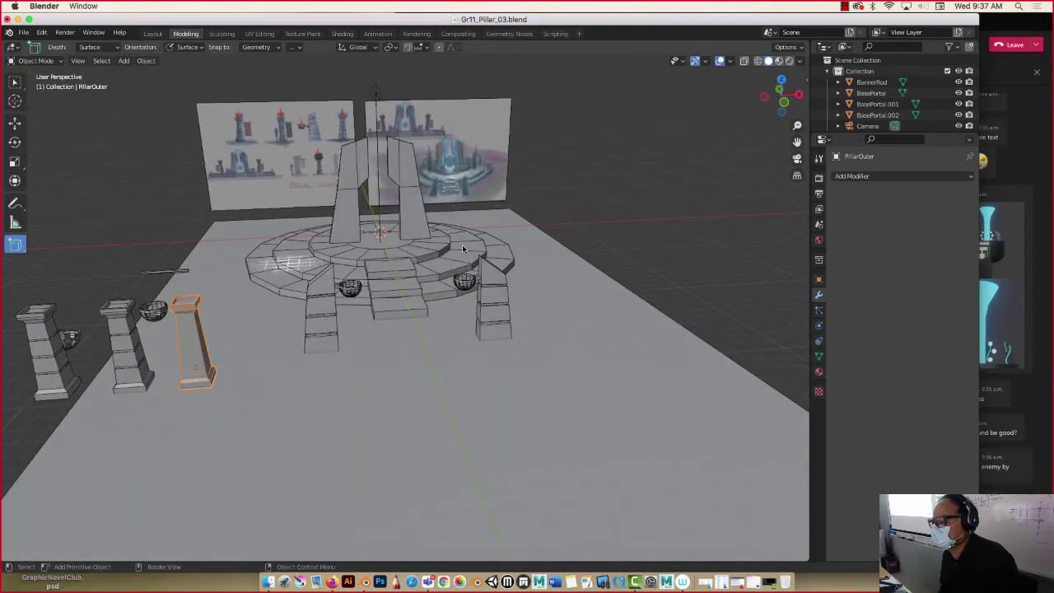
{"action": "mouse_move", "coordinate": [484, 311]}
{"action": "middle_mouse_down"}
{"action": "mouse_move", "coordinate": [475, 304]}
{"action": "mouse_move", "coordinate": [494, 300]}
{"action": "mouse_move", "coordinate": [501, 312]}
{"action": "middle_mouse_up"}
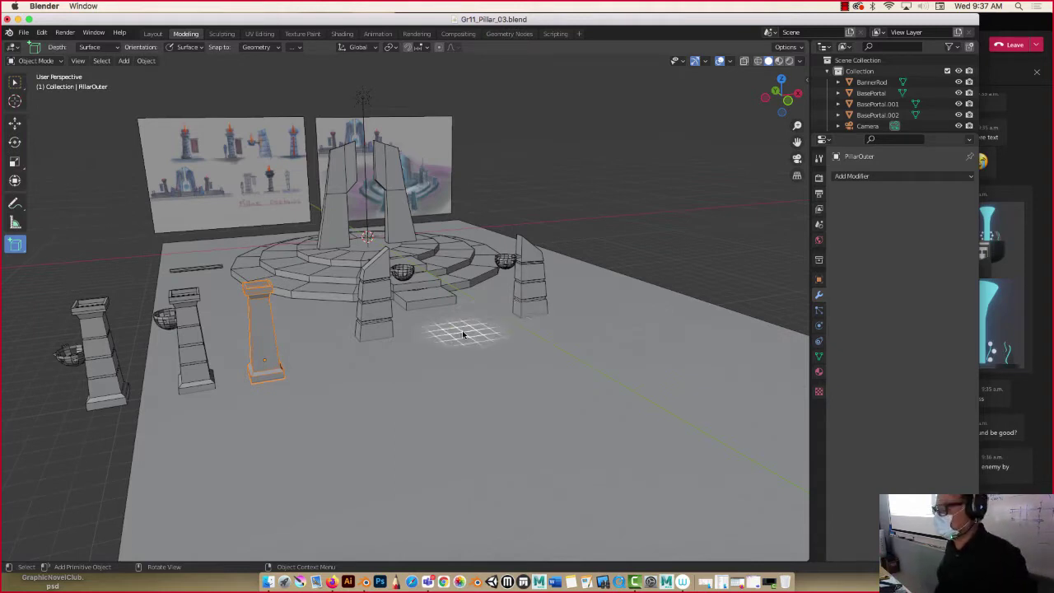
{"action": "middle_click_drag", "start_coordinate": [426, 334], "coordinate": [408, 352]}
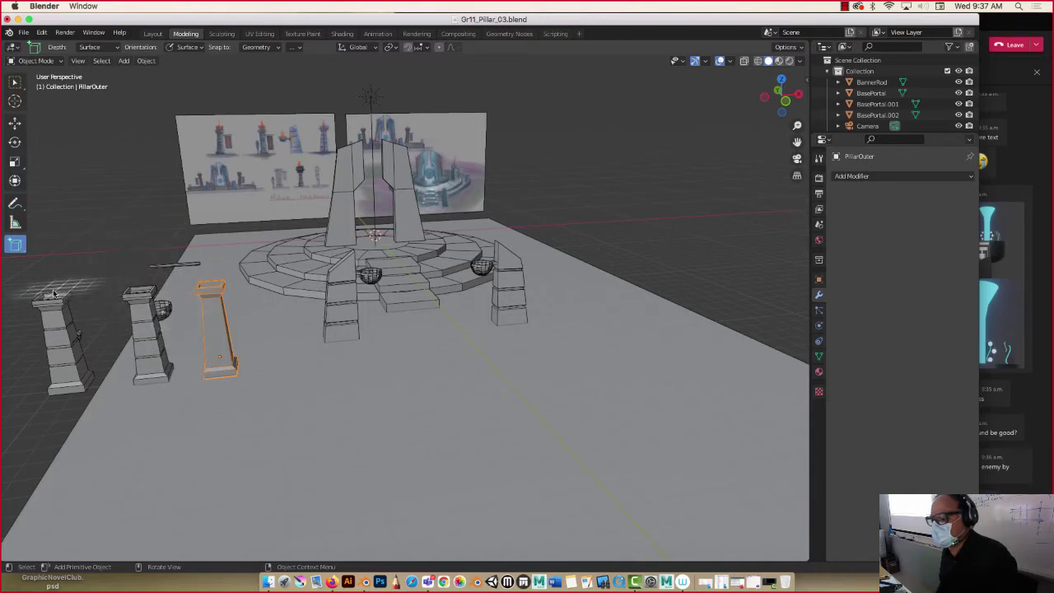
{"action": "middle_click_drag", "start_coordinate": [272, 306], "coordinate": [283, 307]}
{"action": "mouse_move", "coordinate": [362, 309]}
{"action": "middle_mouse_down"}
{"action": "mouse_move", "coordinate": [363, 289]}
{"action": "mouse_move", "coordinate": [349, 300]}
{"action": "mouse_move", "coordinate": [349, 312]}
{"action": "mouse_move", "coordinate": [361, 314]}
{"action": "middle_mouse_up"}
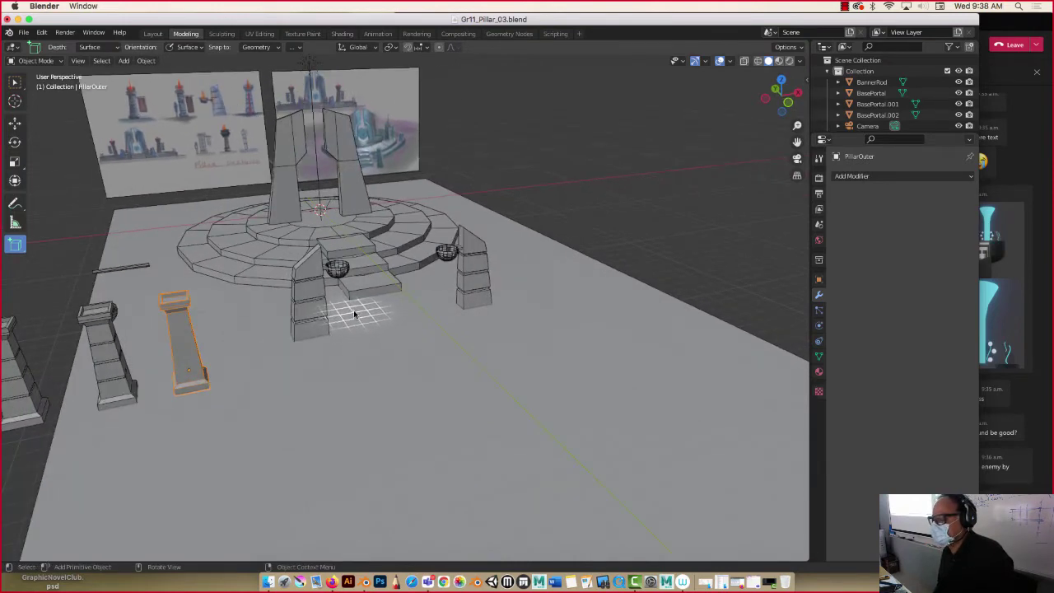
{"action": "mouse_move", "coordinate": [356, 312]}
{"action": "left_mouse_down"}
{"action": "mouse_move", "coordinate": [416, 337]}
{"action": "mouse_move", "coordinate": [678, 522]}
{"action": "left_mouse_up"}
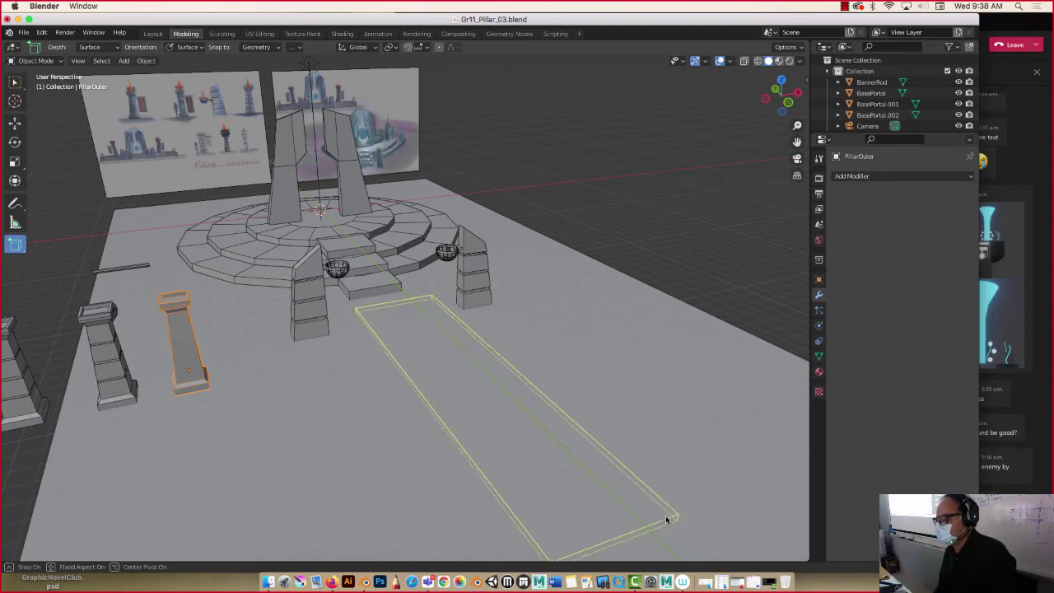
Step: Finish the thin path slab, then draw a test cylinder on the platform
{"action": "left_click", "coordinate": [667, 518]}
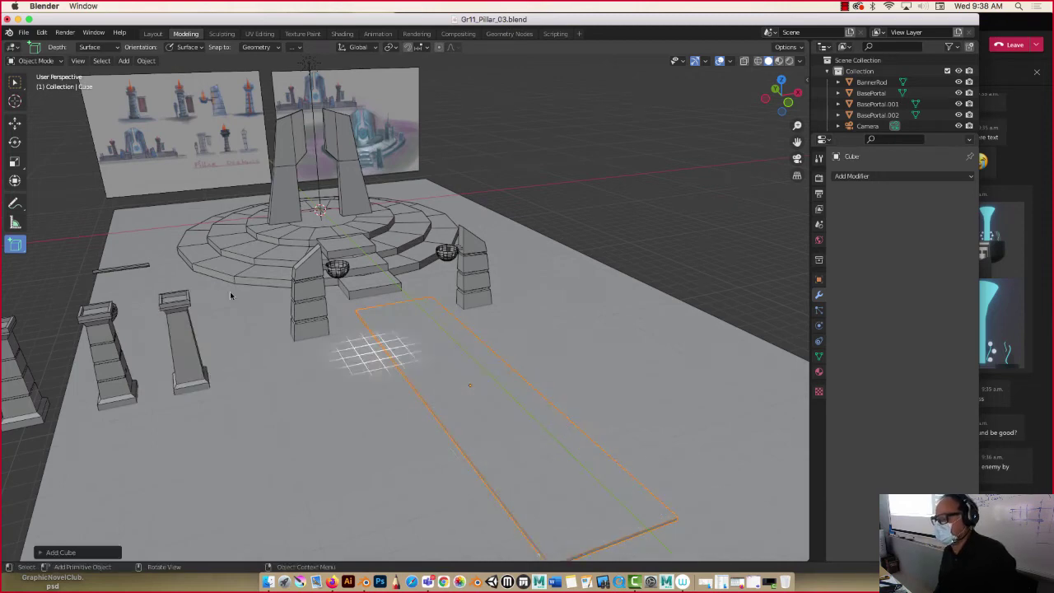
{"action": "left_click", "coordinate": [12, 244]}
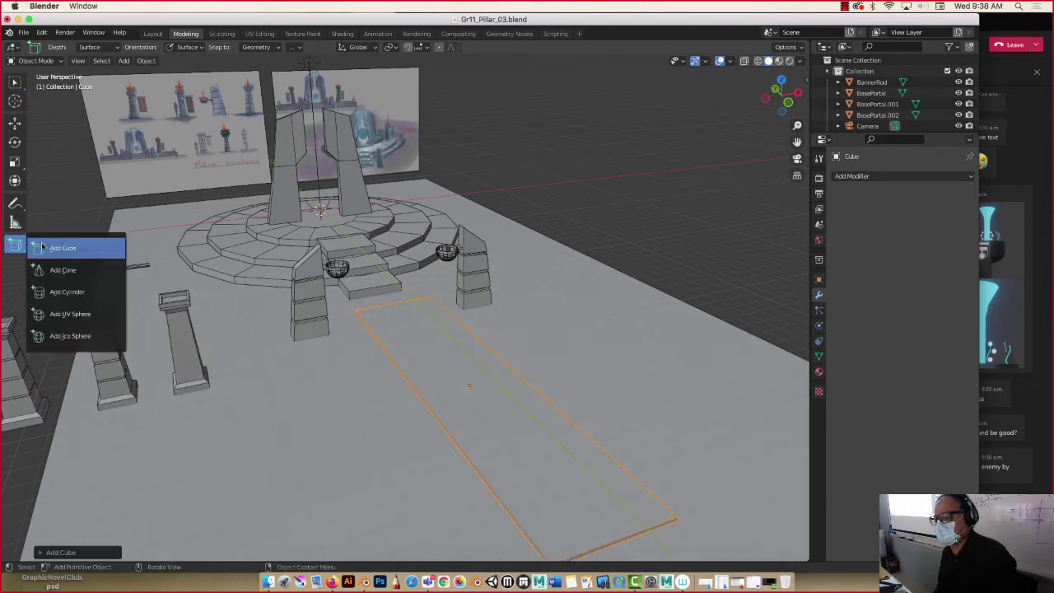
{"action": "left_click", "coordinate": [51, 291]}
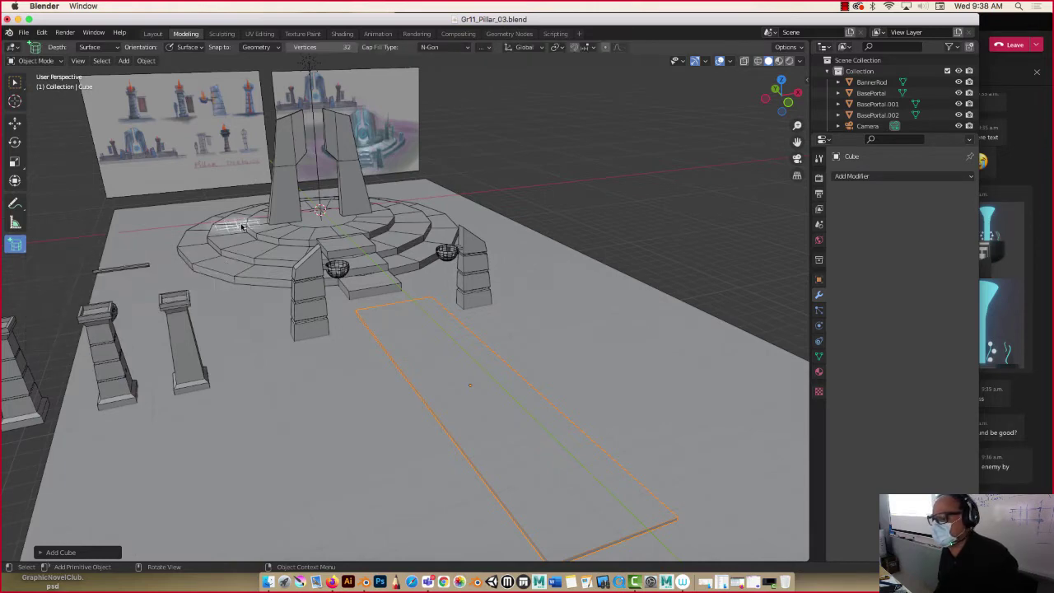
{"action": "left_click_drag", "start_coordinate": [229, 240], "coordinate": [217, 245]}
{"action": "left_click", "coordinate": [148, 235]}
Step: Undo the cylinder and look down along the path slab with the Move tool active
{"action": "mouse_move", "coordinate": [134, 234]}
{"action": "middle_mouse_down"}
{"action": "mouse_move", "coordinate": [99, 247]}
{"action": "mouse_move", "coordinate": [132, 231]}
{"action": "middle_mouse_up"}
{"action": "key", "text": "ctrl+z"}
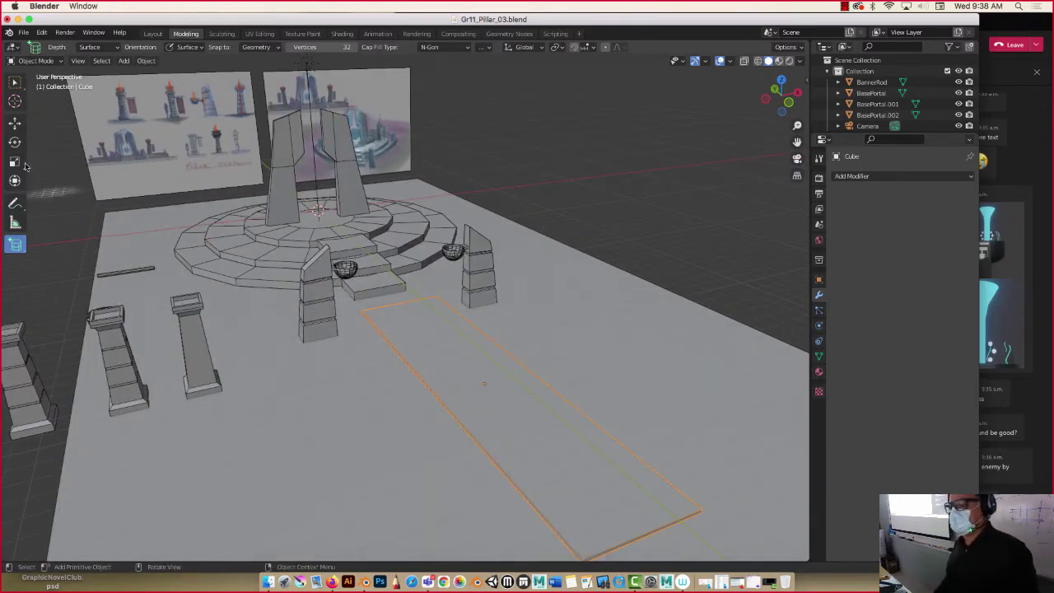
{"action": "left_click", "coordinate": [15, 121]}
{"action": "mouse_move", "coordinate": [355, 316]}
{"action": "middle_mouse_down"}
{"action": "mouse_move", "coordinate": [354, 337]}
{"action": "mouse_move", "coordinate": [343, 313]}
{"action": "middle_mouse_up"}
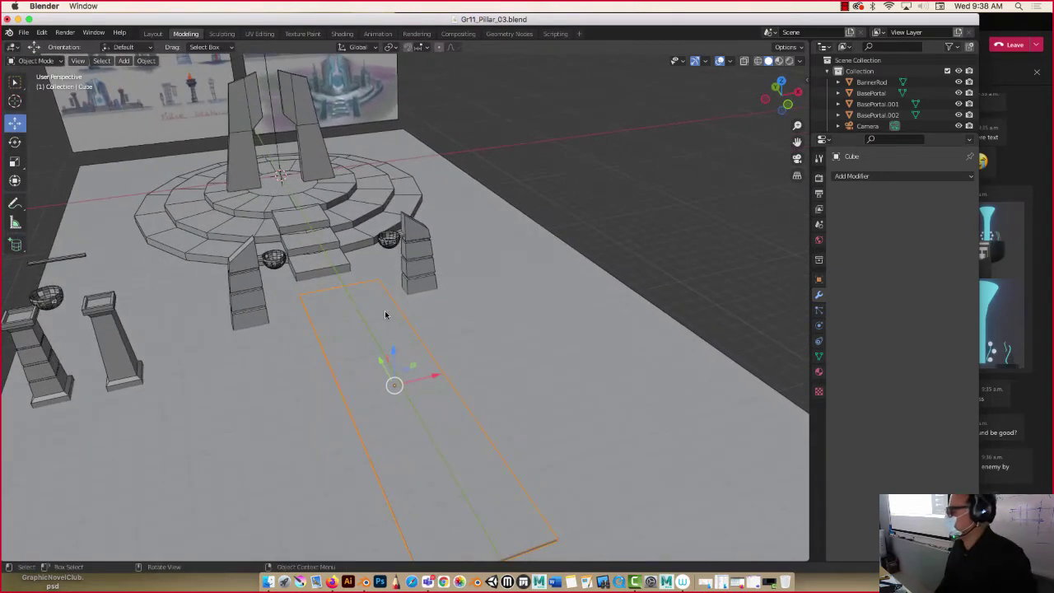
Step: In Edit Mode with nothing selected, add a first sliding loop cut across the path slab
{"action": "key", "text": "Tab"}
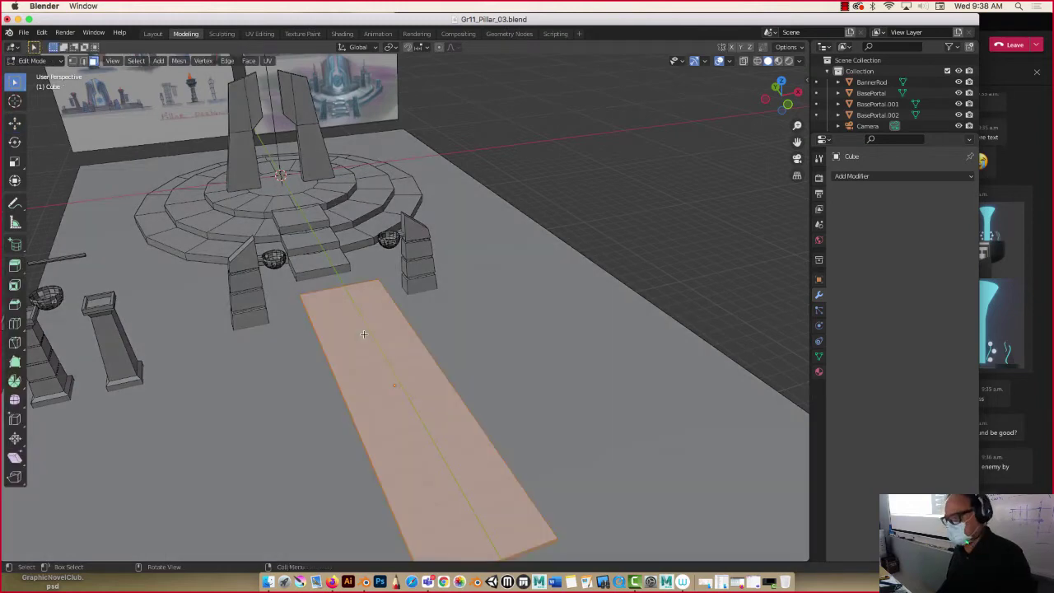
{"action": "key", "text": "alt+a"}
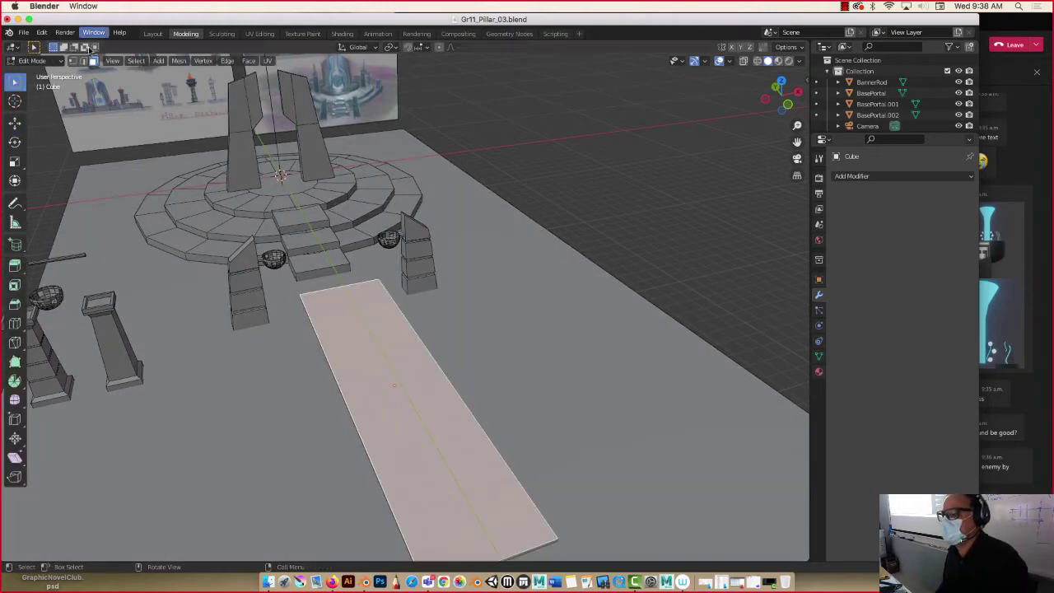
{"action": "middle_click_drag", "start_coordinate": [363, 381], "coordinate": [380, 368]}
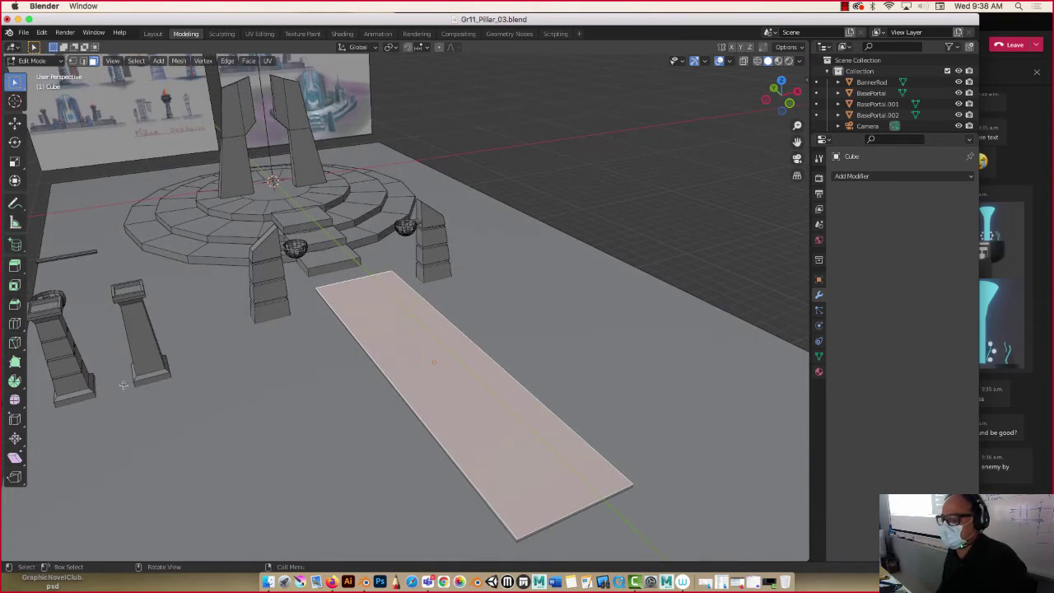
{"action": "left_click", "coordinate": [14, 323]}
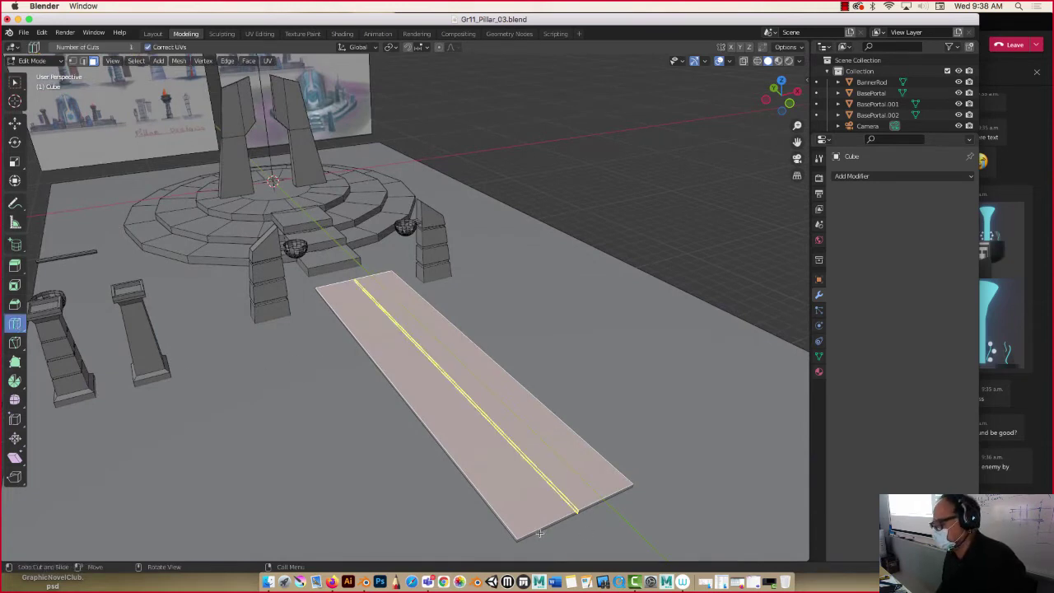
{"action": "left_click_drag", "start_coordinate": [575, 511], "coordinate": [529, 532]}
{"action": "left_click_drag", "start_coordinate": [581, 510], "coordinate": [626, 486]}
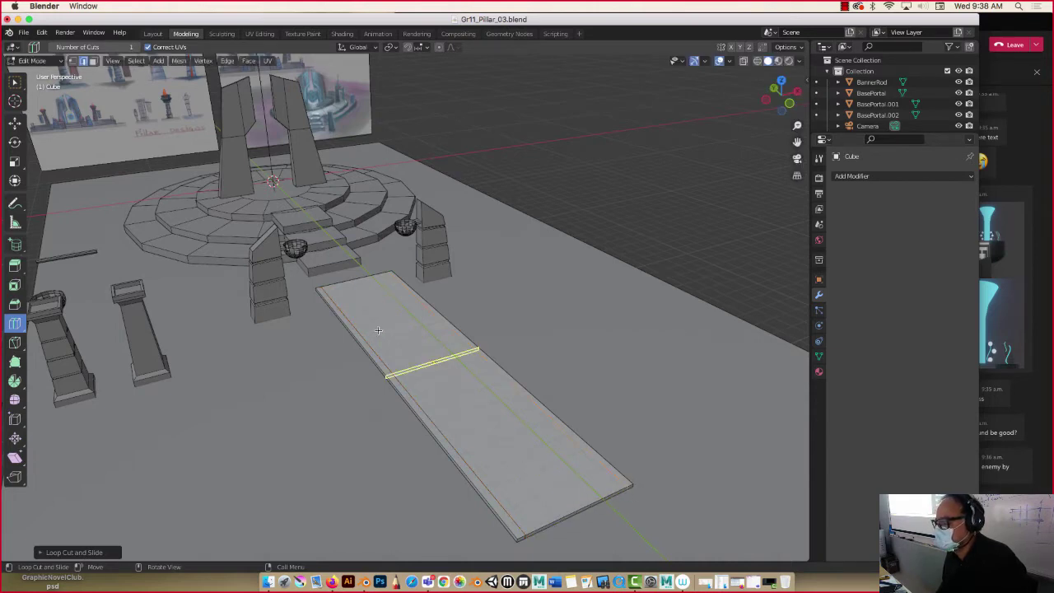
Step: Add and slide further crosswise loop cuts along the slab's length
{"action": "left_click_drag", "start_coordinate": [383, 352], "coordinate": [327, 307]}
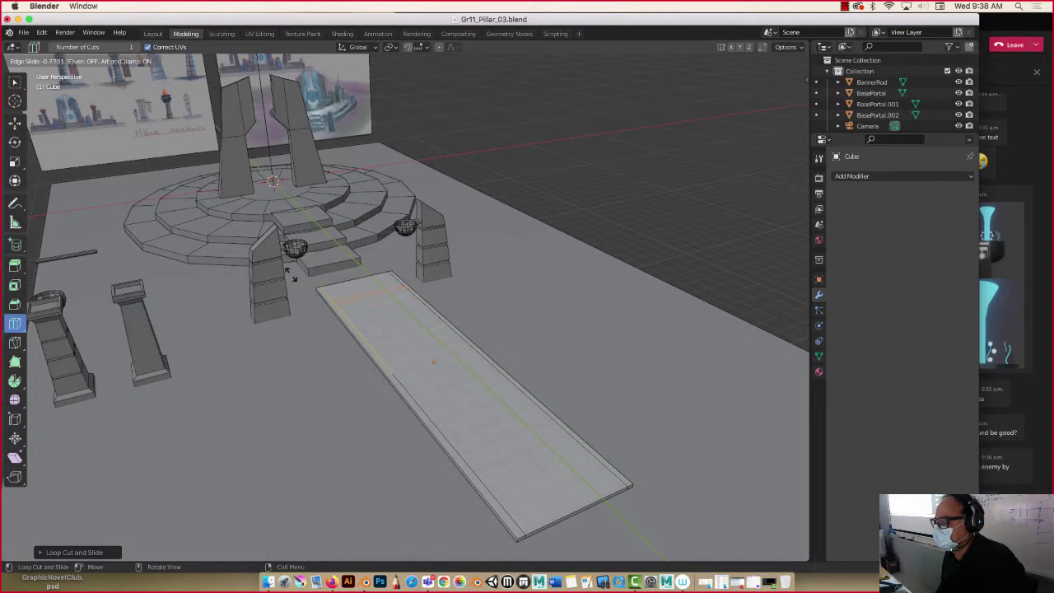
{"action": "left_click_drag", "start_coordinate": [288, 271], "coordinate": [290, 273]}
{"action": "left_click_drag", "start_coordinate": [428, 366], "coordinate": [306, 282]}
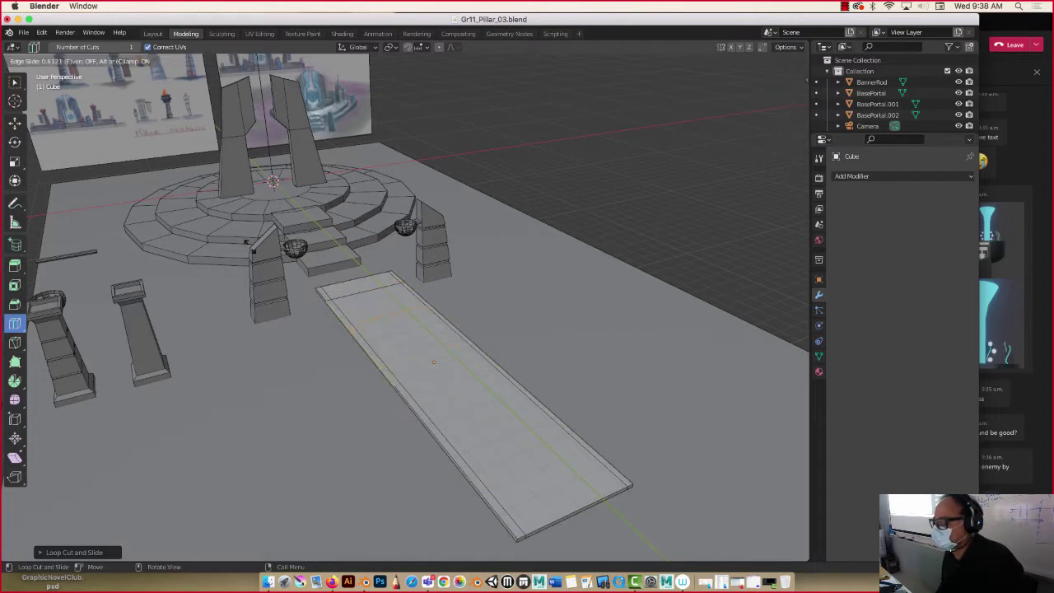
{"action": "left_click_drag", "start_coordinate": [247, 242], "coordinate": [211, 219]}
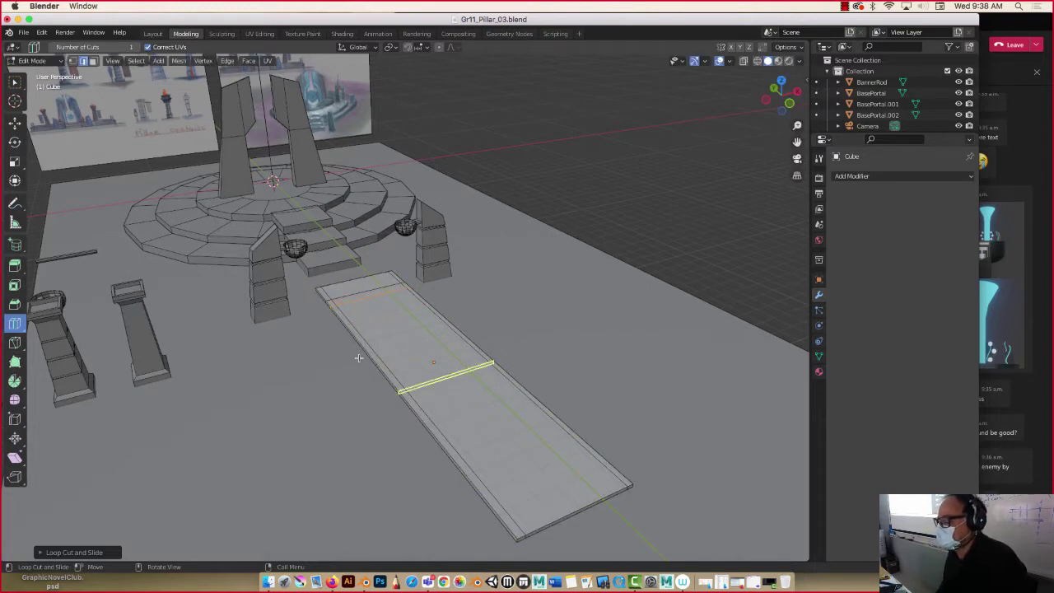
{"action": "left_click_drag", "start_coordinate": [360, 356], "coordinate": [403, 397]}
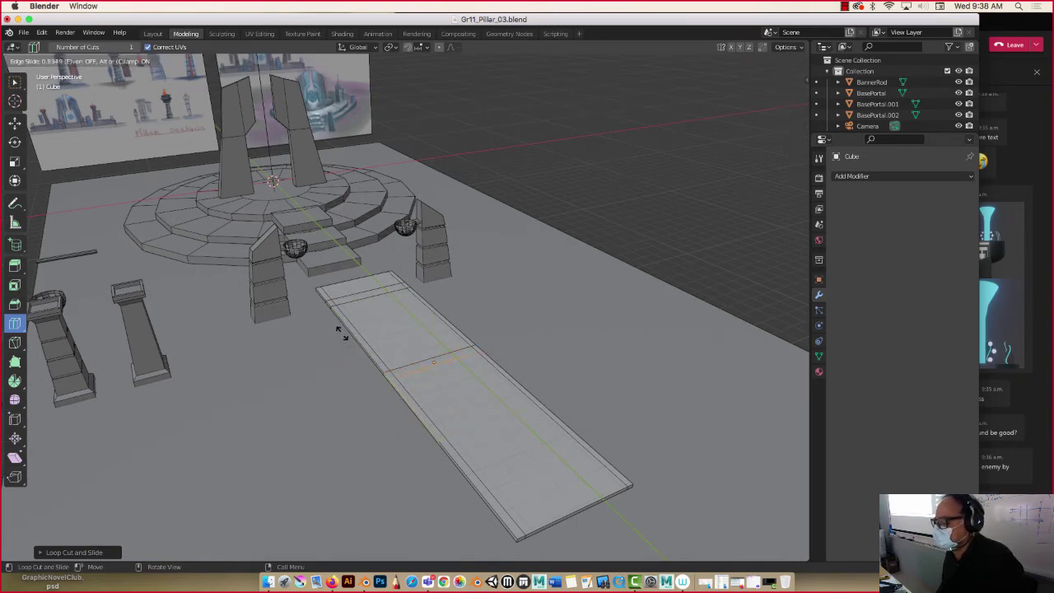
{"action": "left_click_drag", "start_coordinate": [342, 333], "coordinate": [344, 336]}
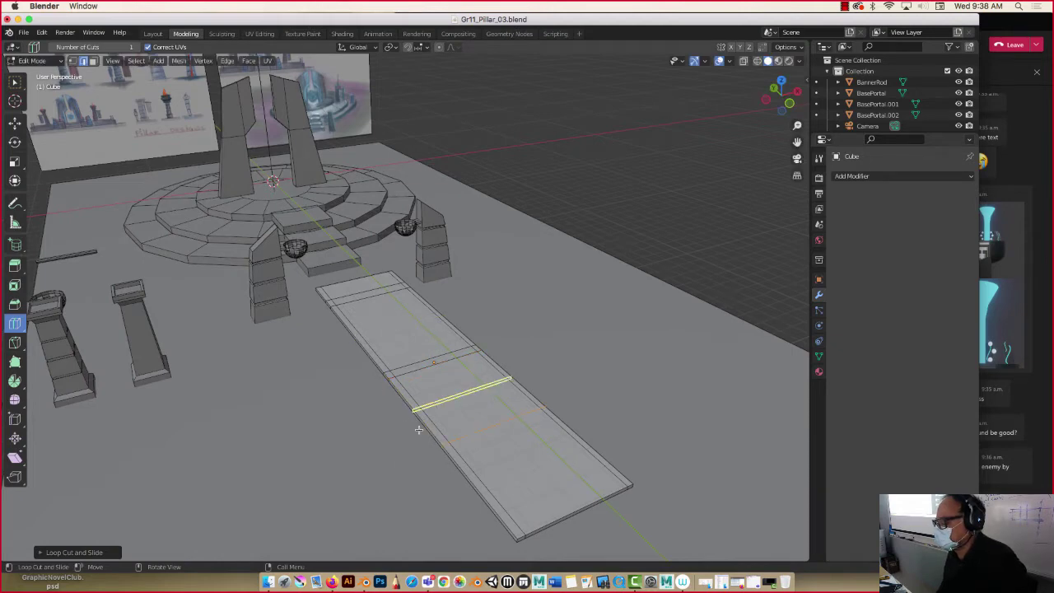
{"action": "left_click_drag", "start_coordinate": [450, 456], "coordinate": [413, 417]}
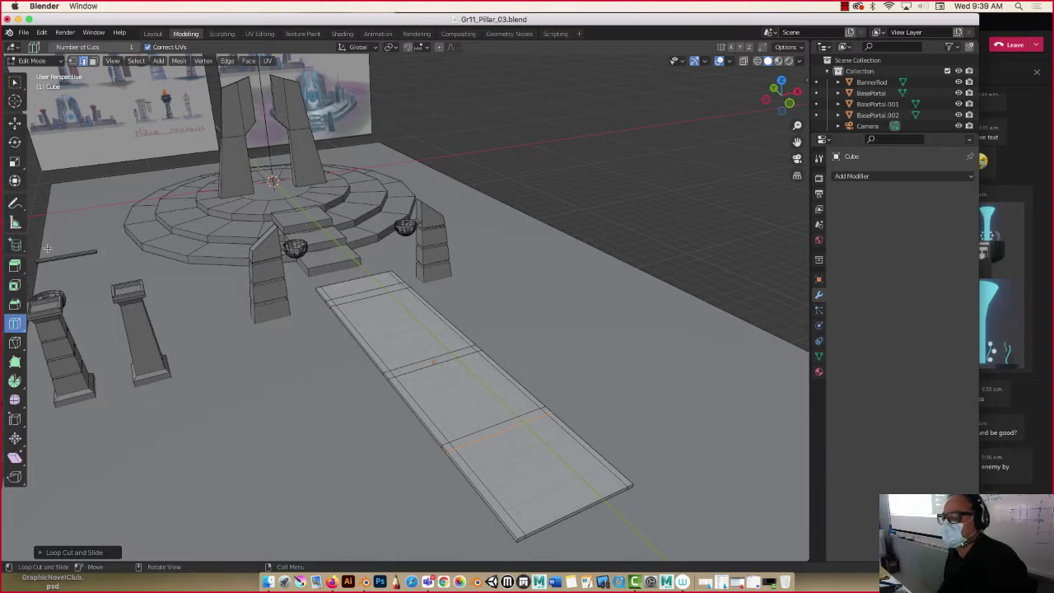
Step: Switch to face select and select the slab's near and far end faces
{"action": "left_click", "coordinate": [14, 122]}
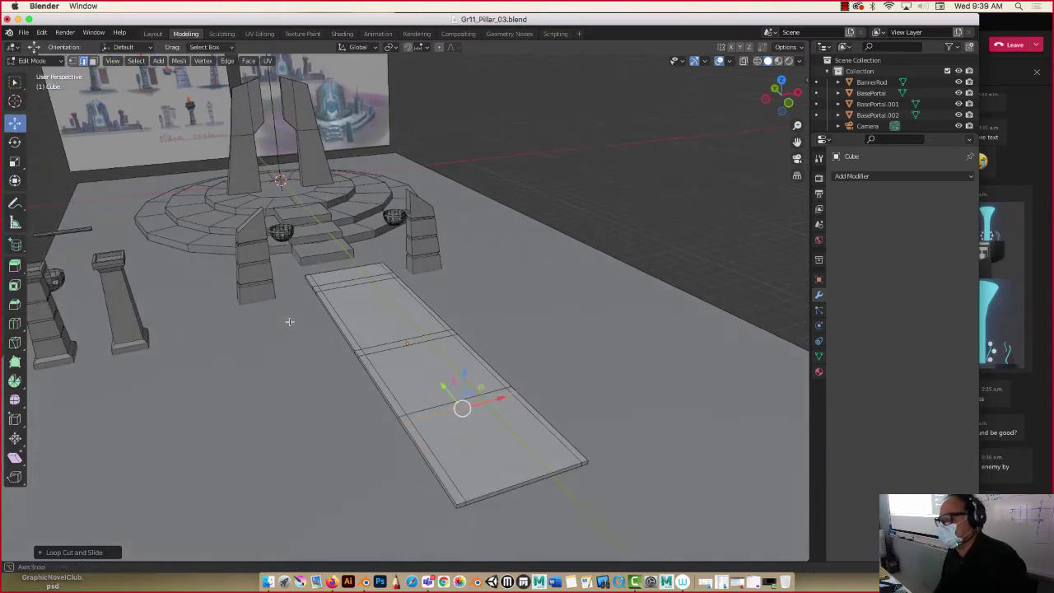
{"action": "scroll", "coordinate": [293, 324], "scroll_direction": "down", "scroll_amount": 2}
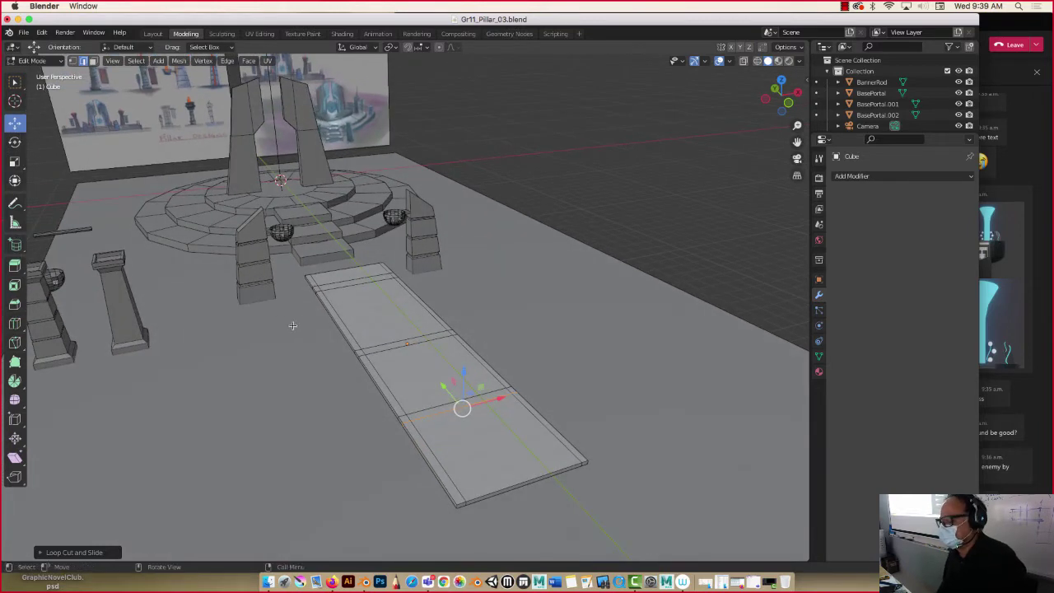
{"action": "left_click", "coordinate": [93, 61]}
{"action": "left_click", "coordinate": [316, 288]}
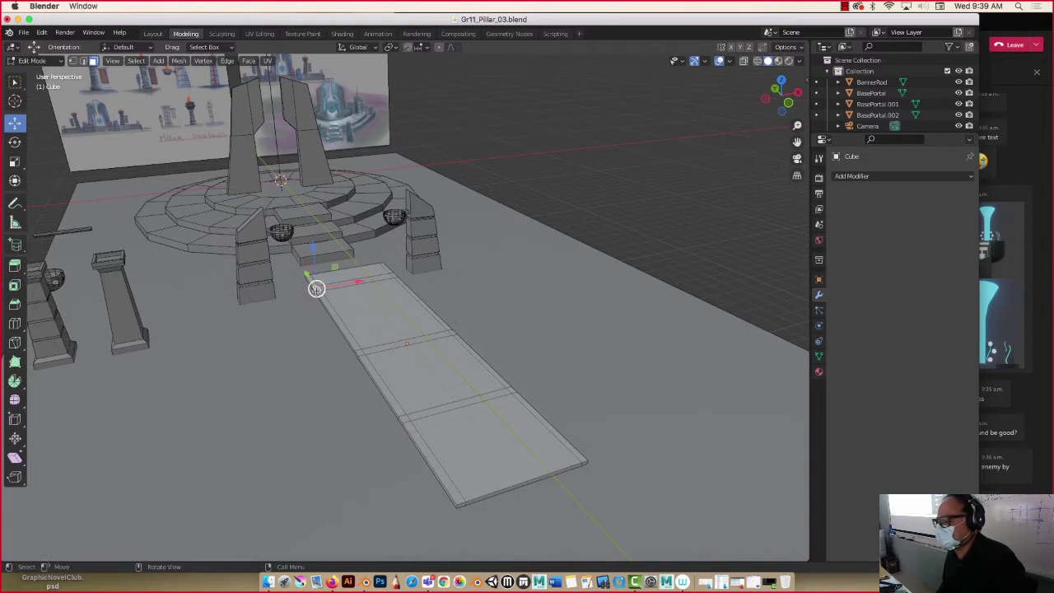
{"action": "left_click", "coordinate": [443, 466]}
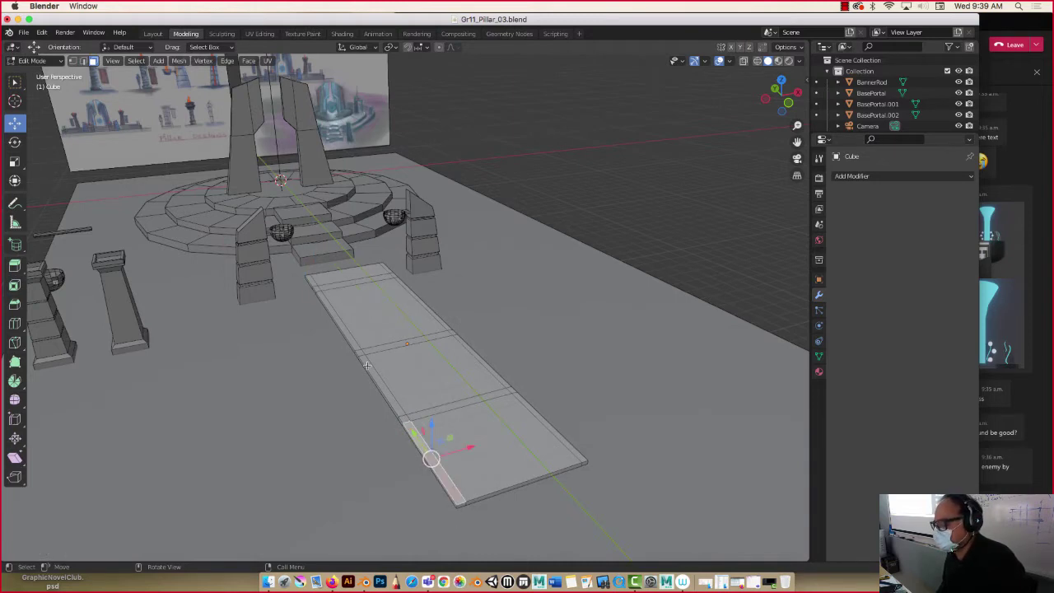
{"action": "left_click", "coordinate": [309, 280], "text": "shift"}
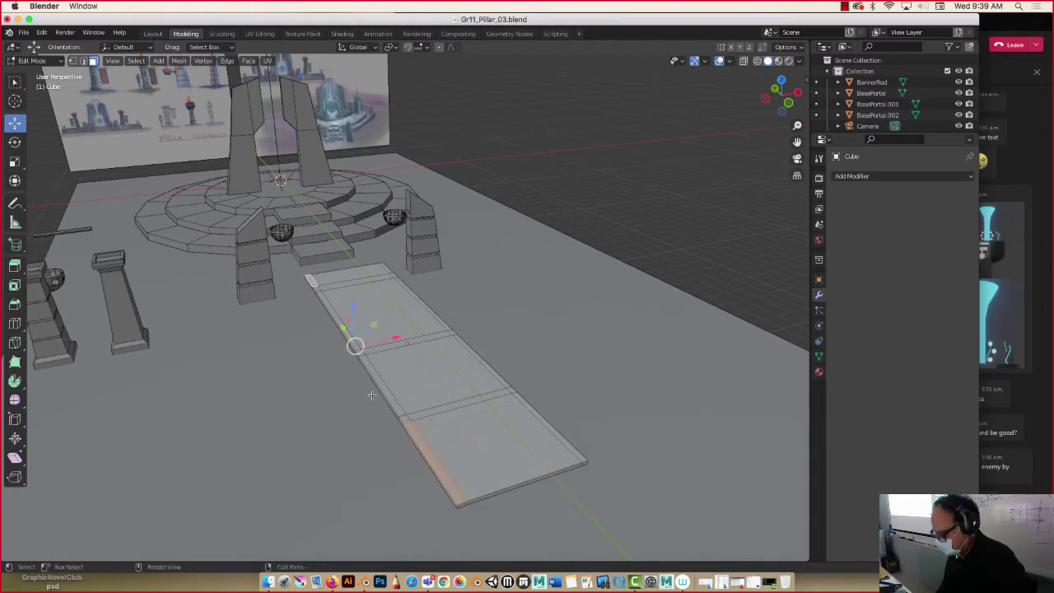
Step: Select the plank's left edge and raise it straight up into a low border
{"action": "left_click", "coordinate": [403, 418], "text": "alt"}
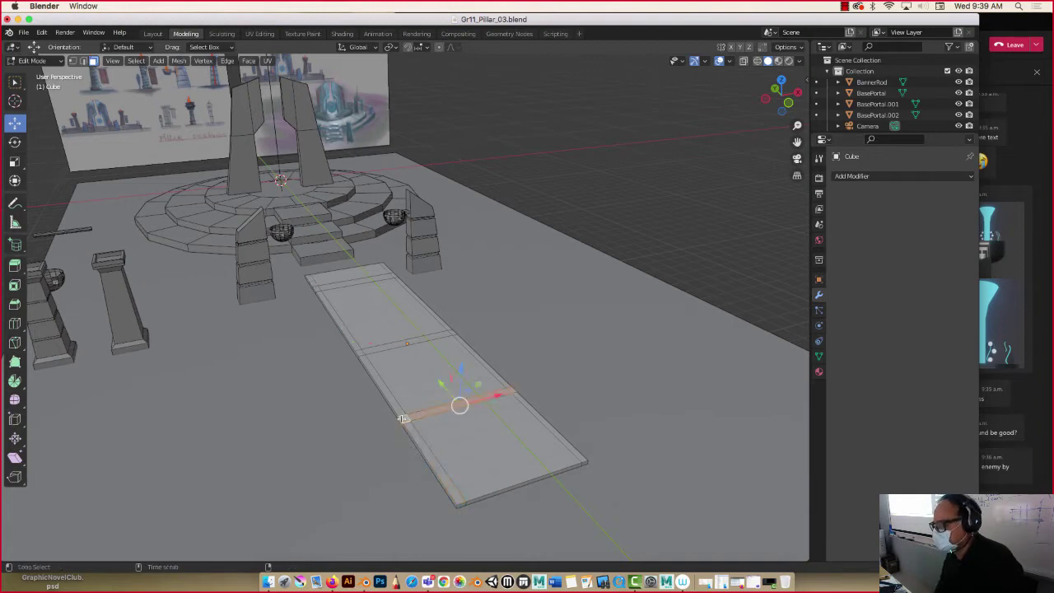
{"action": "left_click", "coordinate": [403, 419]}
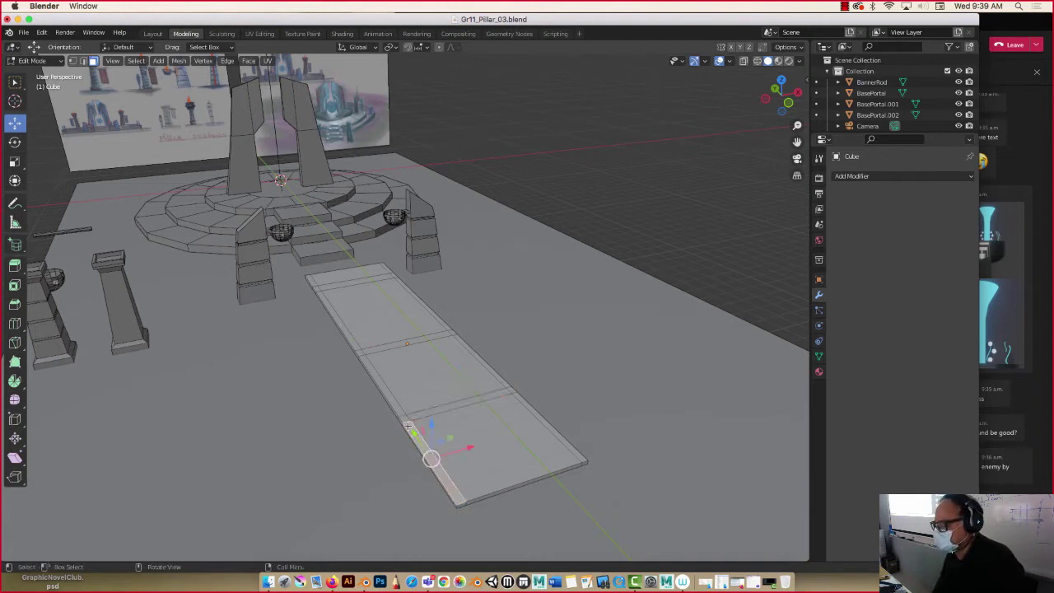
{"action": "left_click", "coordinate": [384, 383]}
{"action": "left_click", "coordinate": [320, 293]}
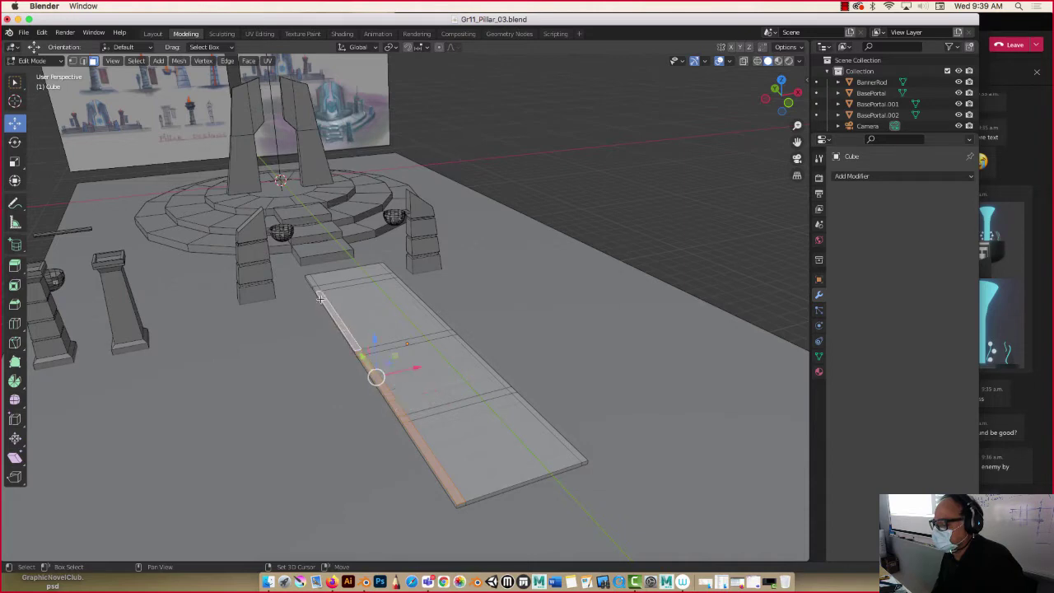
{"action": "left_click", "coordinate": [314, 284]}
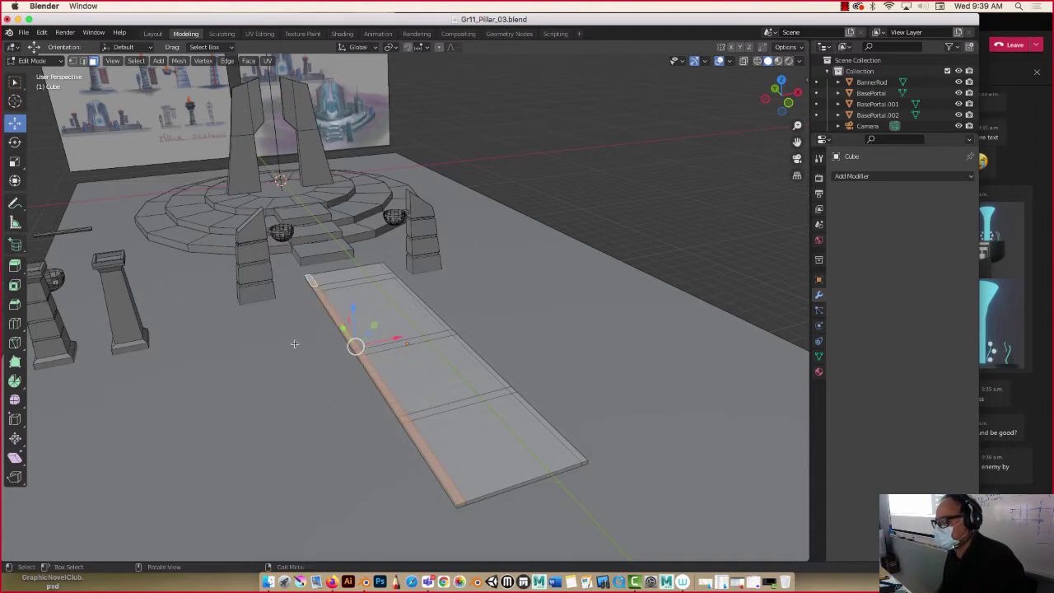
{"action": "key", "text": "g"}
{"action": "key", "text": "z"}
{"action": "key", "text": "z"}
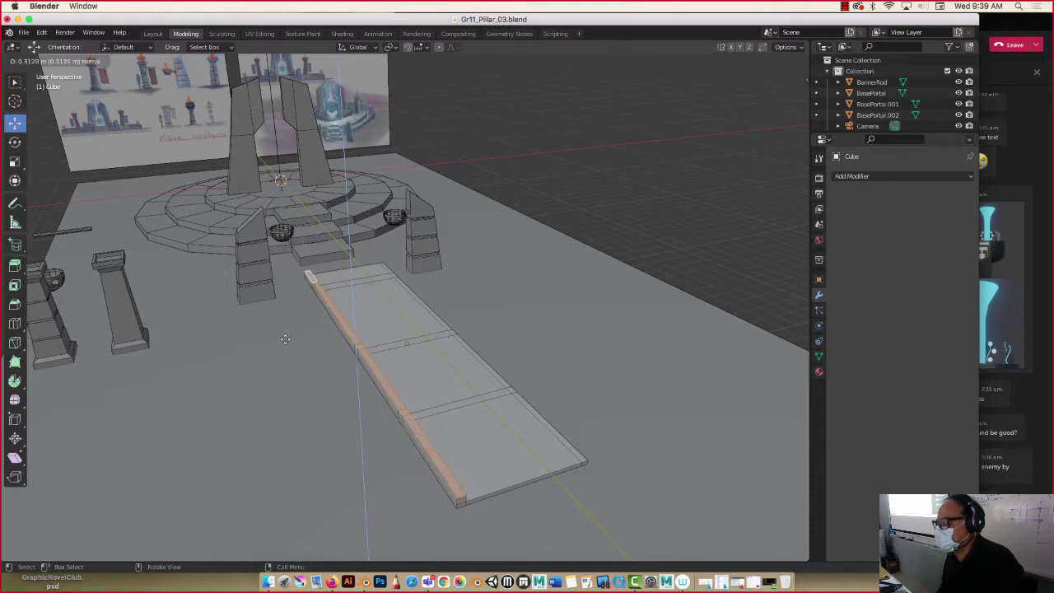
{"action": "left_click", "coordinate": [285, 338]}
Step: Select the border's end face and two joint faces and pull them straight up into posts
{"action": "middle_click_drag", "start_coordinate": [455, 363], "coordinate": [385, 400]}
{"action": "scroll", "coordinate": [414, 385], "scroll_direction": "up", "scroll_amount": 4}
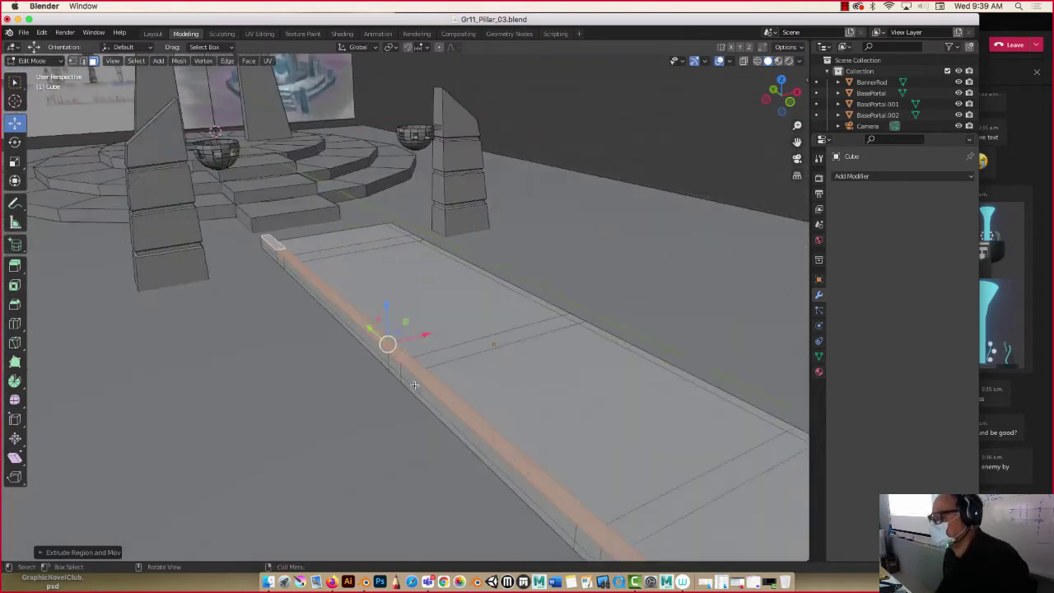
{"action": "scroll", "coordinate": [292, 231], "scroll_direction": "down", "scroll_amount": 1}
{"action": "left_click", "coordinate": [315, 266]}
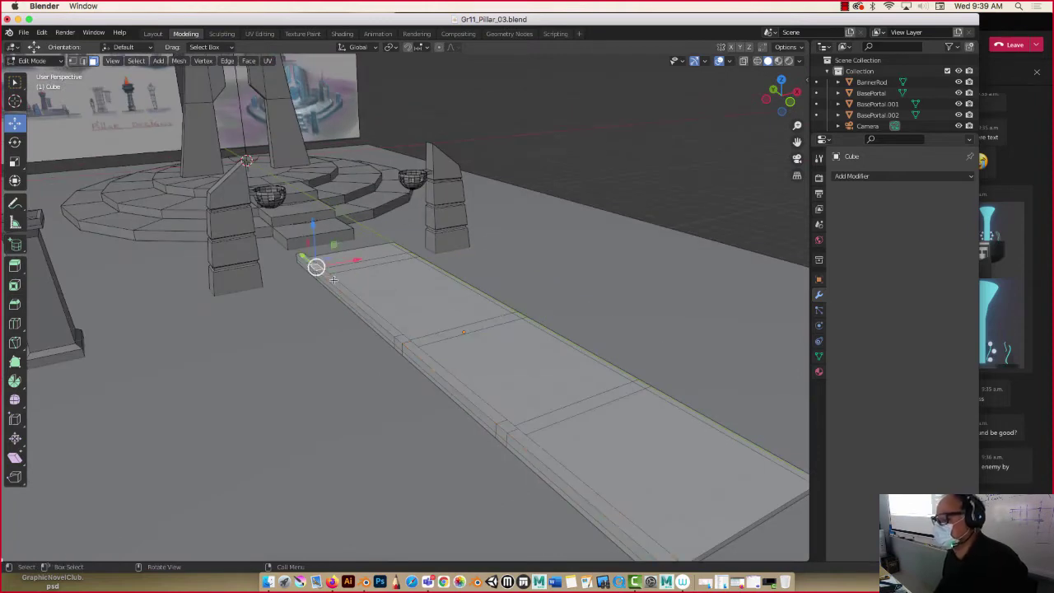
{"action": "left_click", "coordinate": [405, 336], "text": "shift"}
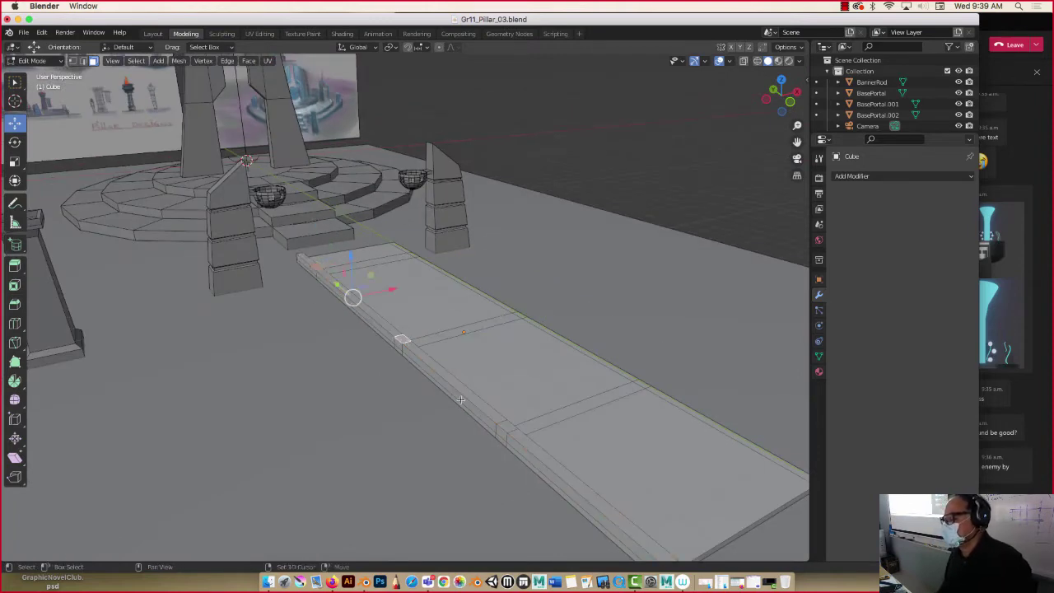
{"action": "left_click", "coordinate": [503, 425], "text": "shift"}
{"action": "key", "text": "g"}
{"action": "key", "text": "z"}
{"action": "key", "text": "z"}
{"action": "left_click", "coordinate": [465, 388]}
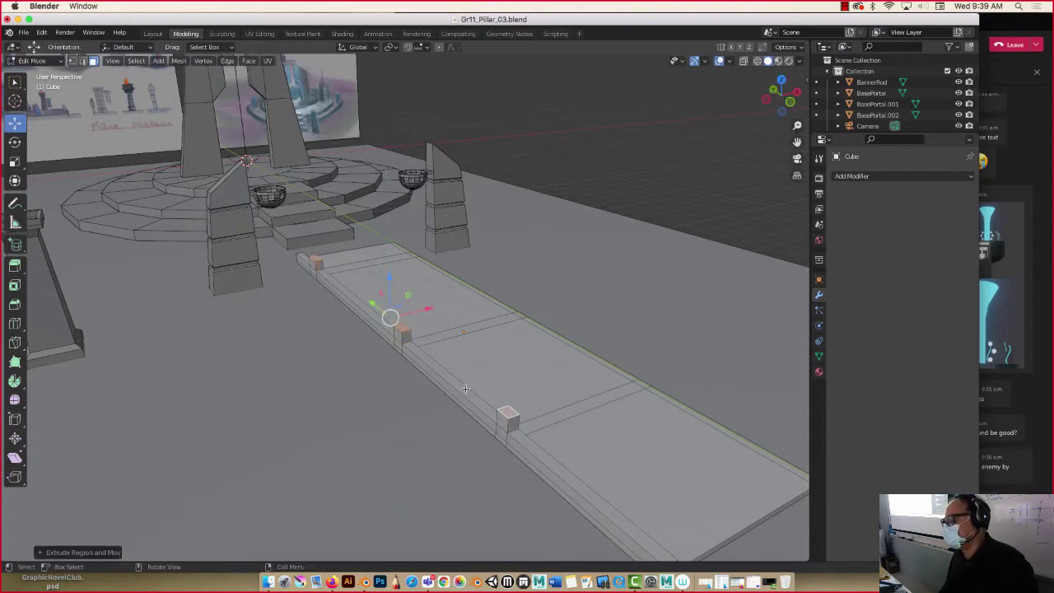
{"action": "middle_click_drag", "start_coordinate": [414, 391], "coordinate": [375, 365]}
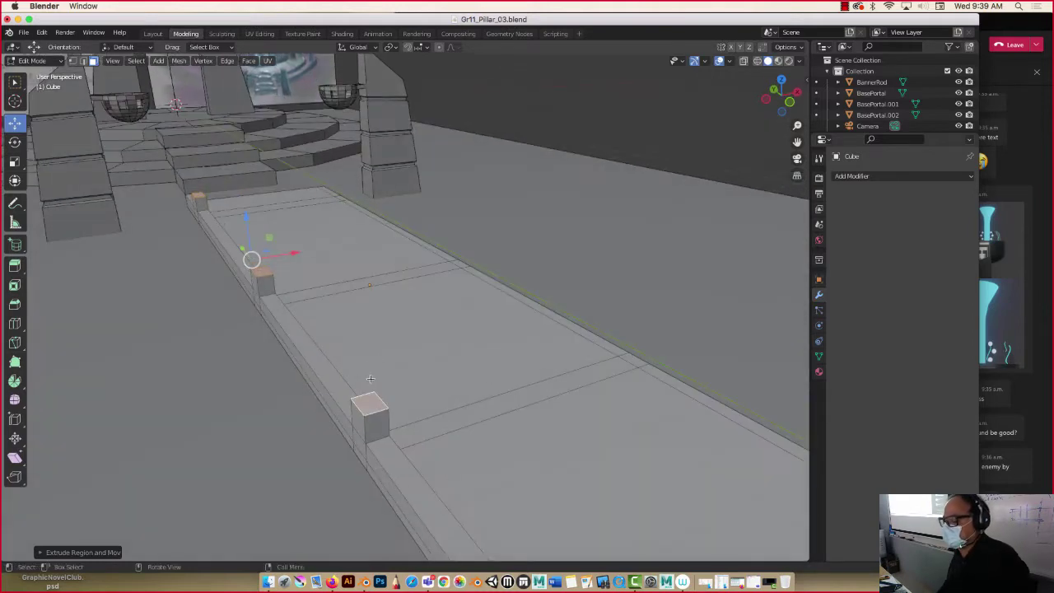
Step: In edge select, taper the posts by sliding their top edges inward
{"action": "left_click", "coordinate": [83, 62]}
{"action": "middle_click_drag", "start_coordinate": [203, 227], "coordinate": [214, 241]}
{"action": "left_click", "coordinate": [215, 206]}
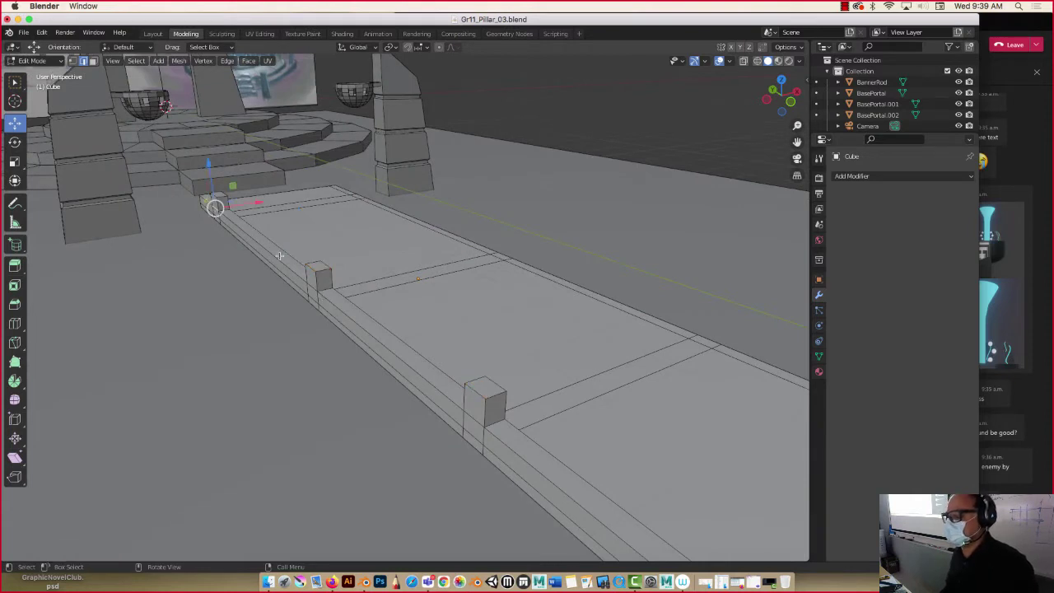
{"action": "left_click", "coordinate": [311, 287]}
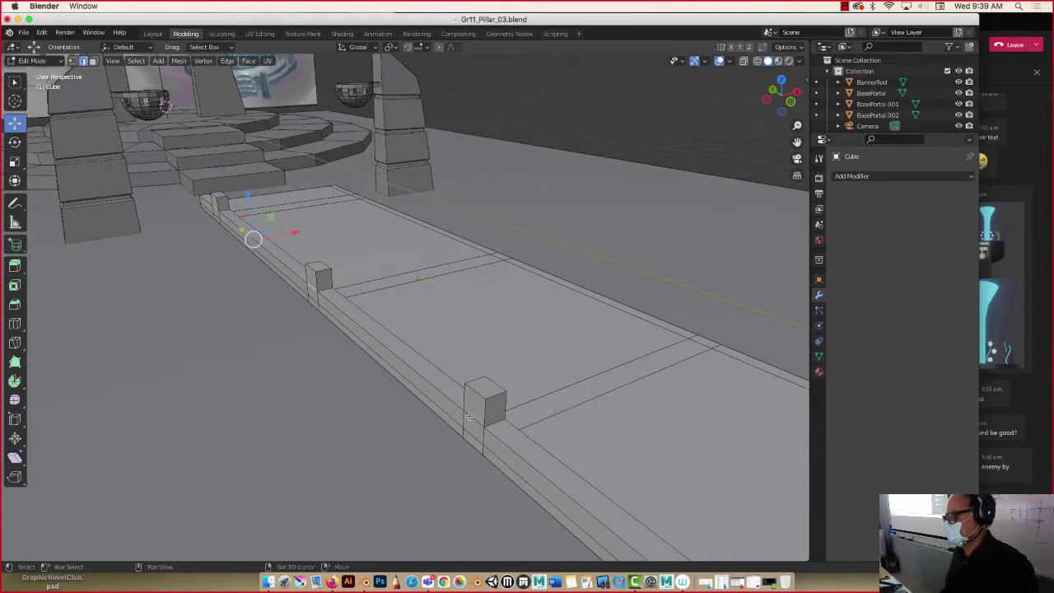
{"action": "left_click", "coordinate": [320, 273]}
{"action": "left_click_drag", "start_coordinate": [328, 267], "coordinate": [321, 269]}
{"action": "mouse_move", "coordinate": [276, 368]}
{"action": "middle_mouse_down"}
{"action": "mouse_move", "coordinate": [259, 364]}
{"action": "mouse_move", "coordinate": [265, 354]}
{"action": "middle_mouse_up"}
Step: Leave Edit Mode and orbit around the finished walkway and pillared platform
{"action": "middle_click_drag", "start_coordinate": [349, 362], "coordinate": [371, 325]}
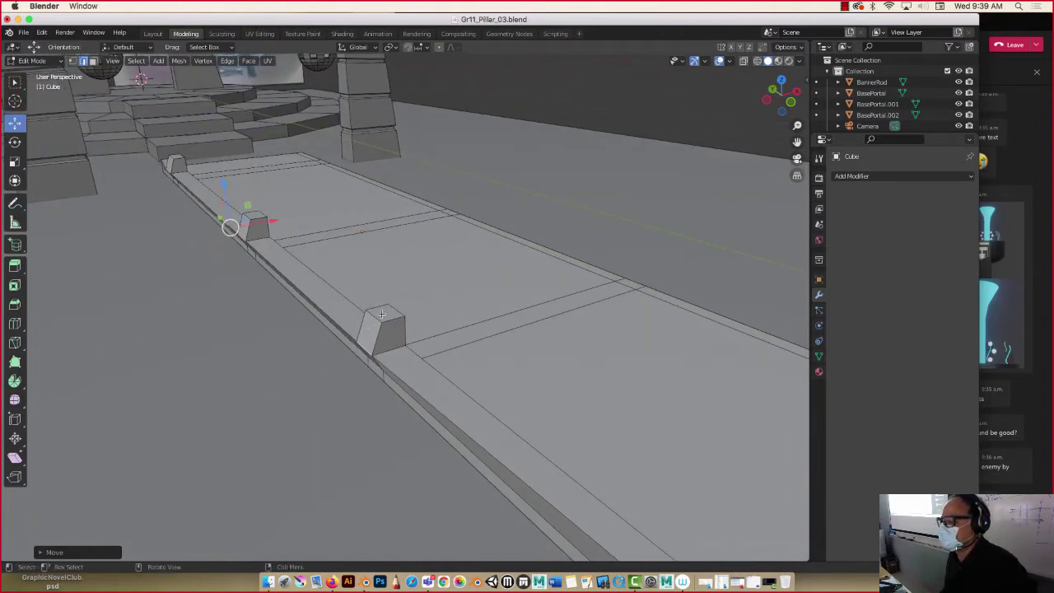
{"action": "middle_click_drag", "start_coordinate": [383, 295], "coordinate": [366, 303], "text": "shift"}
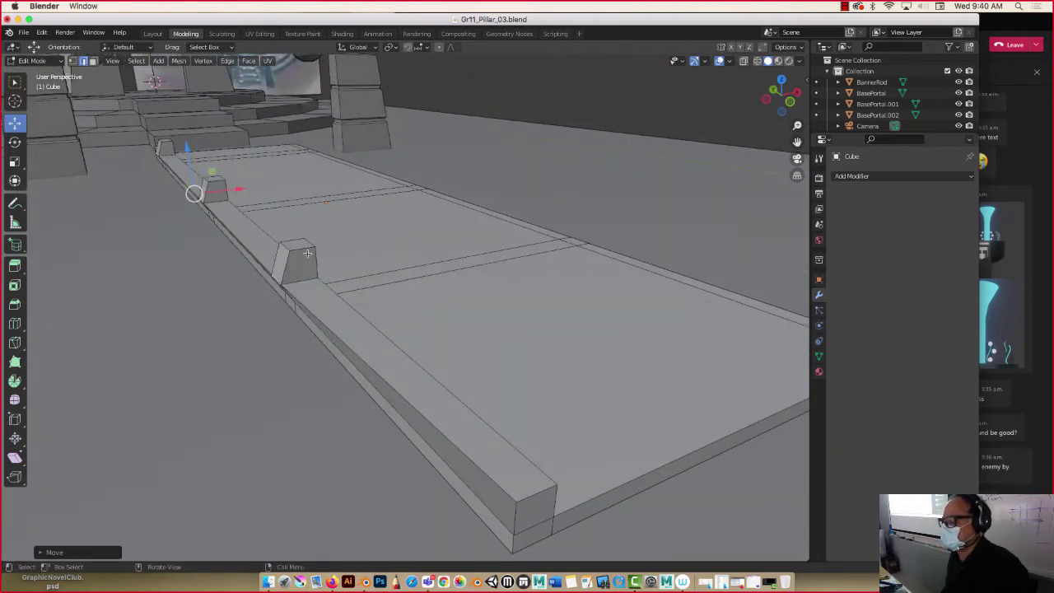
{"action": "middle_click_drag", "start_coordinate": [307, 256], "coordinate": [309, 264]}
{"action": "key", "text": "Tab"}
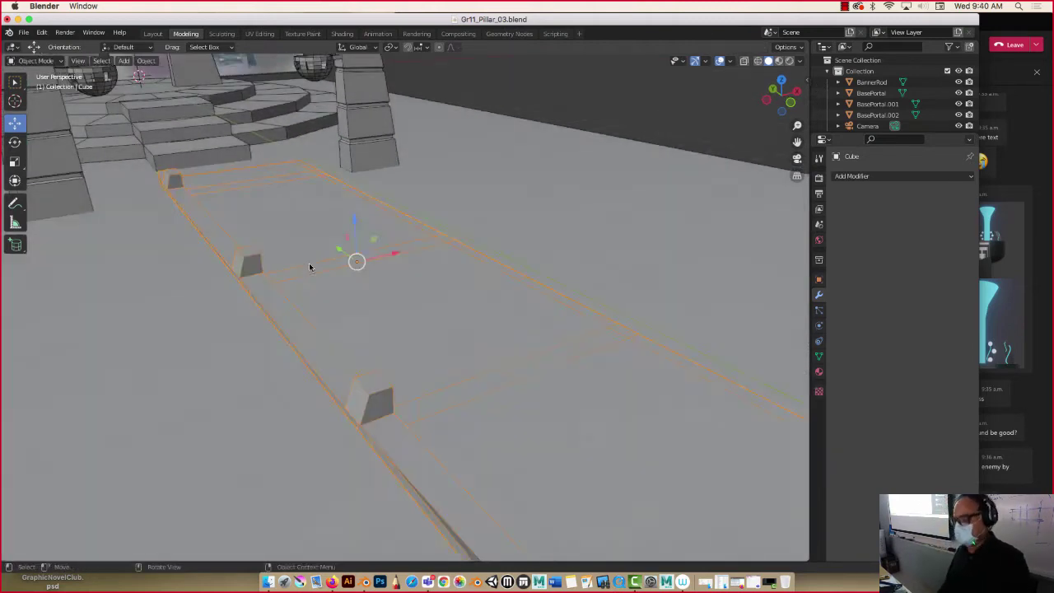
{"action": "scroll", "coordinate": [302, 200], "scroll_direction": "down", "scroll_amount": 4}
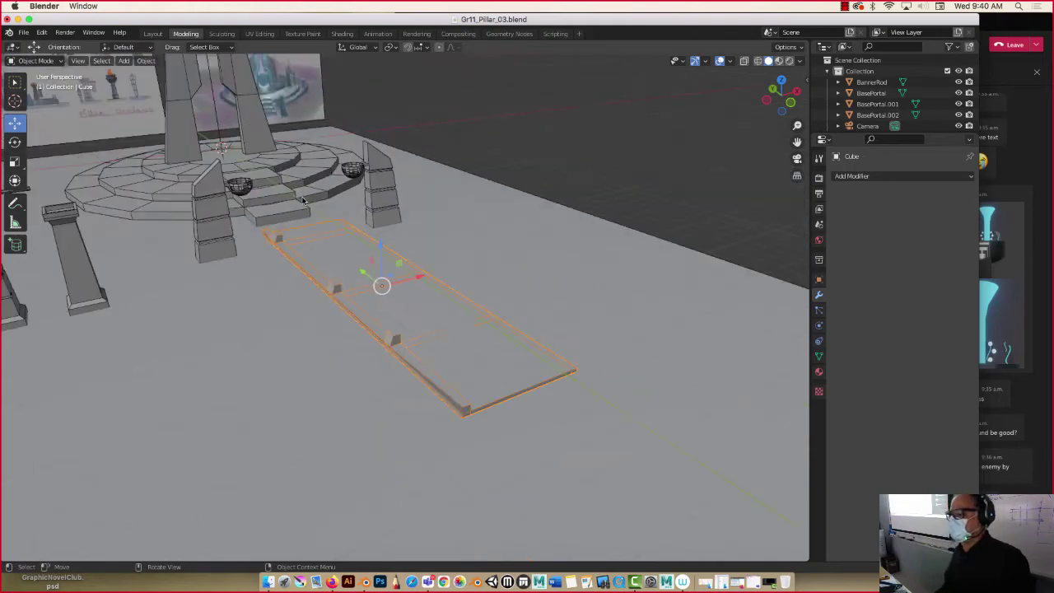
{"action": "scroll", "coordinate": [296, 211], "scroll_direction": "up", "scroll_amount": 3}
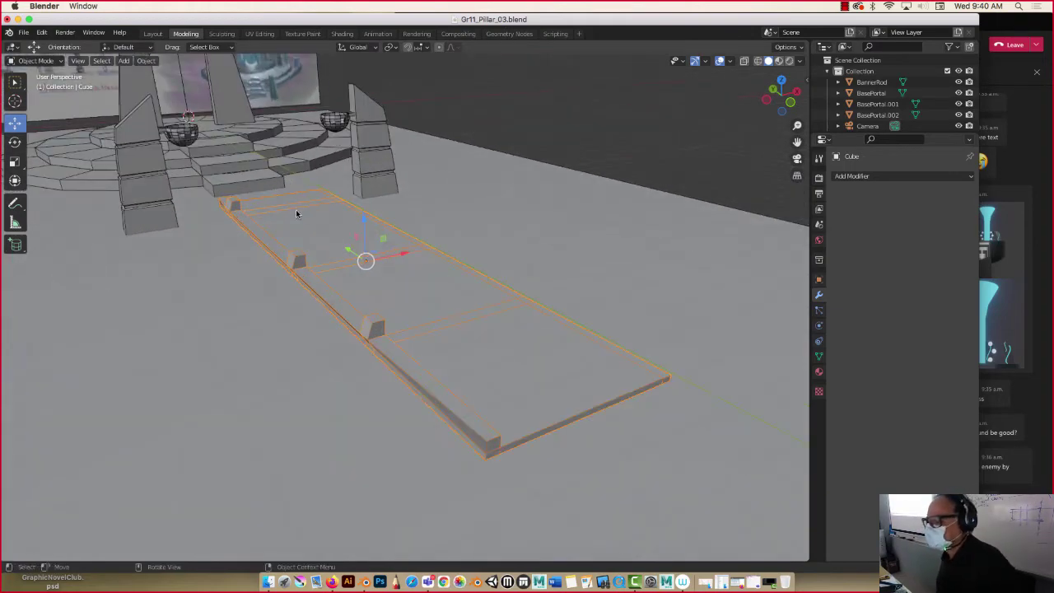
{"action": "middle_click_drag", "start_coordinate": [301, 232], "coordinate": [210, 246]}
{"action": "middle_click_drag", "start_coordinate": [255, 406], "coordinate": [400, 502]}
{"action": "middle_click_drag", "start_coordinate": [497, 515], "coordinate": [487, 484]}
Step: Frame middle pillar PillarOuter.001 in front view, then select left pillar PillarOuter.002
{"action": "left_click", "coordinate": [412, 289]}
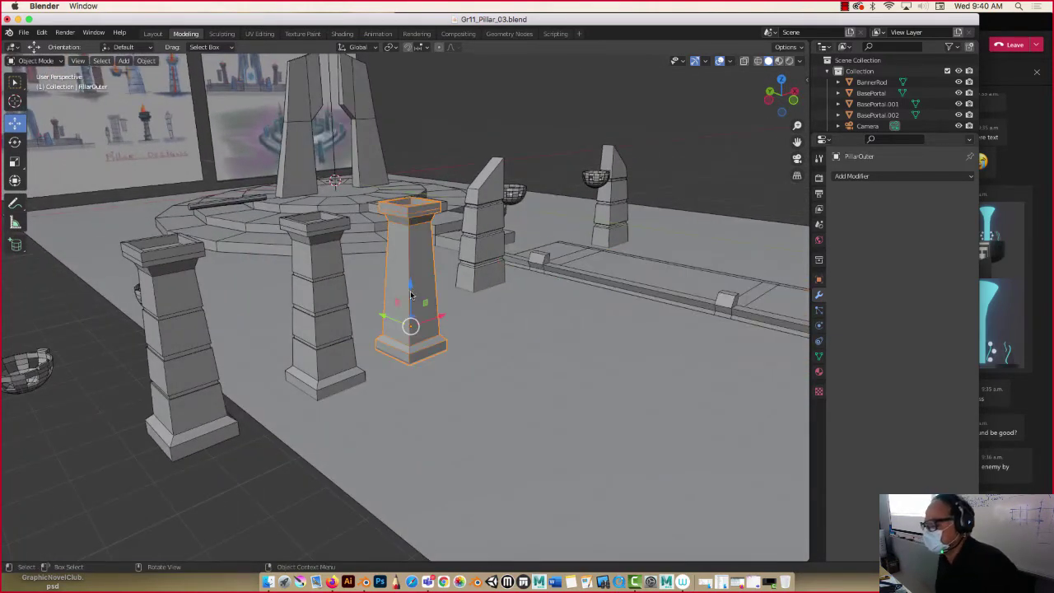
{"action": "scroll", "coordinate": [412, 295], "scroll_direction": "up", "scroll_amount": 3}
{"action": "middle_click_drag", "start_coordinate": [416, 296], "coordinate": [462, 261]}
{"action": "middle_click_drag", "start_coordinate": [527, 155], "coordinate": [500, 158]}
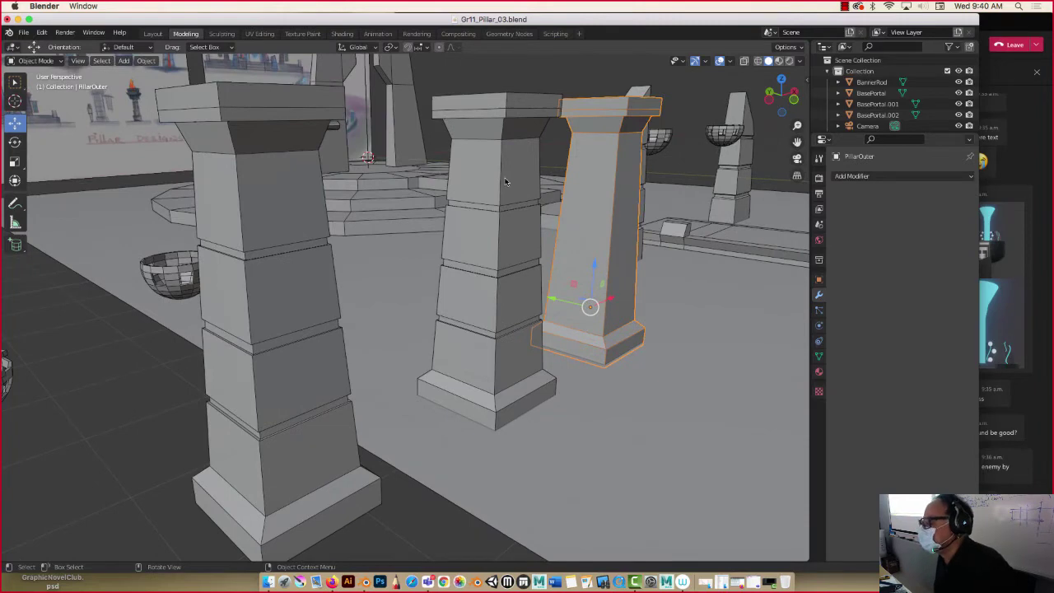
{"action": "left_click", "coordinate": [505, 181]}
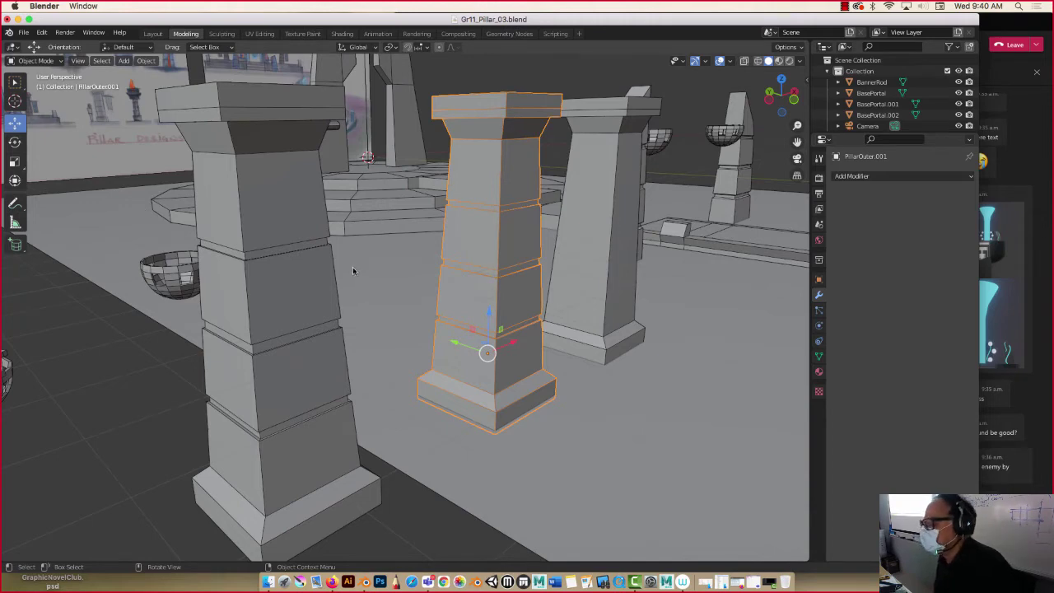
{"action": "scroll", "coordinate": [352, 267], "scroll_direction": "down", "scroll_amount": 5}
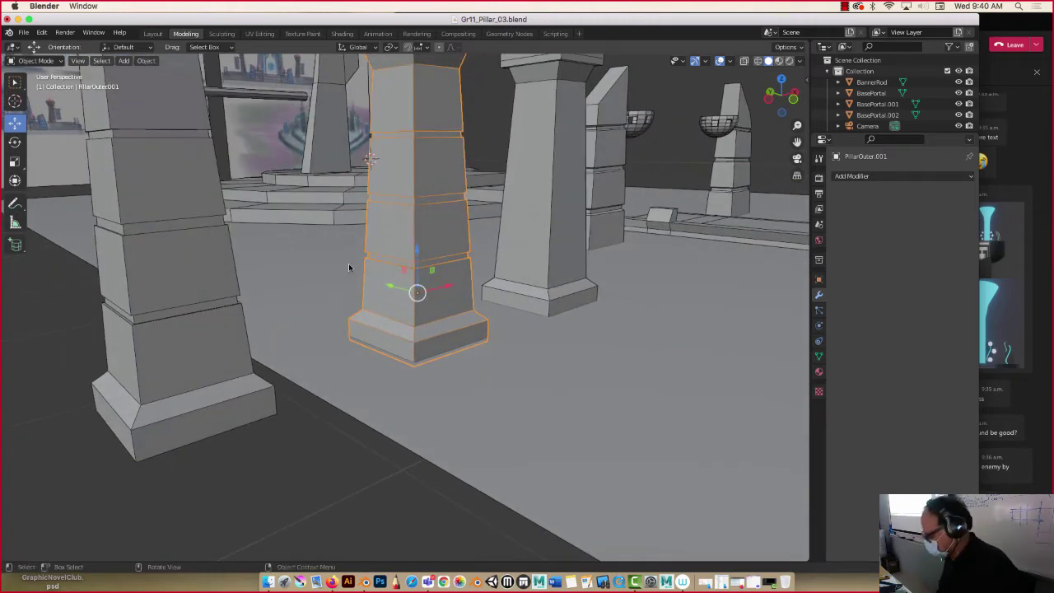
{"action": "key", "text": "KP_1"}
{"action": "key", "text": "KP_Decimal"}
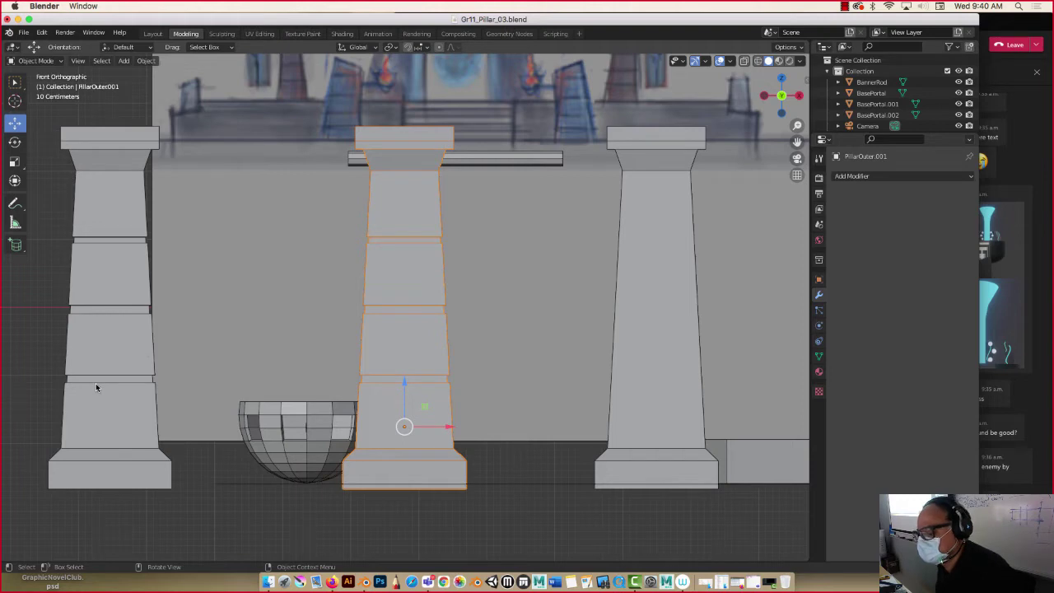
{"action": "left_click", "coordinate": [95, 296]}
Step: In Edit Mode on PillarOuter.002, move two band rings vertically to re-space its segments
{"action": "key", "text": "Tab"}
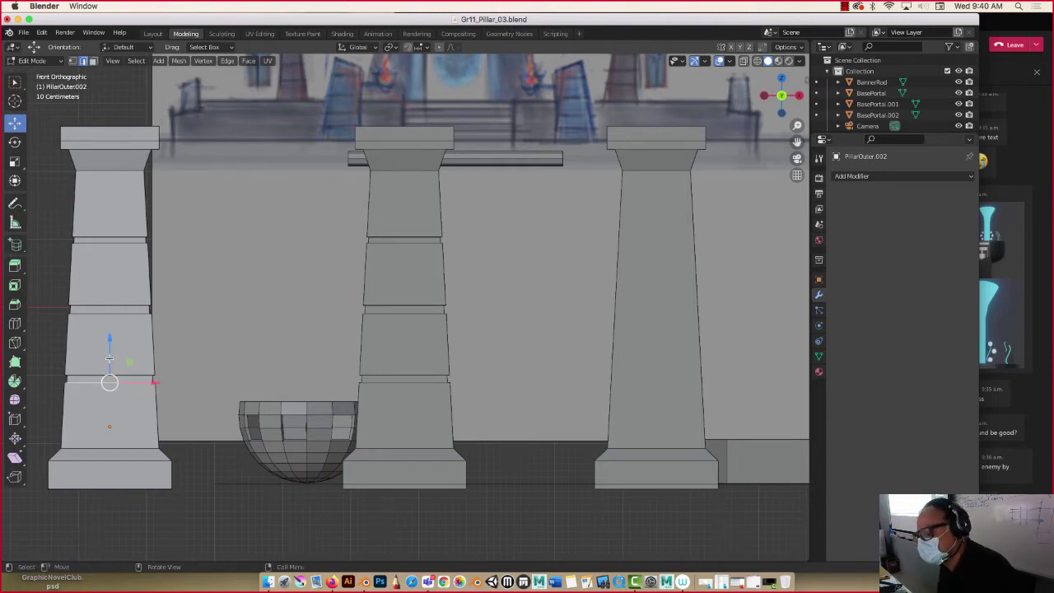
{"action": "left_click_drag", "start_coordinate": [109, 363], "coordinate": [112, 364]}
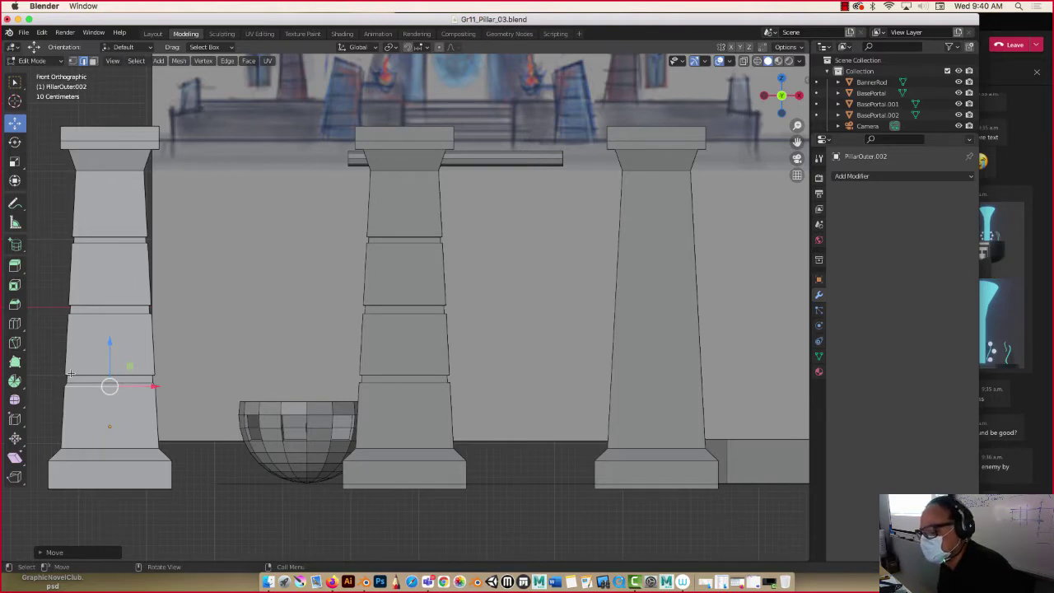
{"action": "left_click", "coordinate": [76, 375], "text": "alt"}
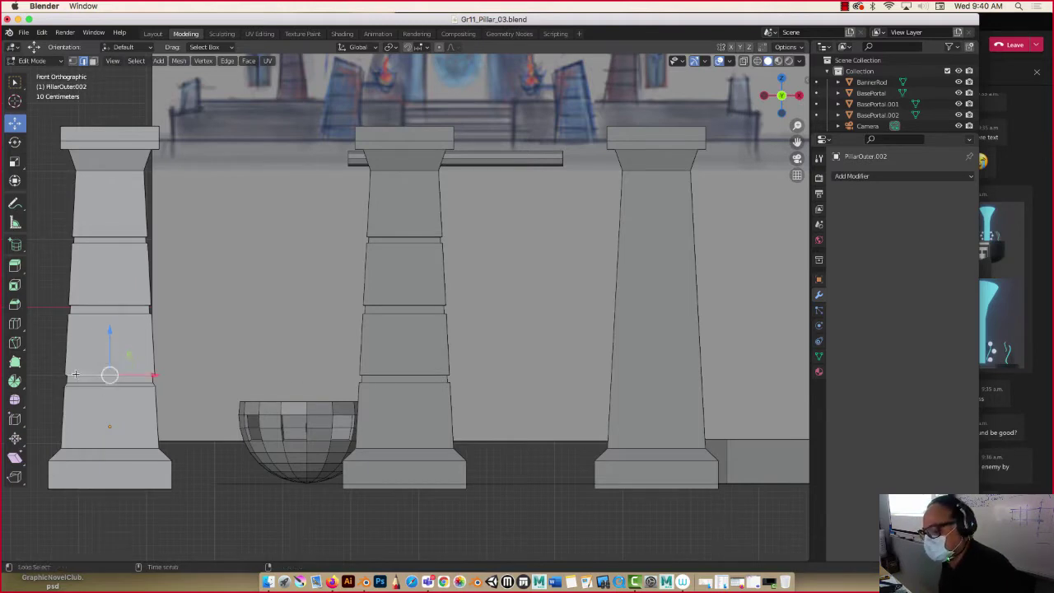
{"action": "left_click_drag", "start_coordinate": [108, 359], "coordinate": [109, 351]}
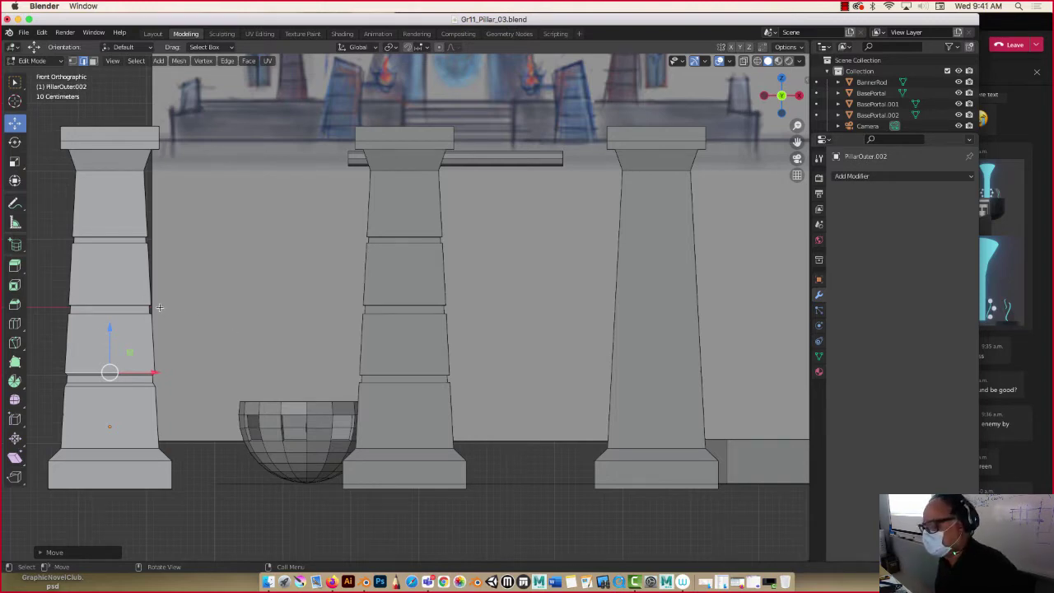
{"action": "left_click", "coordinate": [116, 312], "text": "alt"}
{"action": "left_click_drag", "start_coordinate": [108, 284], "coordinate": [108, 290]}
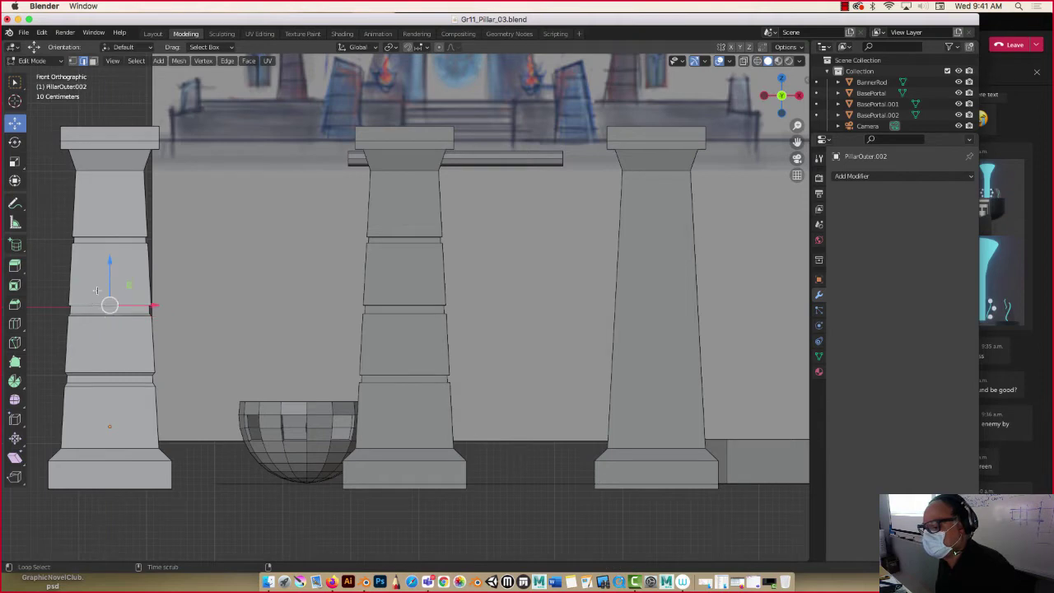
{"action": "left_click_drag", "start_coordinate": [108, 287], "coordinate": [109, 281]}
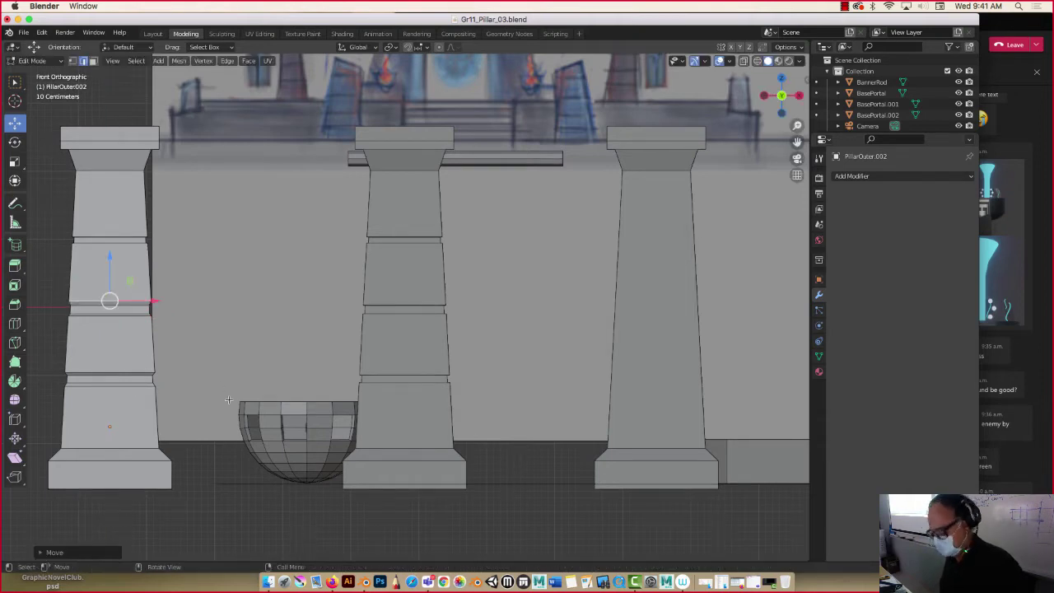
Step: Back in Object Mode, lift CauldronOfFire.001 and move it over the left pillar from top view
{"action": "key", "text": "Tab"}
{"action": "left_click", "coordinate": [312, 400]}
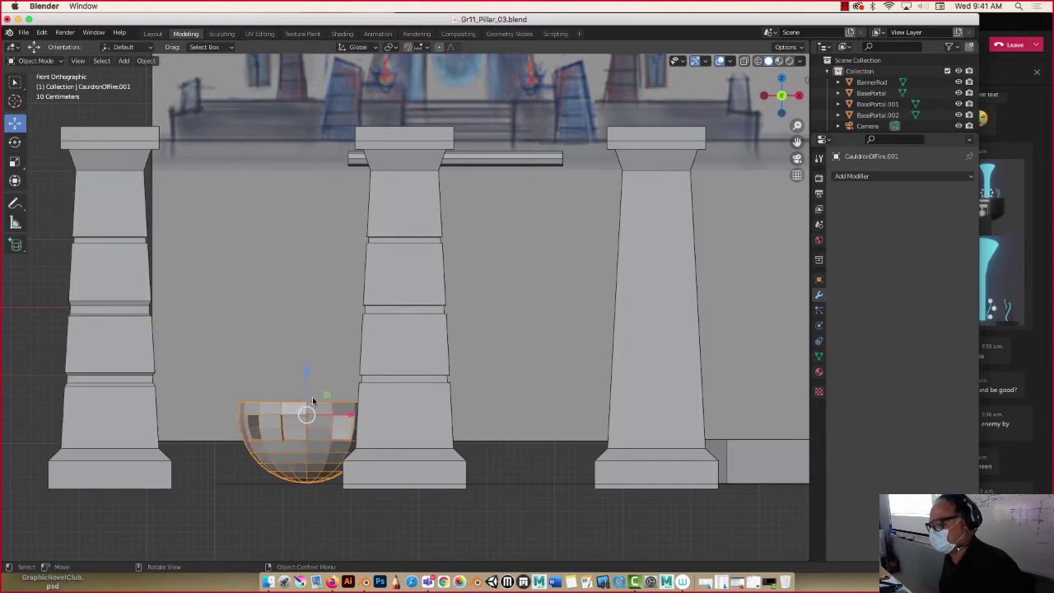
{"action": "left_click_drag", "start_coordinate": [312, 400], "coordinate": [146, 79]}
{"action": "key", "text": "7"}
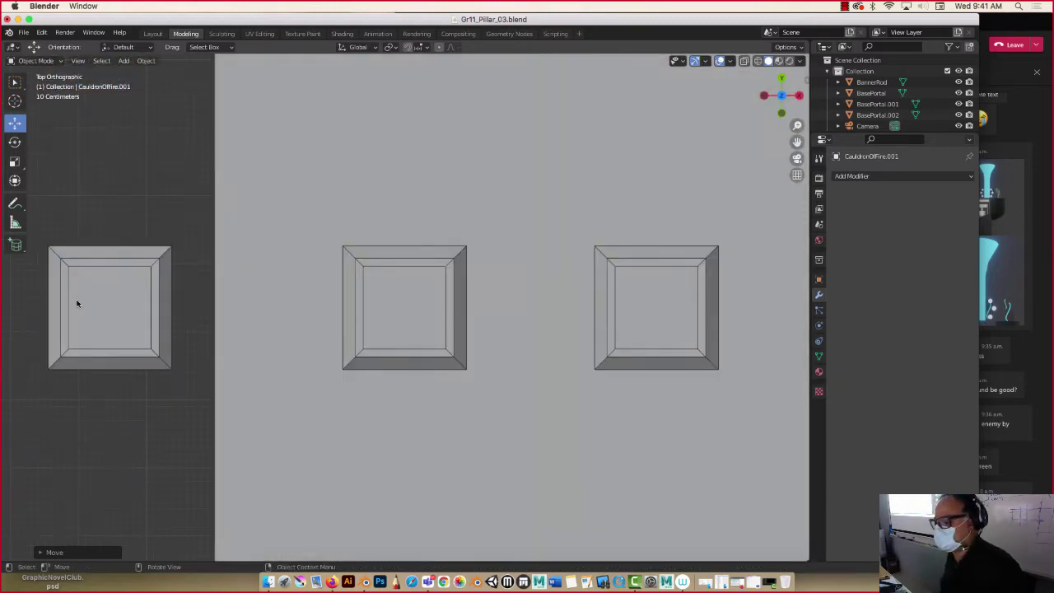
{"action": "scroll", "coordinate": [176, 305], "scroll_direction": "down", "scroll_amount": 5}
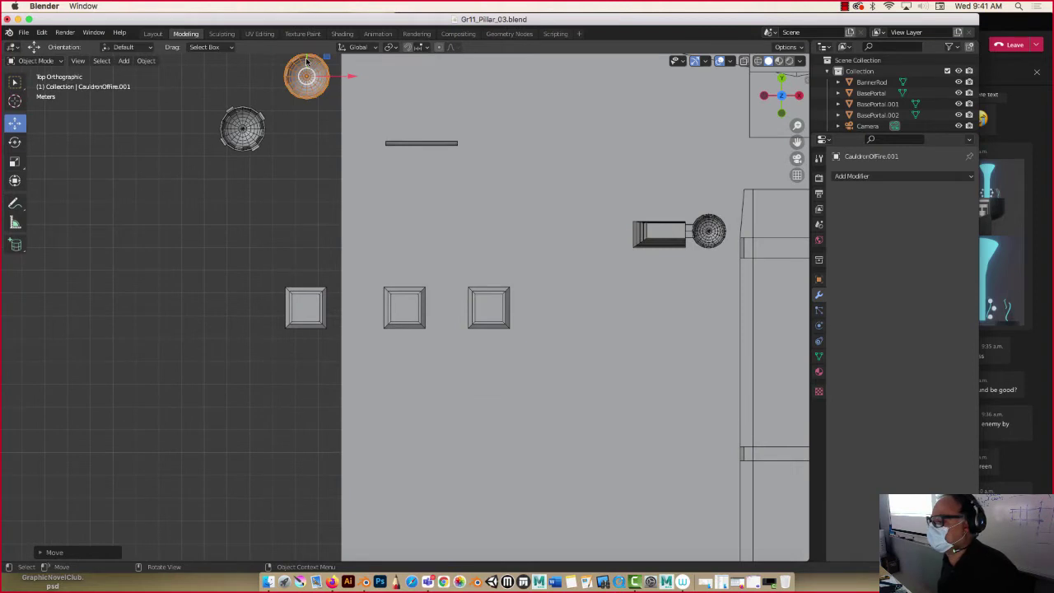
{"action": "left_click_drag", "start_coordinate": [307, 61], "coordinate": [285, 292]}
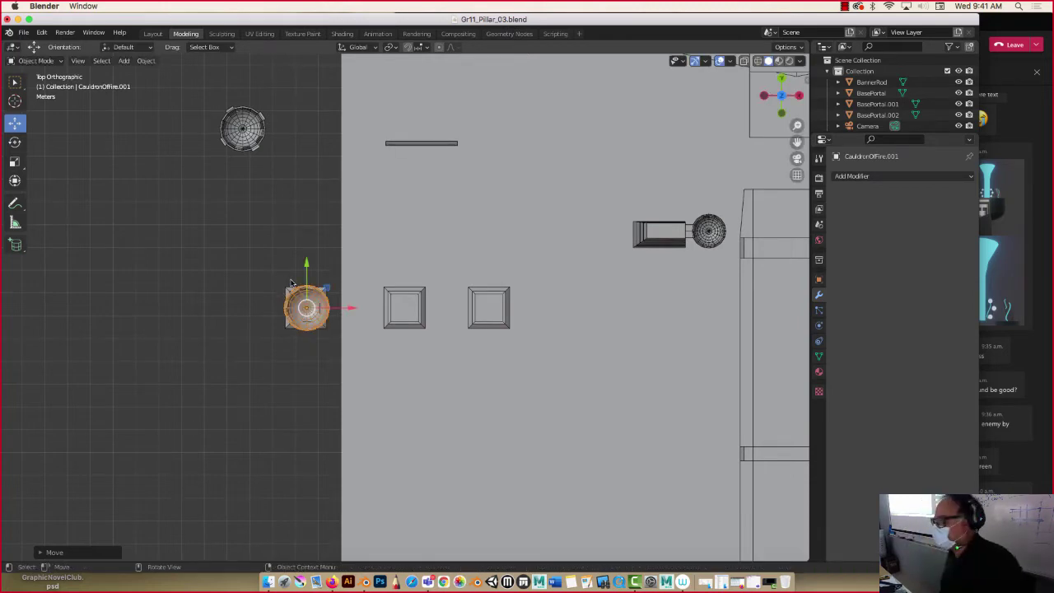
{"action": "middle_click_drag", "start_coordinate": [313, 280], "coordinate": [281, 232]}
{"action": "scroll", "coordinate": [283, 255], "scroll_direction": "up", "scroll_amount": 1}
Step: In front view, scale CauldronOfFire.001 to 0.7 and lower it onto the left pillar's cap
{"action": "key", "text": "KP_1"}
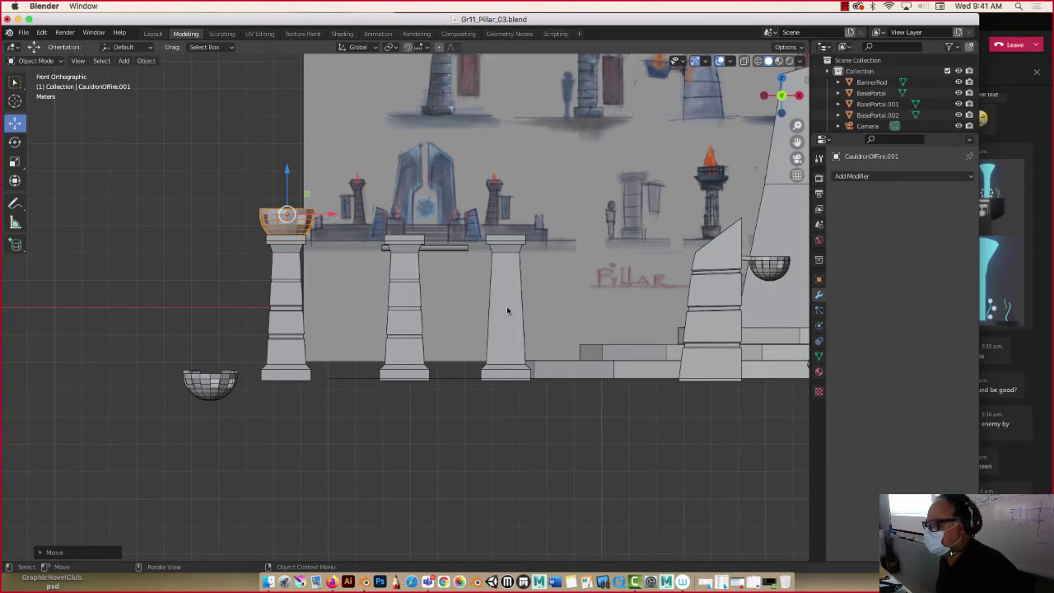
{"action": "type", "text": "s"}
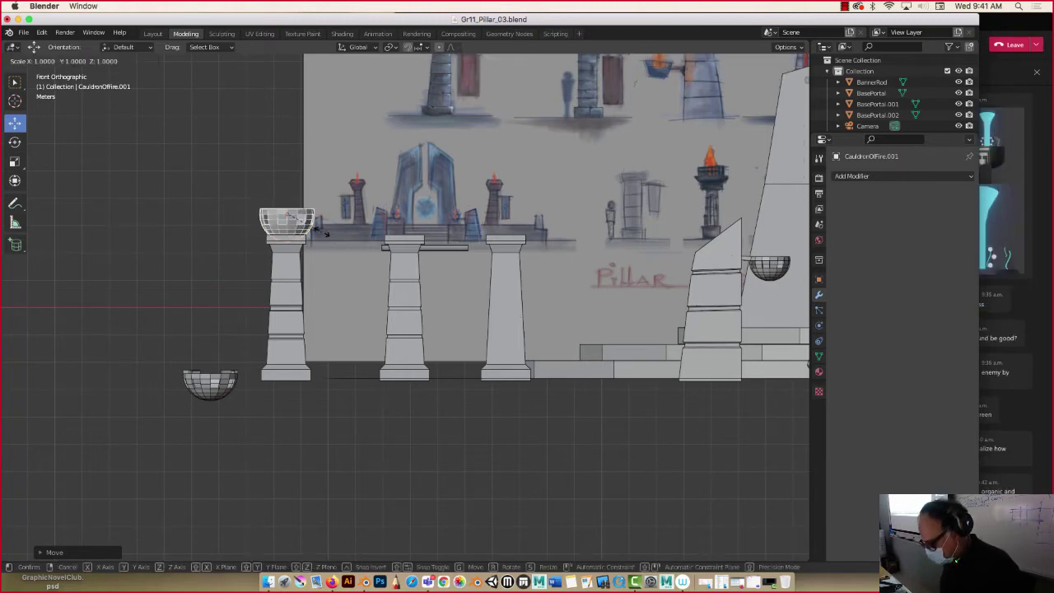
{"action": "type", "text": ".7"}
{"action": "key", "text": "Return"}
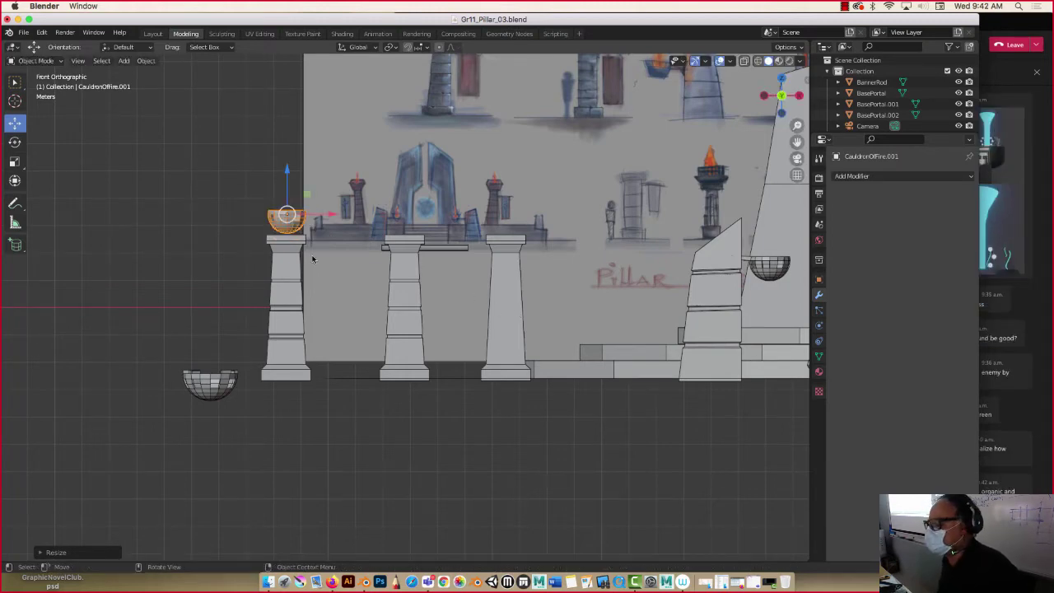
{"action": "key", "text": "g"}
{"action": "key", "text": "z"}
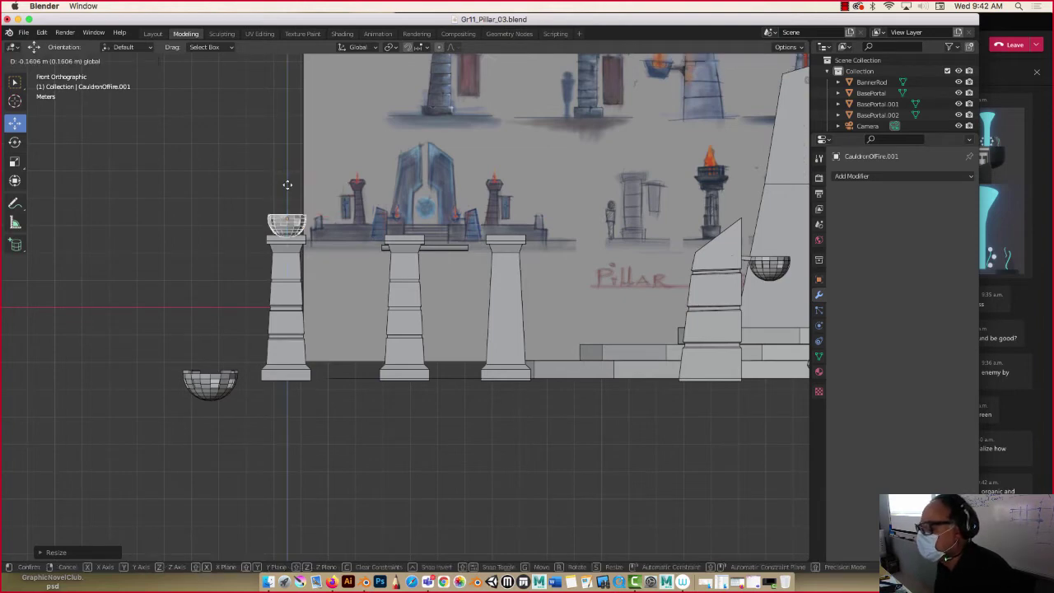
{"action": "left_click", "coordinate": [287, 183]}
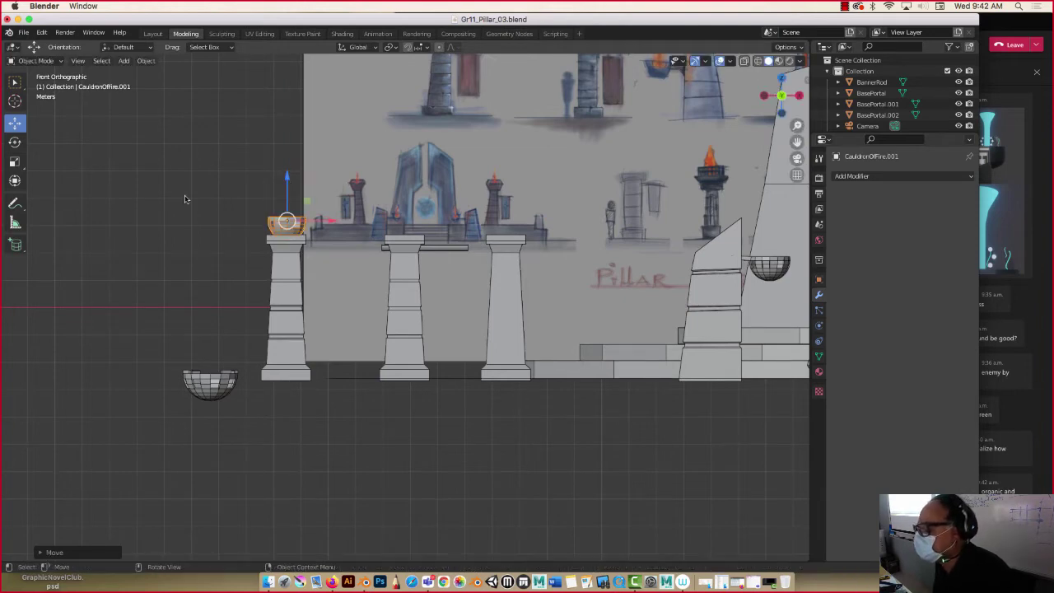
{"action": "left_click", "coordinate": [501, 283]}
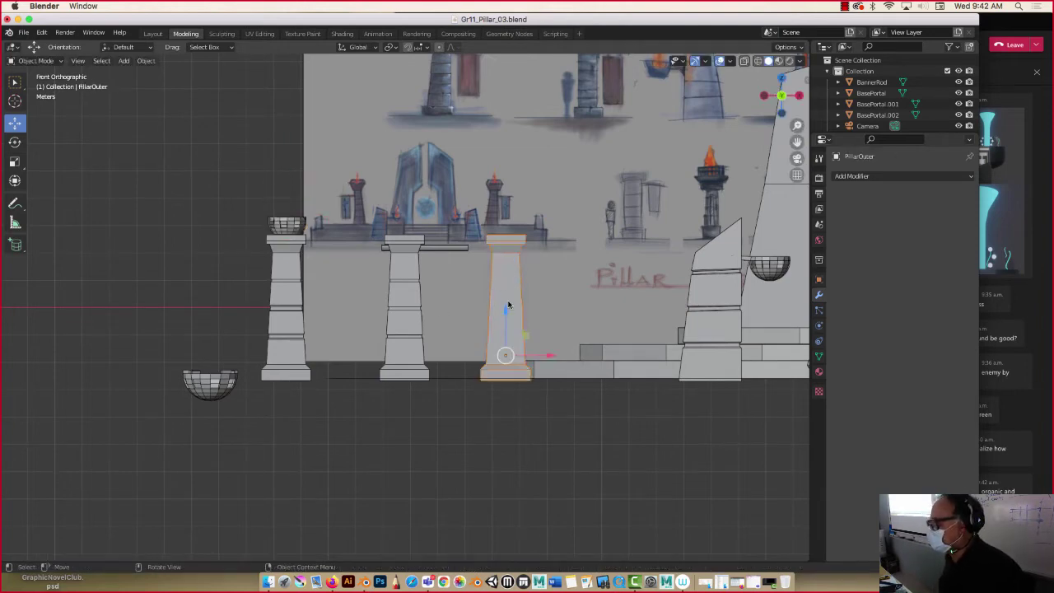
Step: Duplicate the tapered pillar as PillarOuter.003 and slide the copy right along X beside it
{"action": "middle_click_drag", "start_coordinate": [508, 305], "coordinate": [421, 324]}
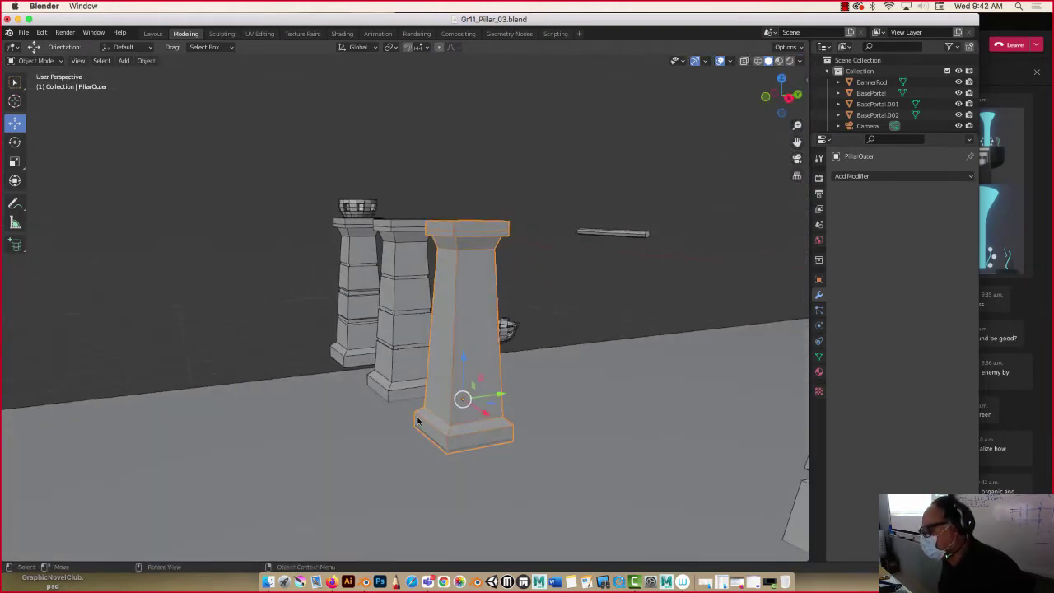
{"action": "middle_click_drag", "start_coordinate": [403, 402], "coordinate": [445, 401]}
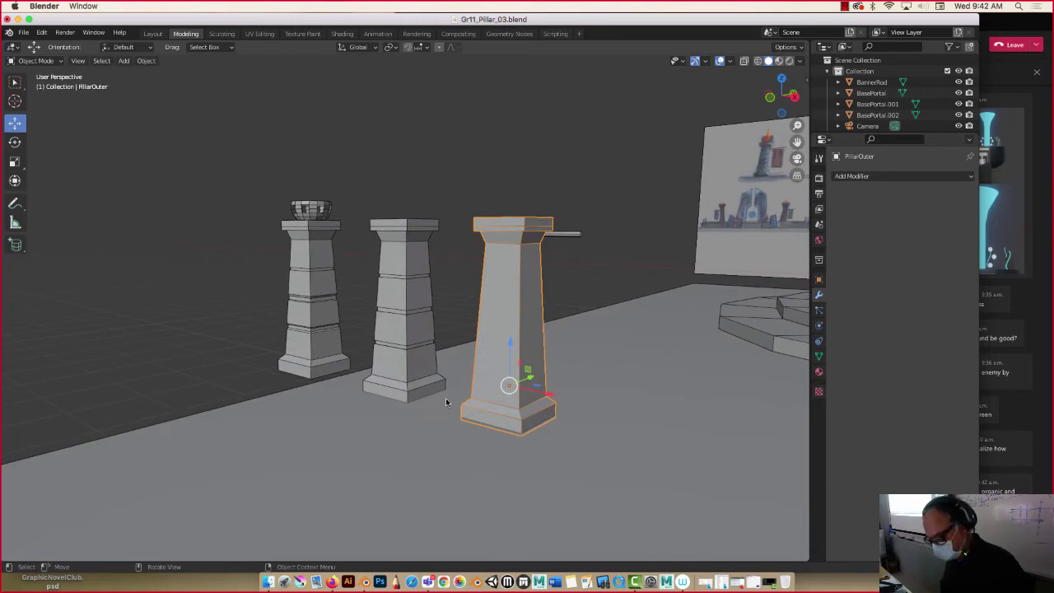
{"action": "key", "text": "shift+d"}
{"action": "key", "text": "x"}
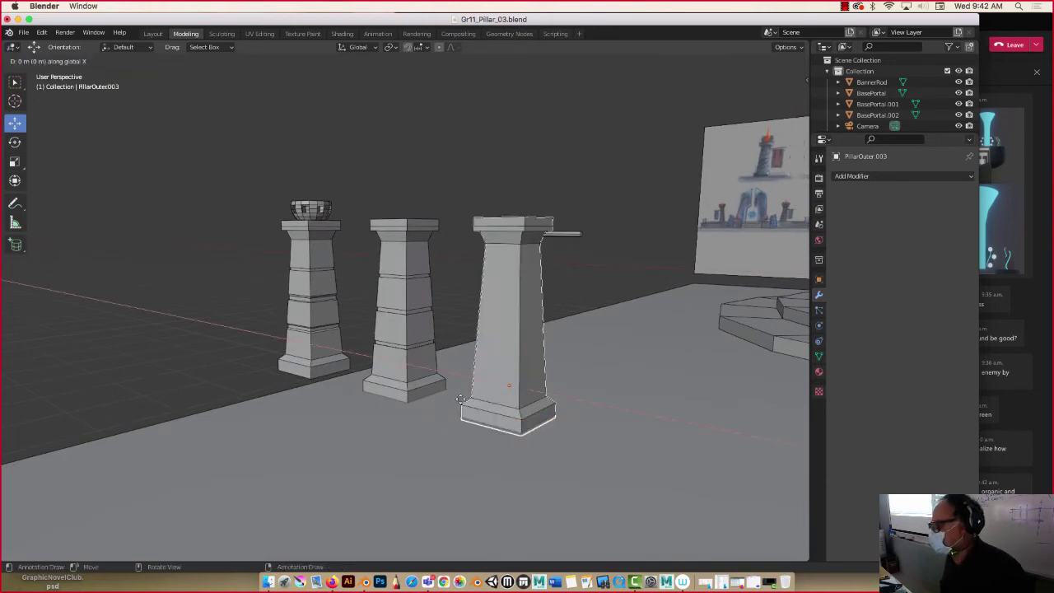
{"action": "left_click", "coordinate": [563, 403]}
{"action": "middle_click_drag", "start_coordinate": [526, 354], "coordinate": [459, 347]}
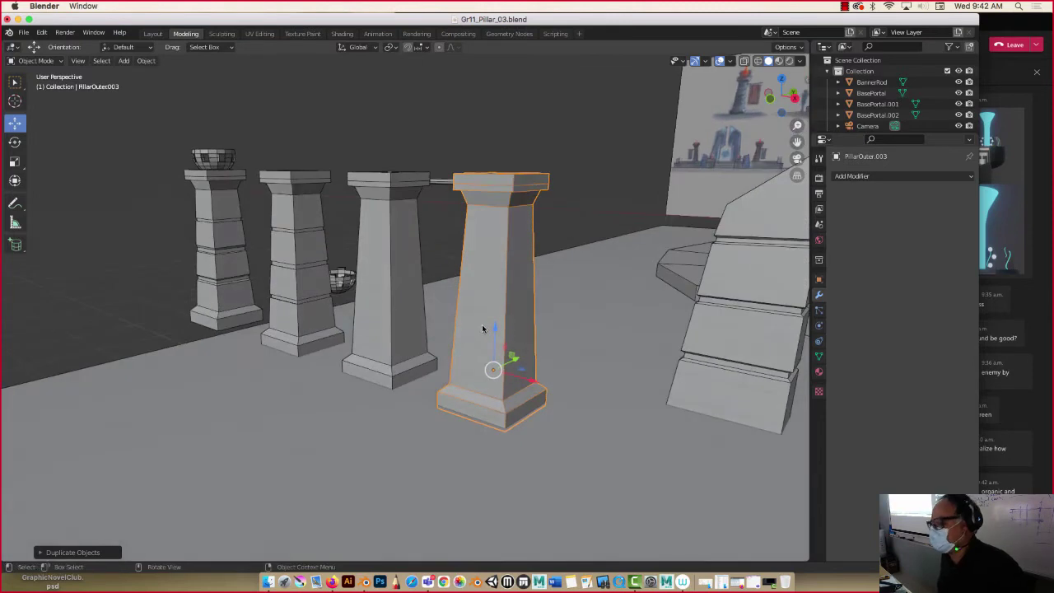
Step: Cut two vertical edge loops into PillarOuter.003's shaft, sliding them toward the front edges
{"action": "key", "text": "Tab"}
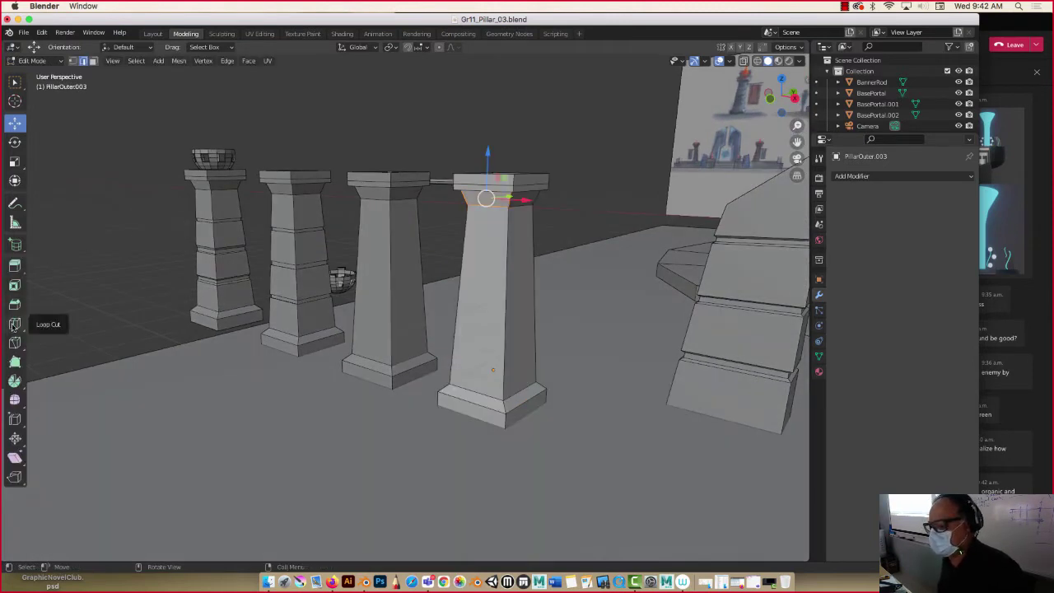
{"action": "left_click", "coordinate": [14, 324]}
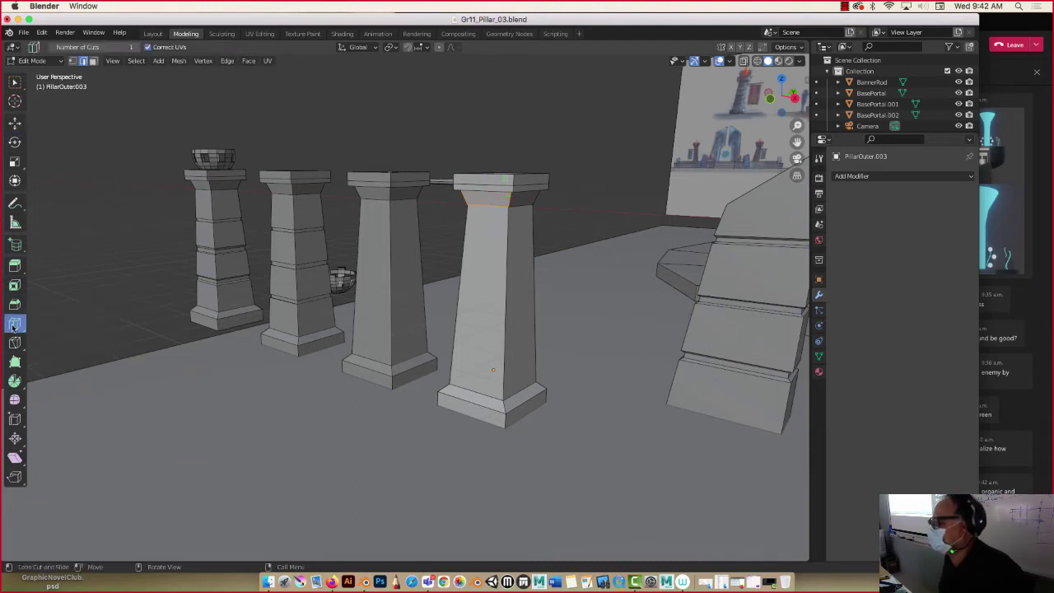
{"action": "left_click", "coordinate": [484, 394]}
{"action": "mouse_move", "coordinate": [485, 394]}
{"action": "left_mouse_down"}
{"action": "mouse_move", "coordinate": [467, 394]}
{"action": "mouse_move", "coordinate": [478, 402]}
{"action": "left_mouse_up"}
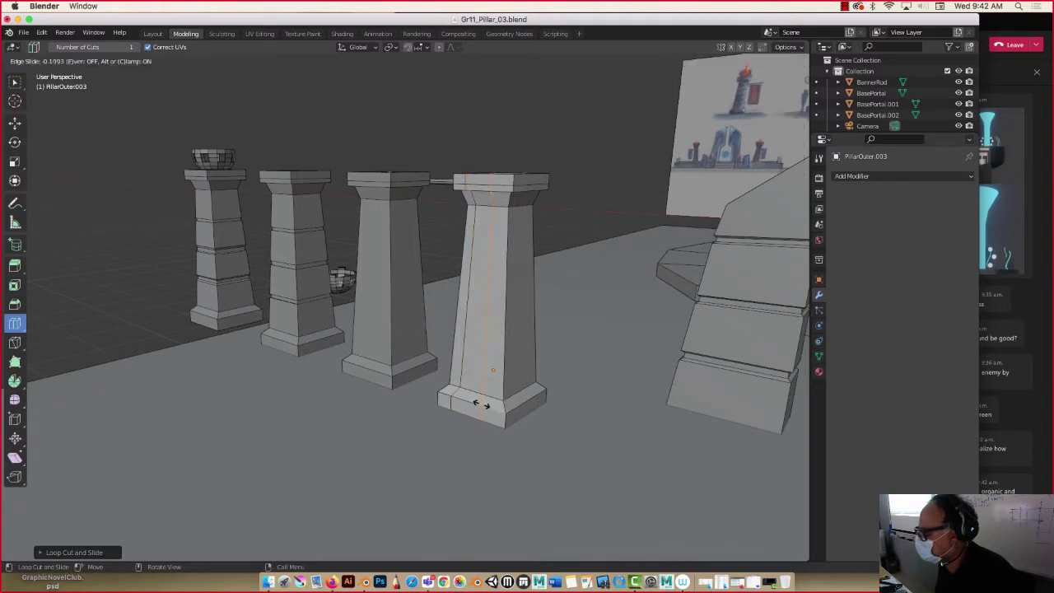
{"action": "middle_click_drag", "start_coordinate": [265, 415], "coordinate": [304, 396]}
{"action": "left_click_drag", "start_coordinate": [519, 240], "coordinate": [528, 191]}
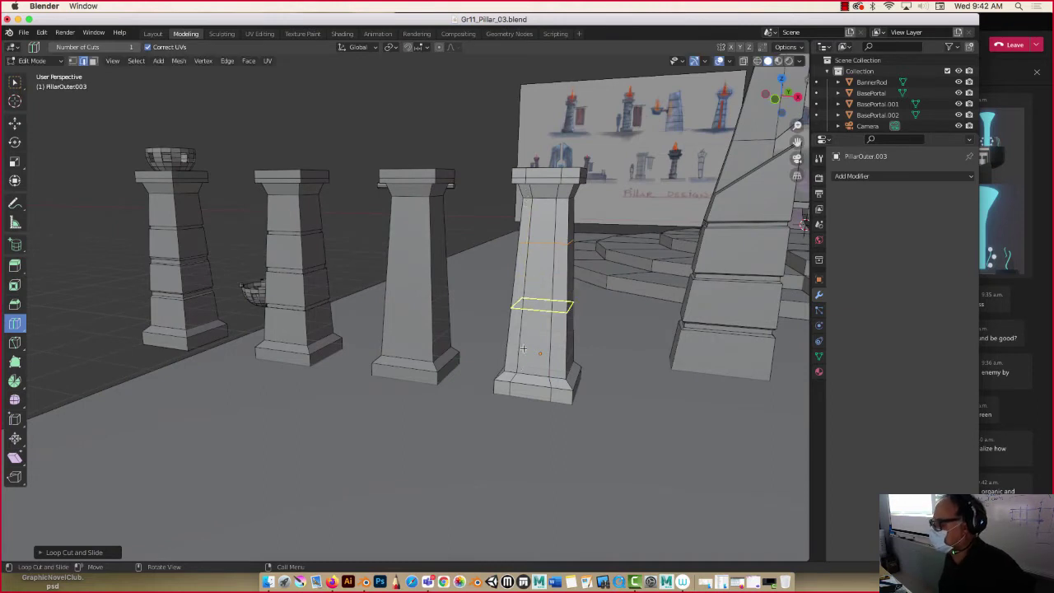
{"action": "left_click_drag", "start_coordinate": [523, 347], "coordinate": [512, 390]}
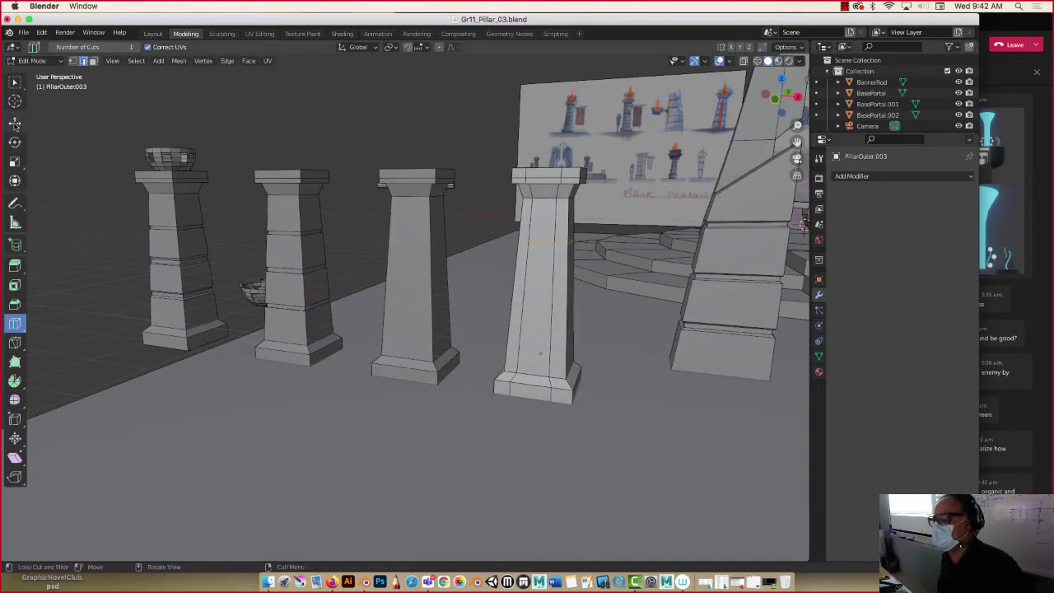
{"action": "left_click", "coordinate": [14, 122]}
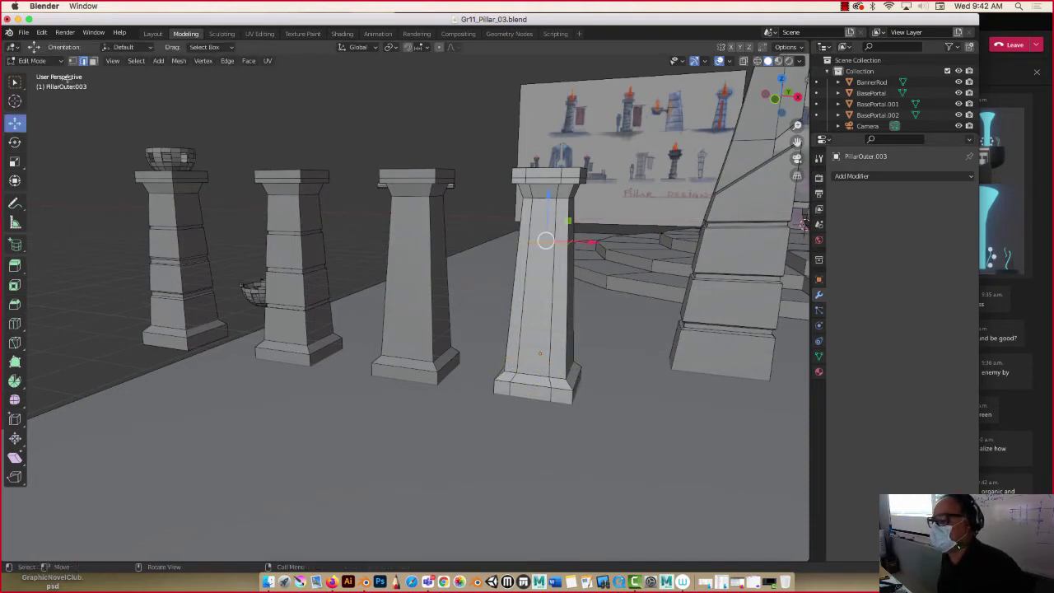
Step: Extrude the narrow front panel about 0.13 m into the shaft, then select the groove's bottom edge
{"action": "left_click", "coordinate": [536, 301]}
{"action": "middle_click_drag", "start_coordinate": [505, 290], "coordinate": [460, 296]}
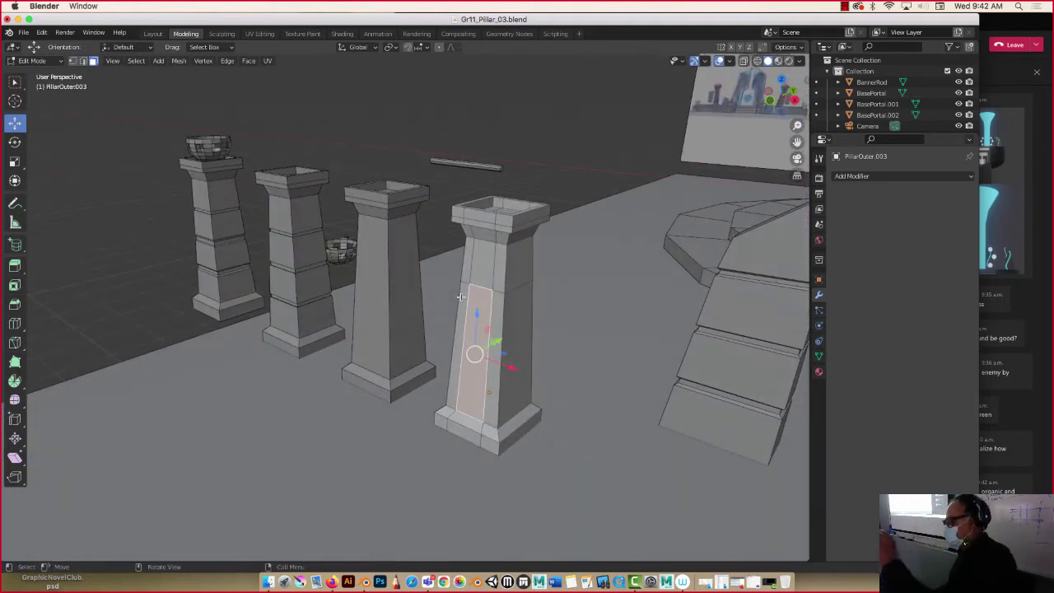
{"action": "left_click", "coordinate": [15, 265]}
{"action": "left_click_drag", "start_coordinate": [447, 365], "coordinate": [453, 364]}
{"action": "left_click", "coordinate": [265, 419]}
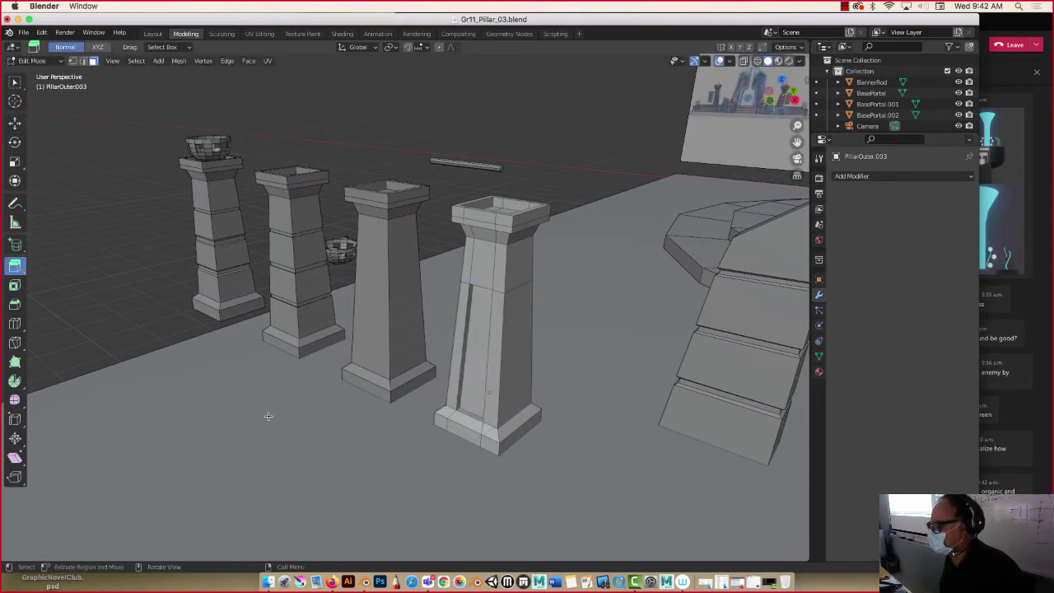
{"action": "left_click", "coordinate": [15, 122]}
{"action": "left_click", "coordinate": [82, 61]}
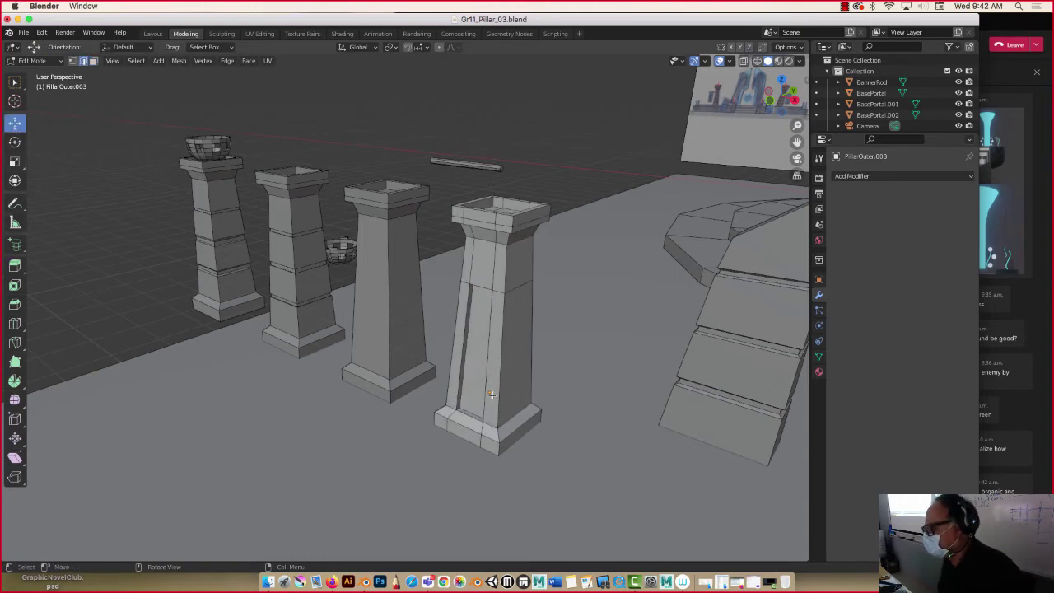
{"action": "left_click", "coordinate": [468, 411]}
Step: Move the groove's bottom edge and another groove edge vertically along Z
{"action": "key", "text": "g"}
{"action": "key", "text": "z"}
{"action": "left_click", "coordinate": [444, 391]}
{"action": "middle_click_drag", "start_coordinate": [444, 391], "coordinate": [461, 354]}
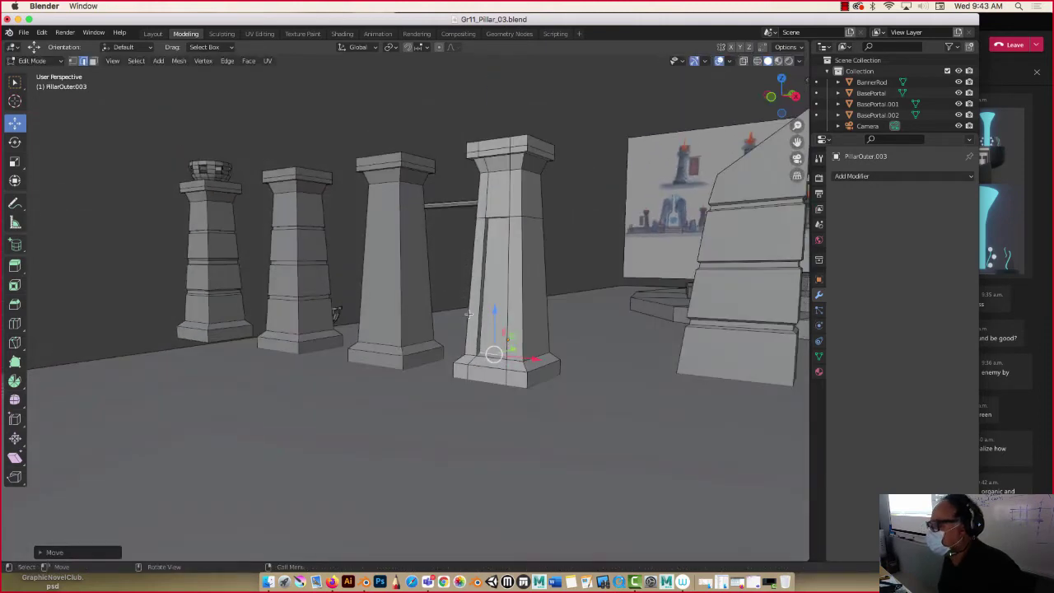
{"action": "left_click", "coordinate": [495, 218]}
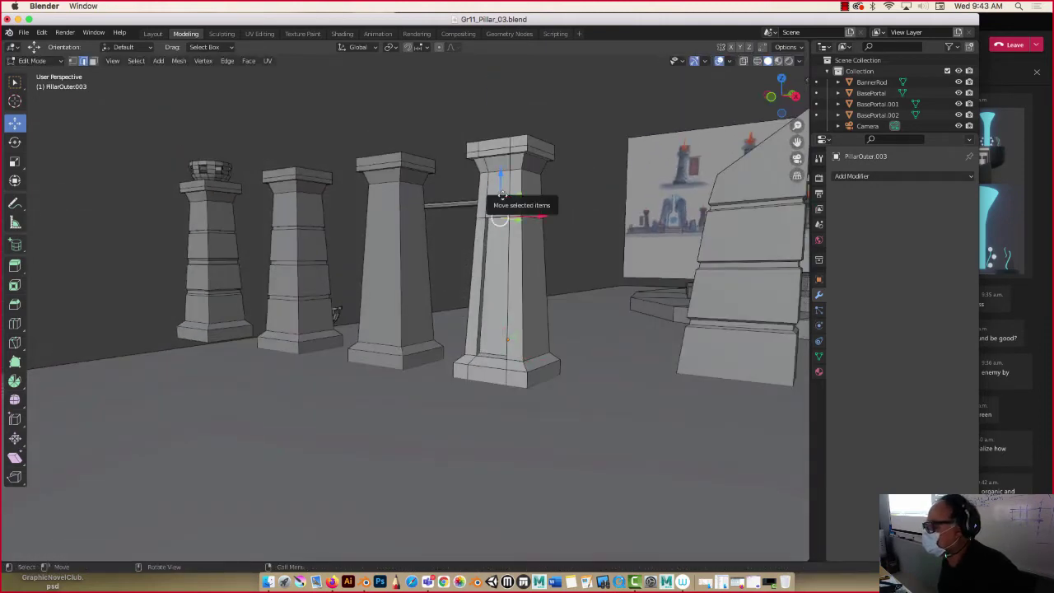
{"action": "key", "text": "g"}
{"action": "key", "text": "z"}
{"action": "left_click", "coordinate": [502, 199]}
{"action": "middle_click_drag", "start_coordinate": [402, 256], "coordinate": [449, 269]}
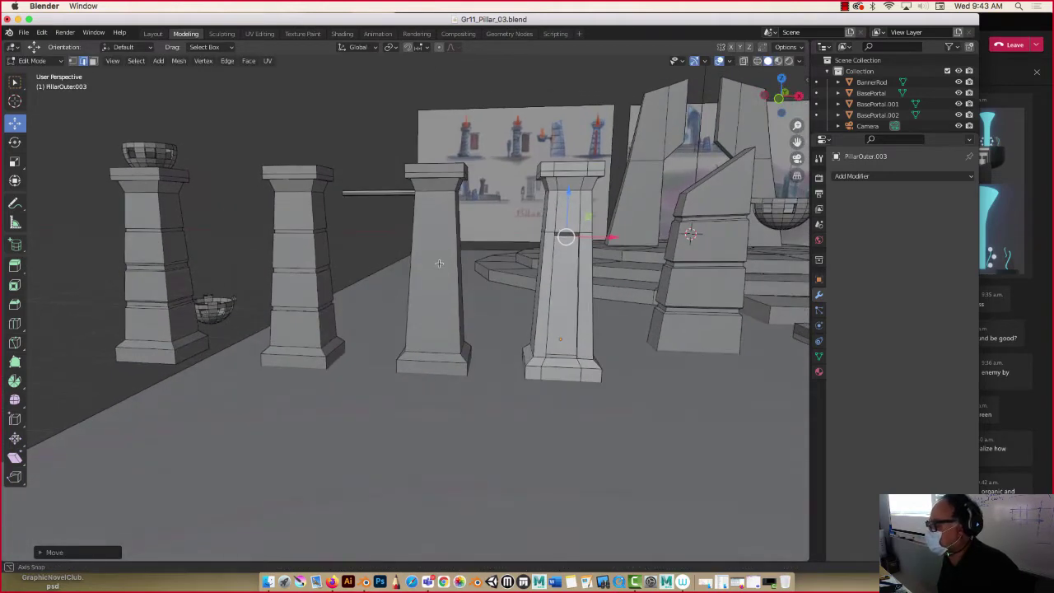
Step: Scale the groove's bottom edge to about 0.77 along X to follow the pillar's taper
{"action": "left_click", "coordinate": [574, 307]}
{"action": "middle_click_drag", "start_coordinate": [574, 306], "coordinate": [492, 333]}
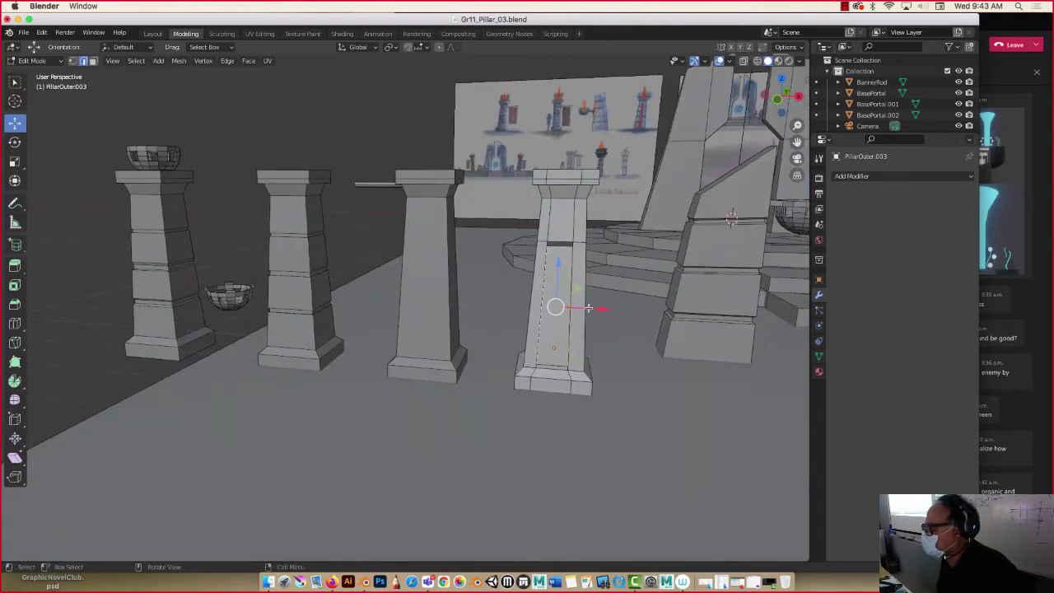
{"action": "key", "text": "s"}
{"action": "key", "text": "x"}
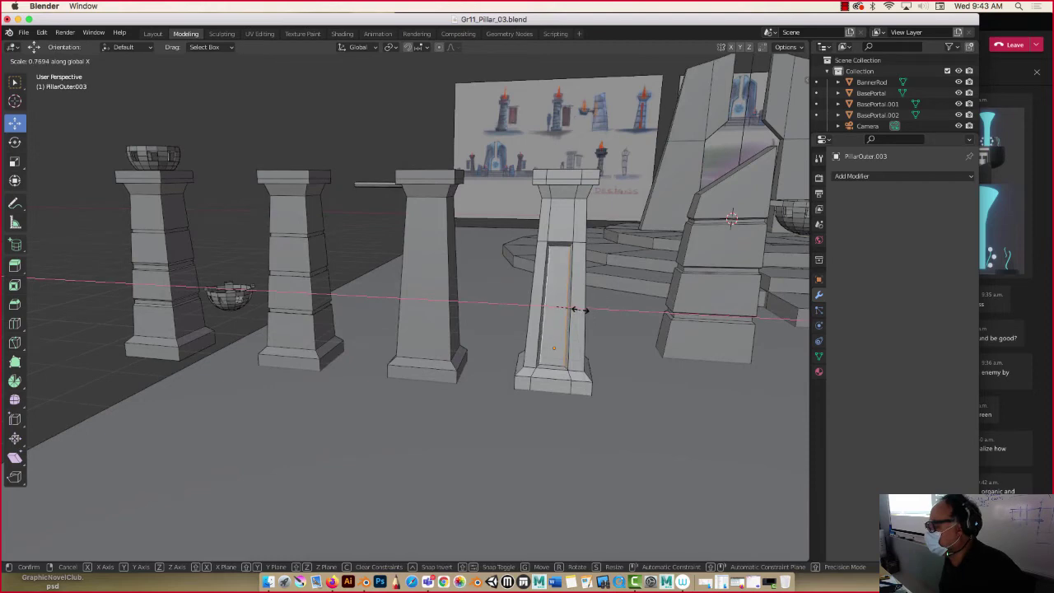
{"action": "left_click", "coordinate": [581, 312]}
{"action": "middle_click_drag", "start_coordinate": [643, 343], "coordinate": [610, 349]}
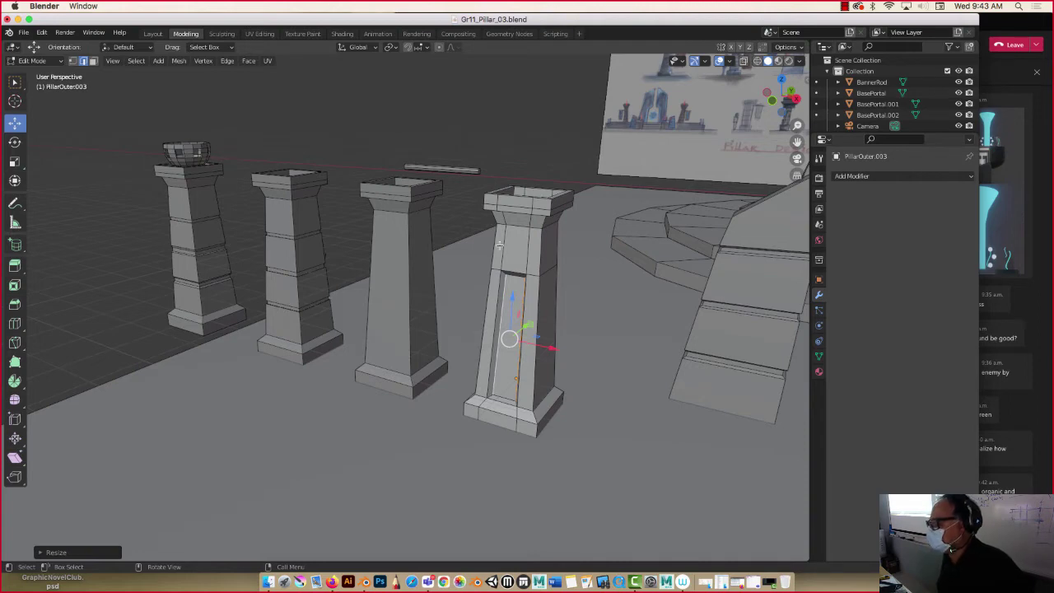
{"action": "mouse_move", "coordinate": [504, 236]}
{"action": "middle_mouse_down"}
{"action": "mouse_move", "coordinate": [482, 228]}
{"action": "mouse_move", "coordinate": [491, 225]}
{"action": "middle_mouse_up"}
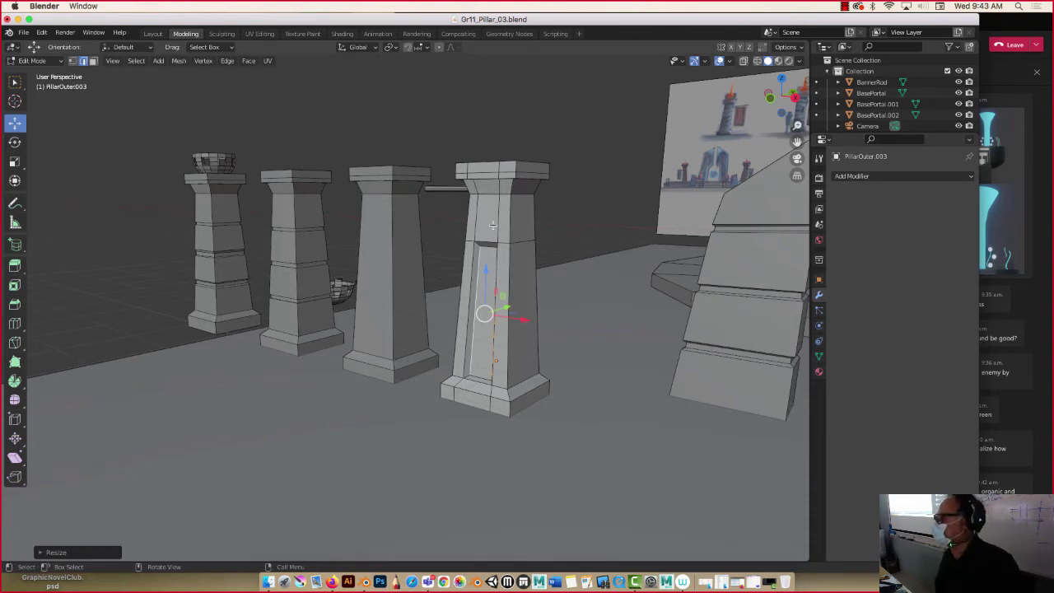
Step: Preview the scene in material and wireframe shading, then return to solid shading
{"action": "left_click", "coordinate": [777, 62]}
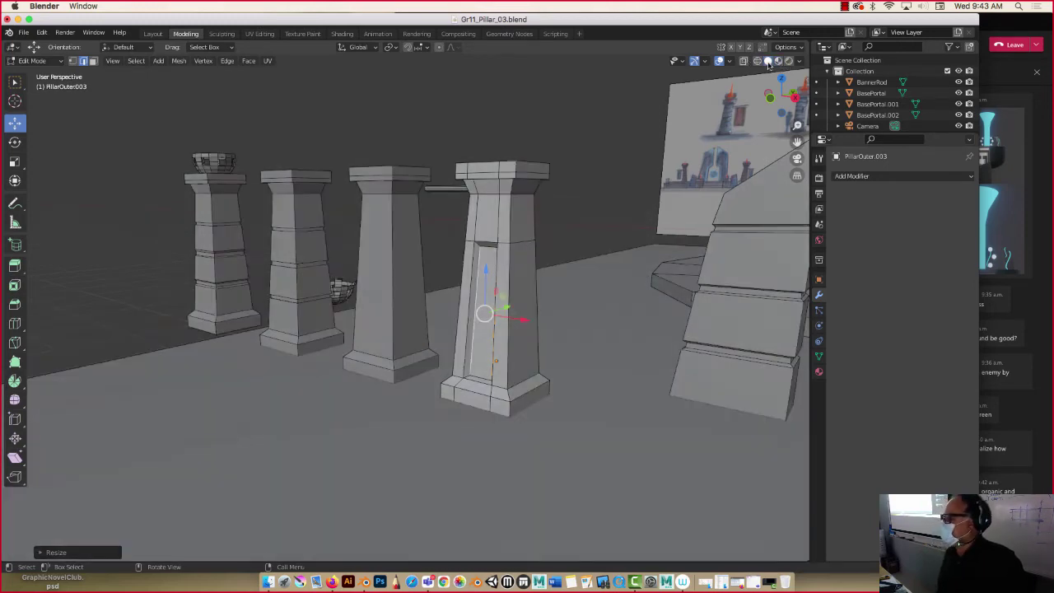
{"action": "left_click", "coordinate": [767, 61]}
{"action": "left_click", "coordinate": [757, 62]}
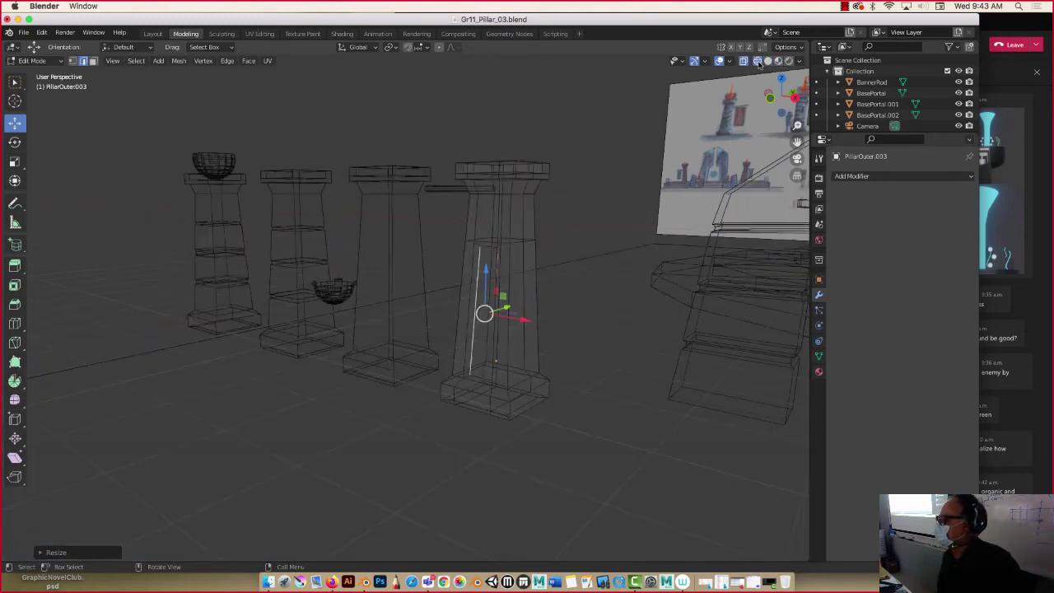
{"action": "left_click", "coordinate": [767, 61]}
{"action": "middle_click_drag", "start_coordinate": [559, 191], "coordinate": [557, 183]}
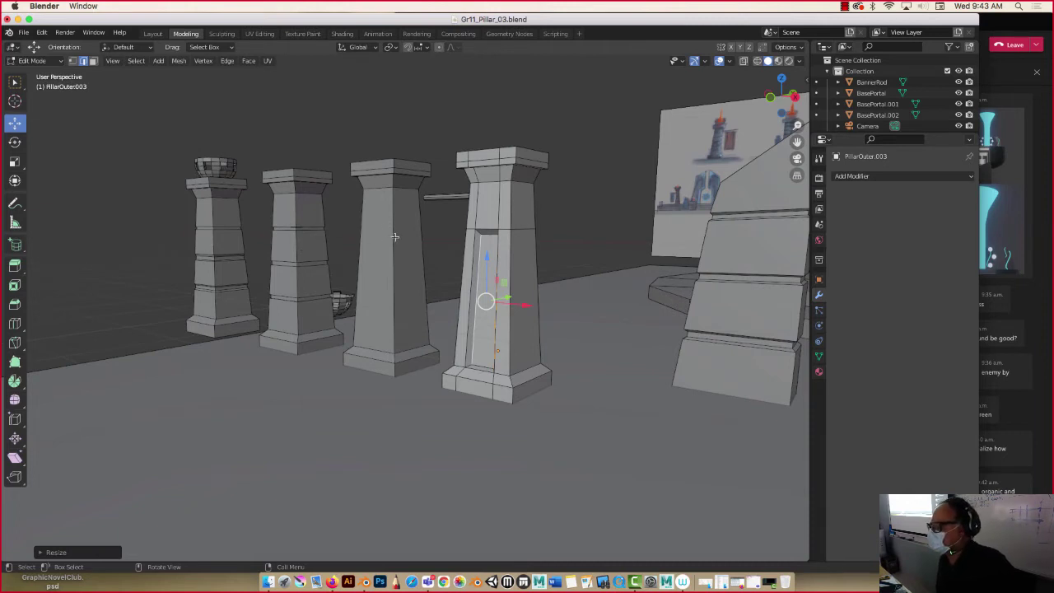
Step: Add an edge loop around PillarOuter.003 near its top, slid up toward the cap
{"action": "left_click", "coordinate": [14, 323]}
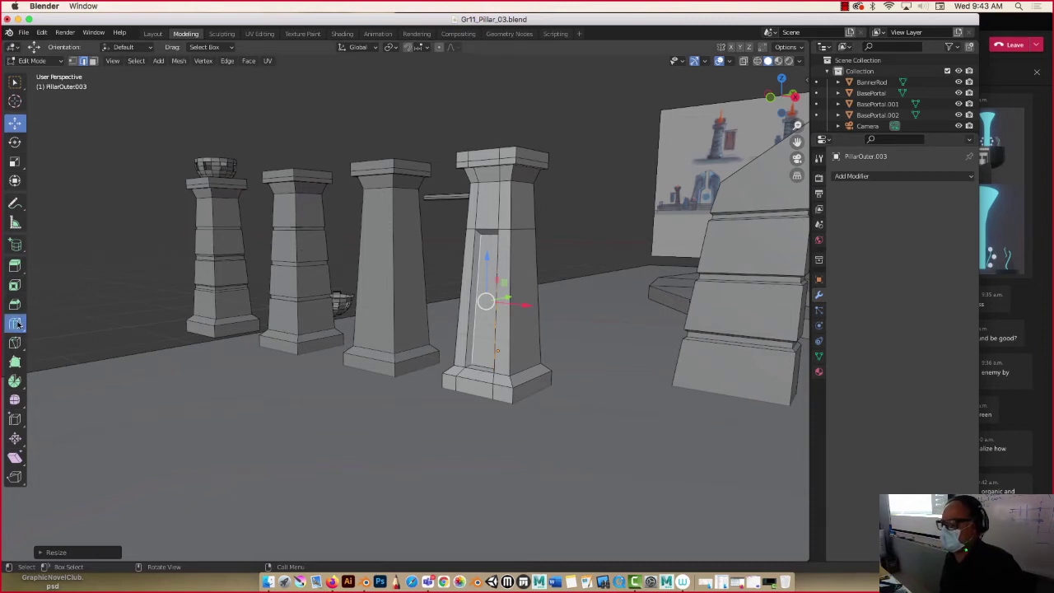
{"action": "left_click", "coordinate": [510, 196]}
{"action": "left_click_drag", "start_coordinate": [510, 189], "coordinate": [510, 176]}
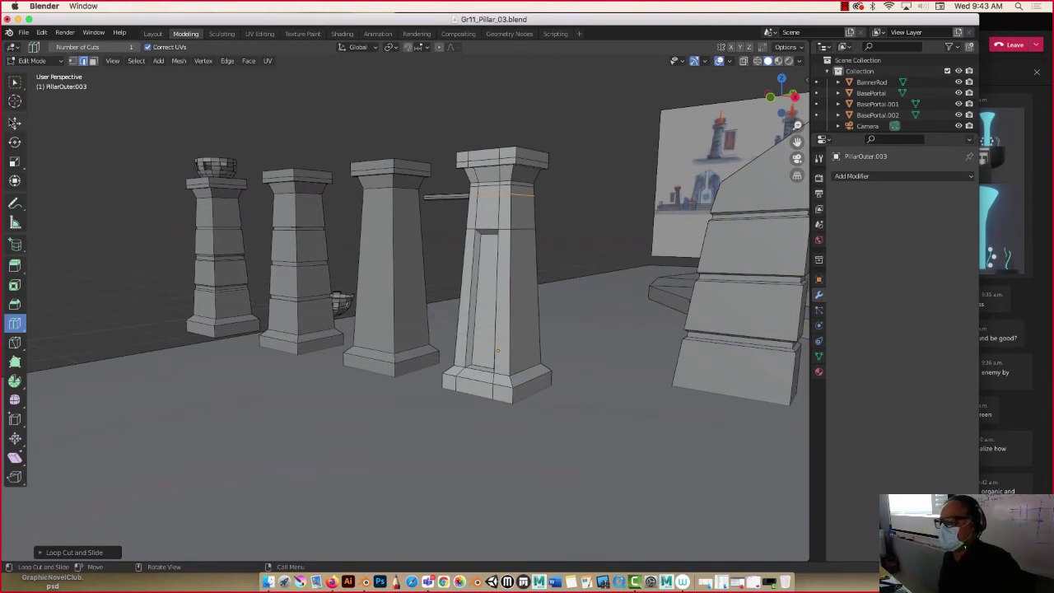
{"action": "left_click", "coordinate": [14, 123]}
Step: Extrude the ring of faces below the cap outward along normals into a protruding band
{"action": "left_click", "coordinate": [93, 61]}
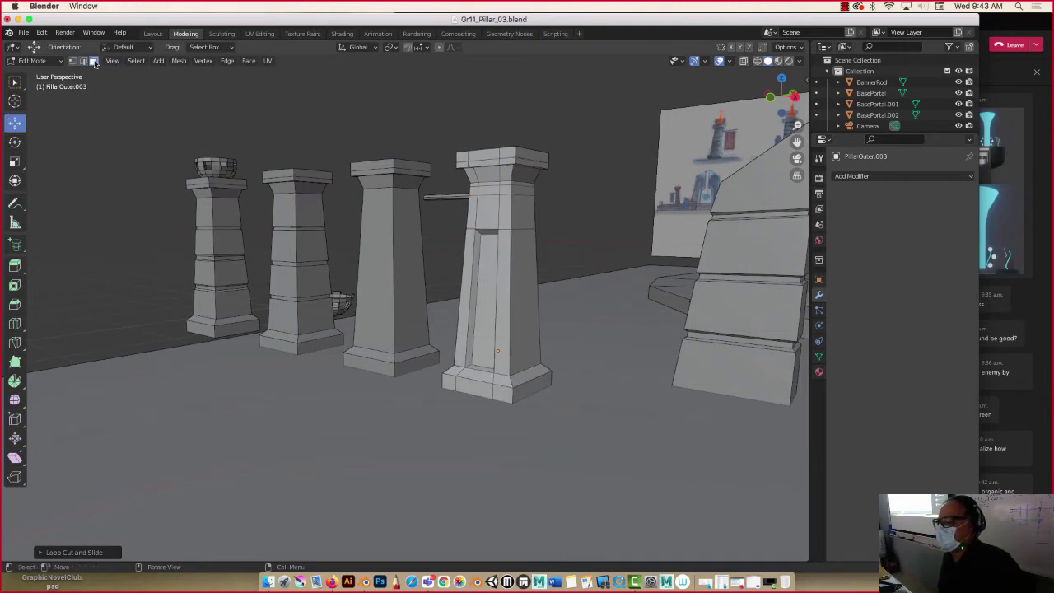
{"action": "left_click", "coordinate": [495, 191], "text": "alt"}
{"action": "middle_click_drag", "start_coordinate": [446, 223], "coordinate": [442, 239]}
{"action": "left_click_drag", "start_coordinate": [14, 265], "coordinate": [69, 311]}
{"action": "left_click_drag", "start_coordinate": [497, 165], "coordinate": [496, 158]}
{"action": "middle_click_drag", "start_coordinate": [496, 160], "coordinate": [4, 101]}
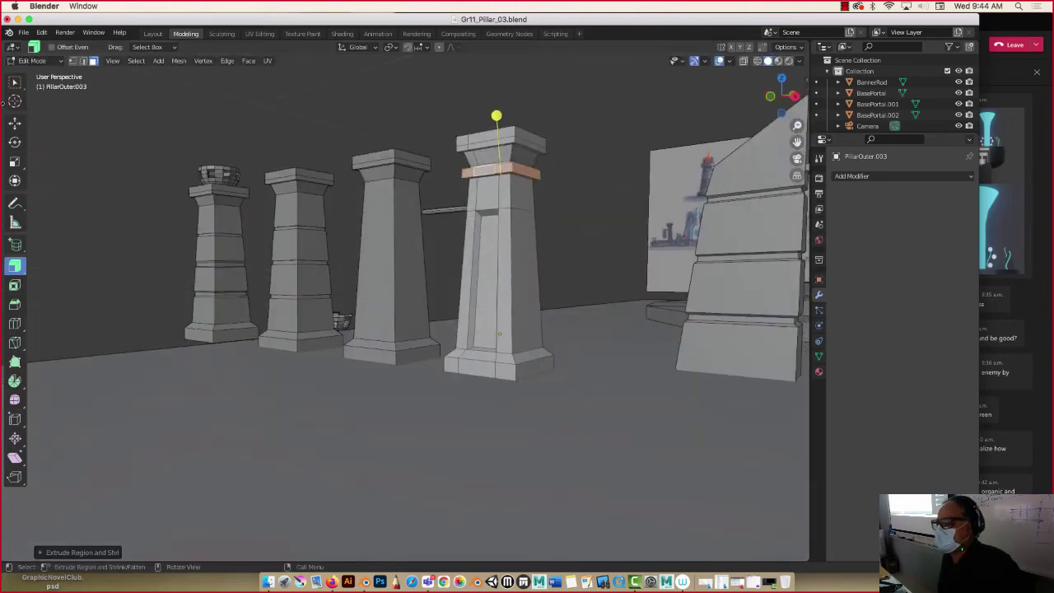
{"action": "left_click", "coordinate": [15, 122]}
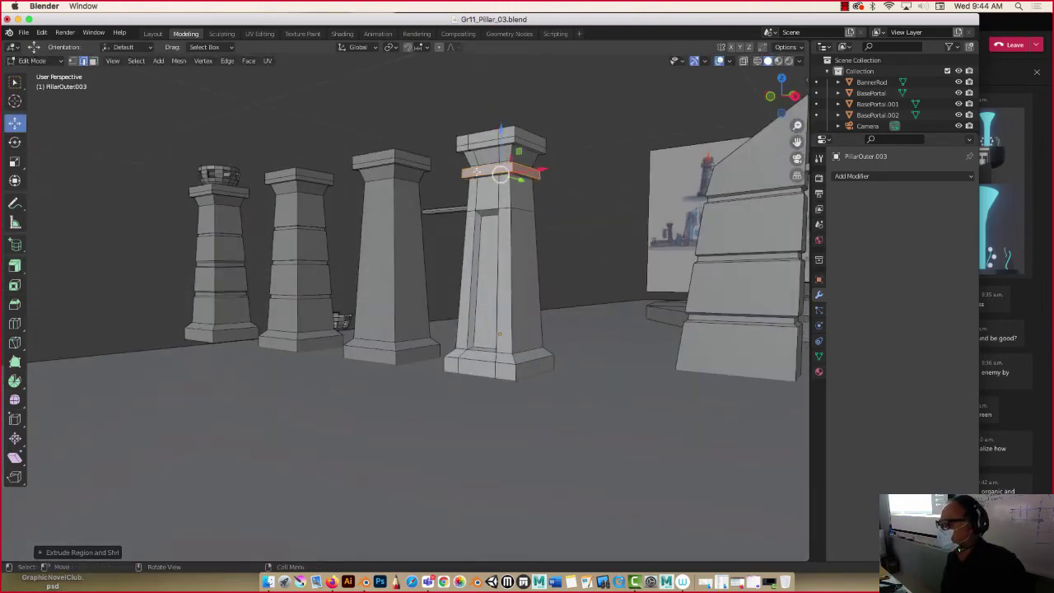
Step: Lower the band's bottom edge loop and raise its top edge loop along Z into a sloped moulding
{"action": "scroll", "coordinate": [483, 177], "scroll_direction": "up", "scroll_amount": 3}
{"action": "key", "text": "KP_Decimal"}
{"action": "middle_click_drag", "start_coordinate": [269, 280], "coordinate": [305, 288]}
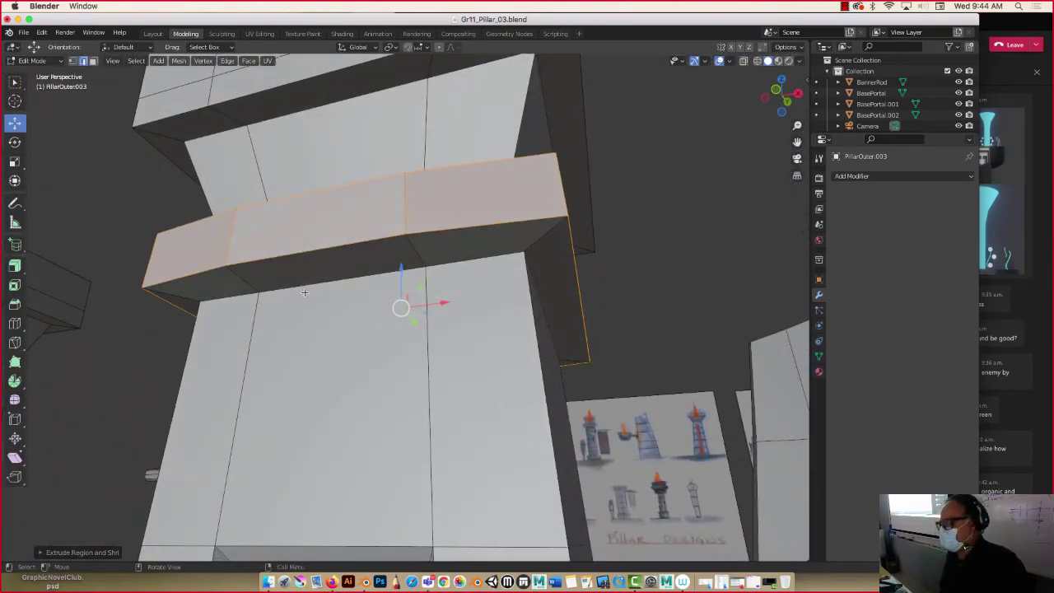
{"action": "left_click", "coordinate": [302, 284], "text": "alt"}
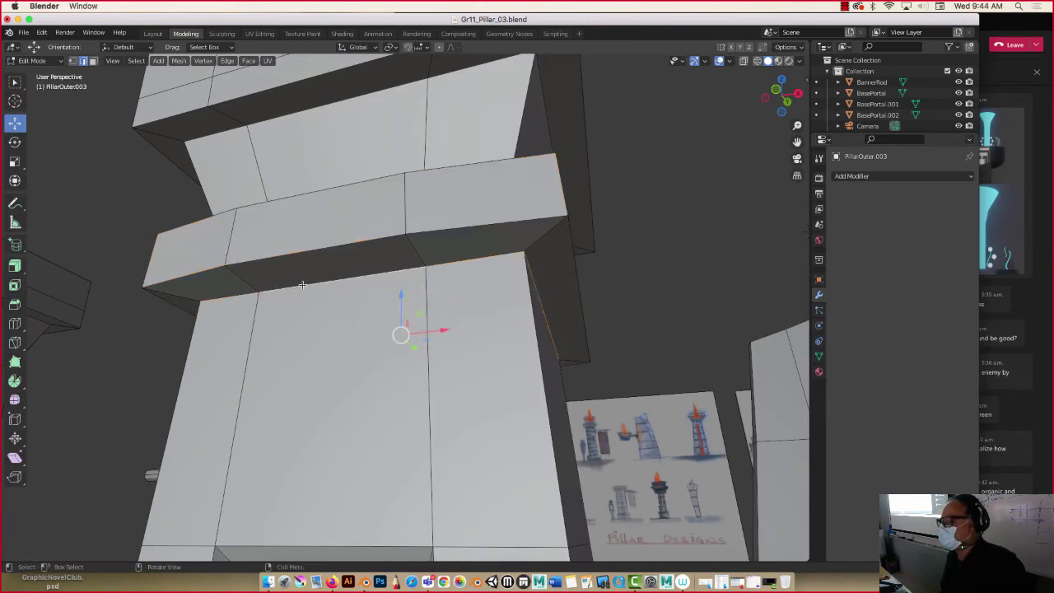
{"action": "middle_click_drag", "start_coordinate": [301, 284], "coordinate": [401, 306]}
{"action": "key", "text": "g"}
{"action": "key", "text": "z"}
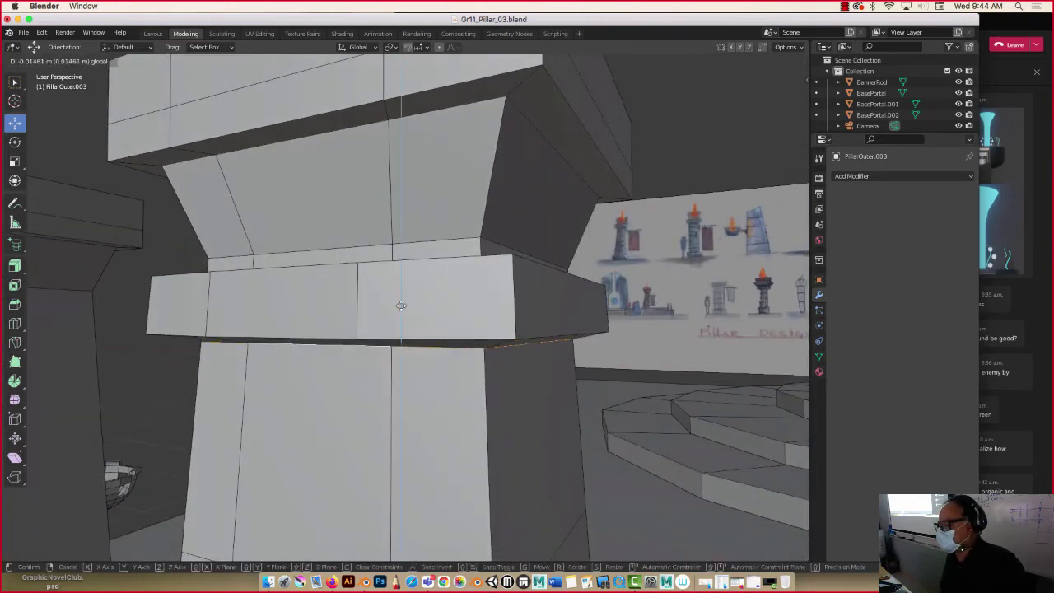
{"action": "left_click", "coordinate": [399, 322]}
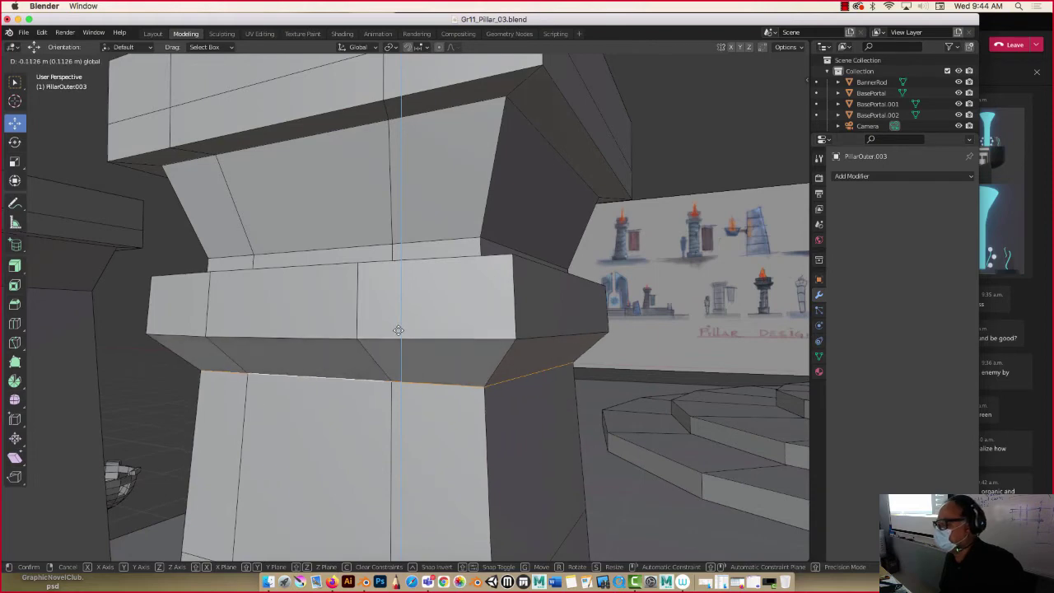
{"action": "mouse_move", "coordinate": [373, 310]}
{"action": "middle_mouse_down"}
{"action": "mouse_move", "coordinate": [368, 328]}
{"action": "mouse_move", "coordinate": [359, 325]}
{"action": "middle_mouse_up"}
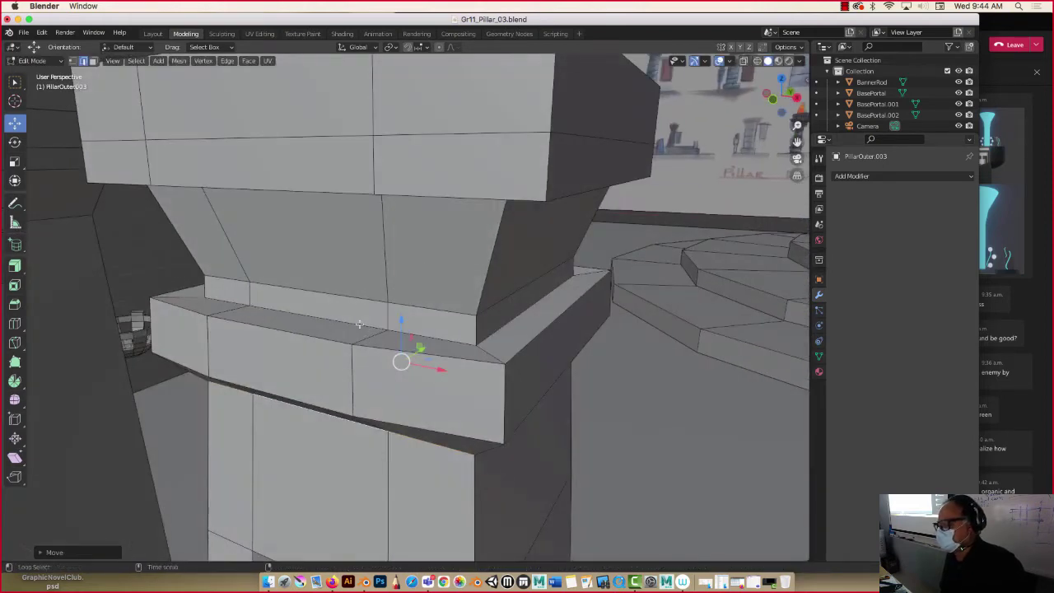
{"action": "key", "text": "g"}
{"action": "key", "text": "z"}
{"action": "left_click", "coordinate": [399, 255]}
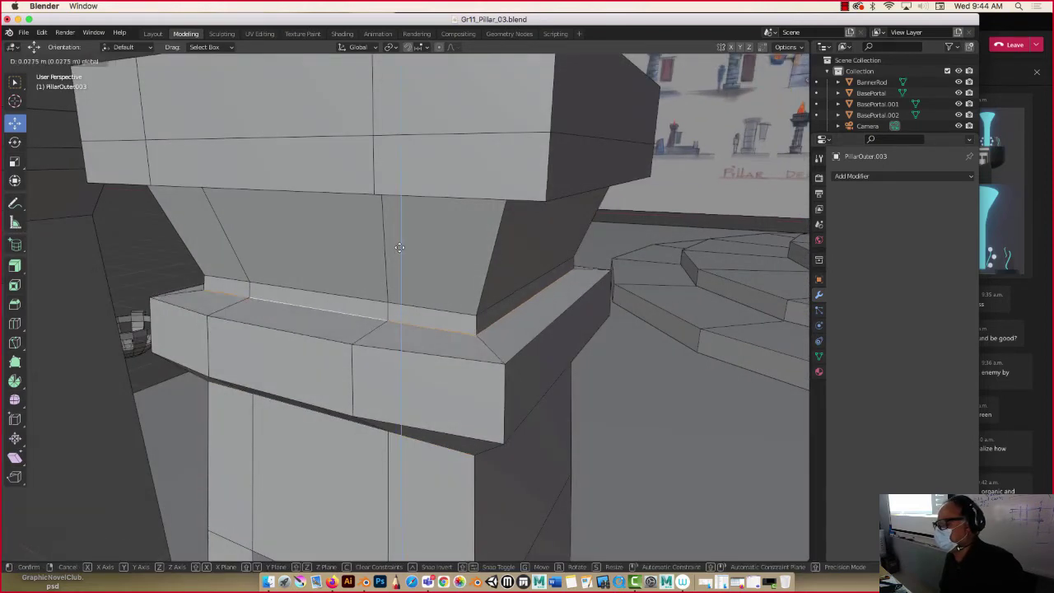
Step: Zoom out over the pillar row, exit Edit Mode, and select the flag pillar
{"action": "scroll", "coordinate": [365, 279], "scroll_direction": "down", "scroll_amount": 5}
{"action": "scroll", "coordinate": [365, 278], "scroll_direction": "down", "scroll_amount": 4}
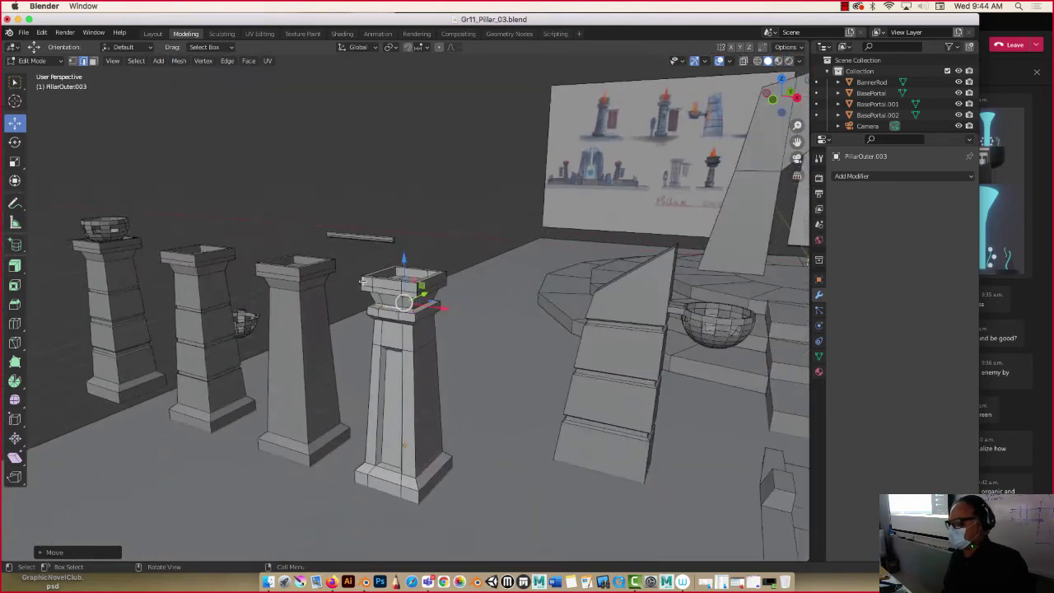
{"action": "middle_click_drag", "start_coordinate": [365, 278], "coordinate": [292, 347]}
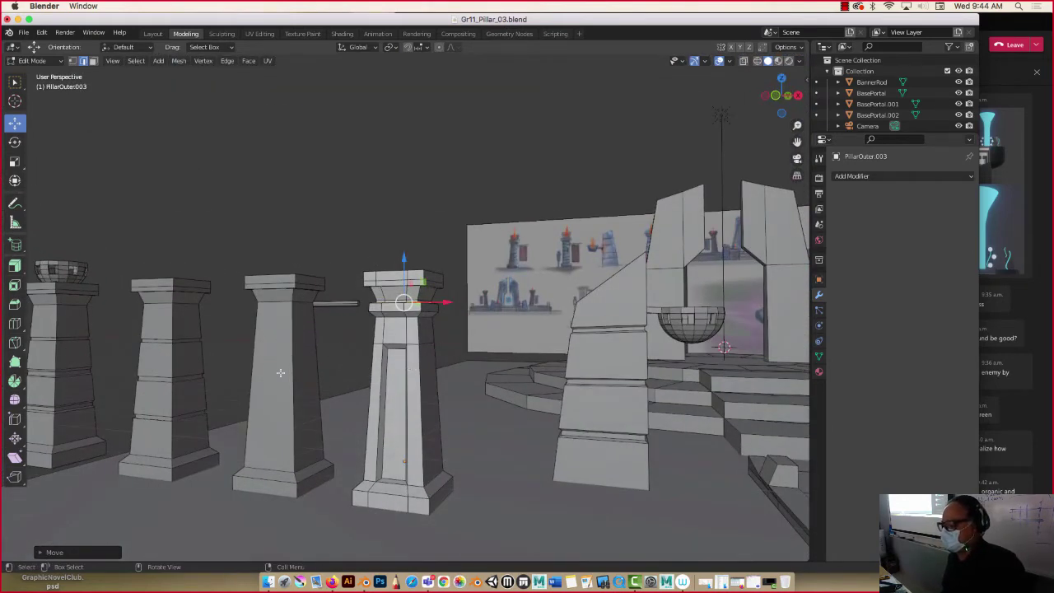
{"action": "middle_click_drag", "start_coordinate": [295, 349], "coordinate": [521, 375]}
{"action": "scroll", "coordinate": [264, 368], "scroll_direction": "down", "scroll_amount": 4}
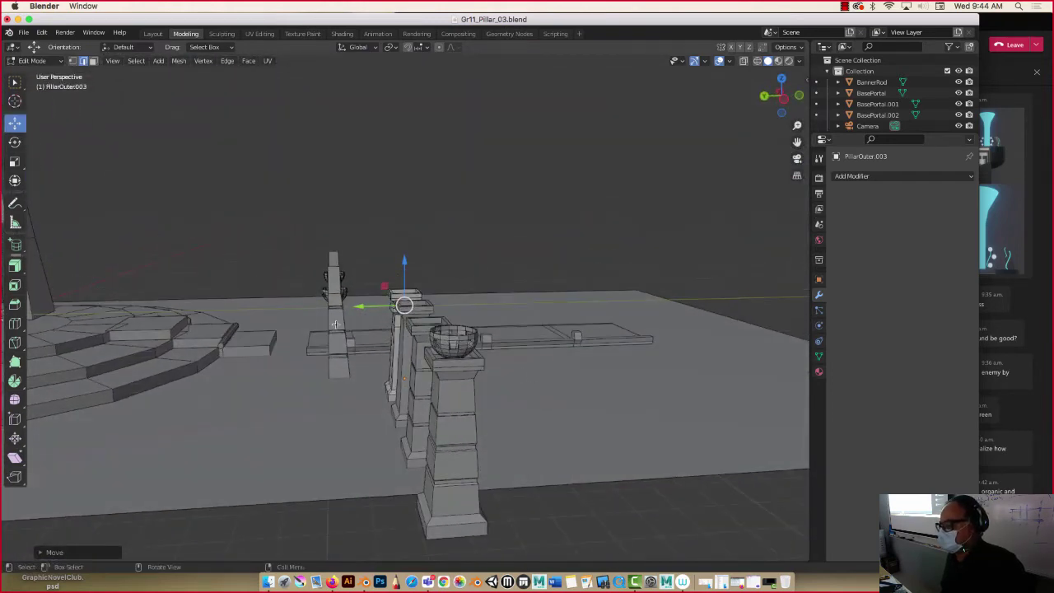
{"action": "key", "text": "Tab"}
{"action": "left_click", "coordinate": [337, 326]}
{"action": "middle_click_drag", "start_coordinate": [339, 327], "coordinate": [444, 336]}
Step: Set the 3D cursor on the ground in front of the pillars and add a cube there
{"action": "left_click", "coordinate": [448, 340]}
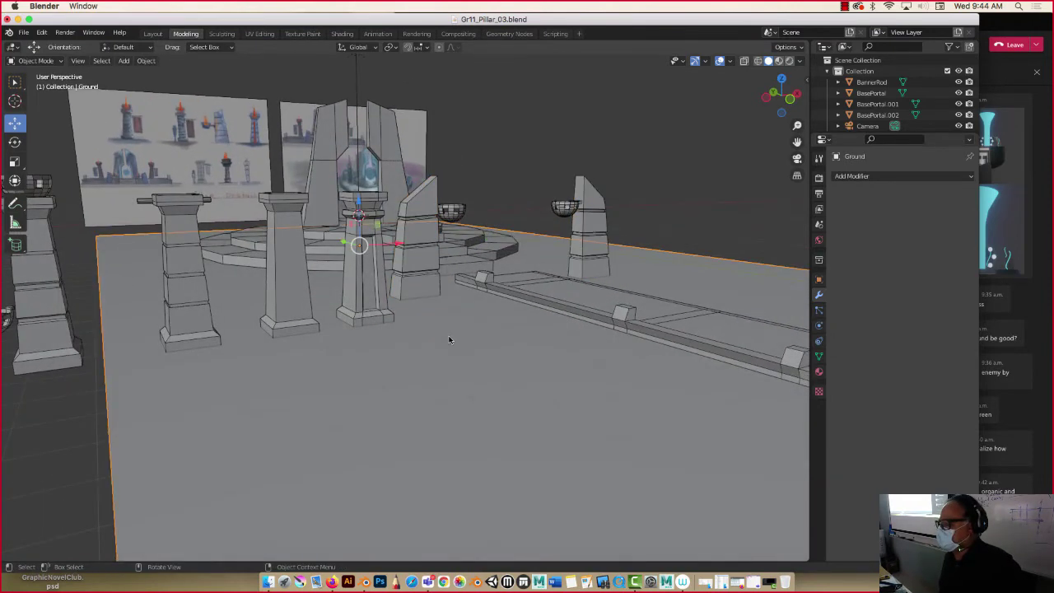
{"action": "right_click", "coordinate": [476, 363], "text": "shift"}
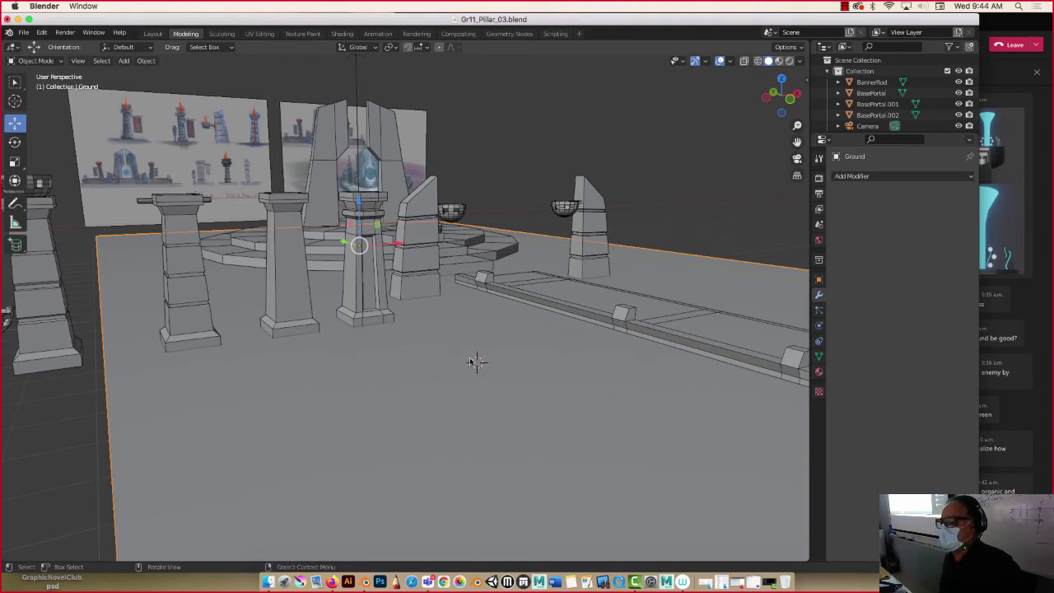
{"action": "key", "text": "shift+a"}
{"action": "mouse_move", "coordinate": [428, 332]}
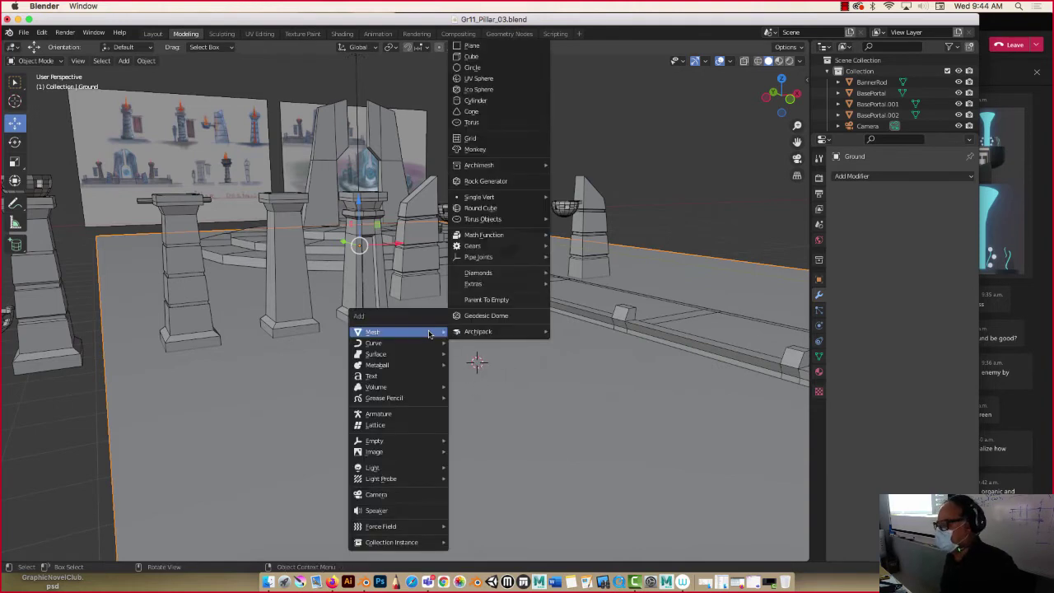
{"action": "left_click", "coordinate": [482, 59]}
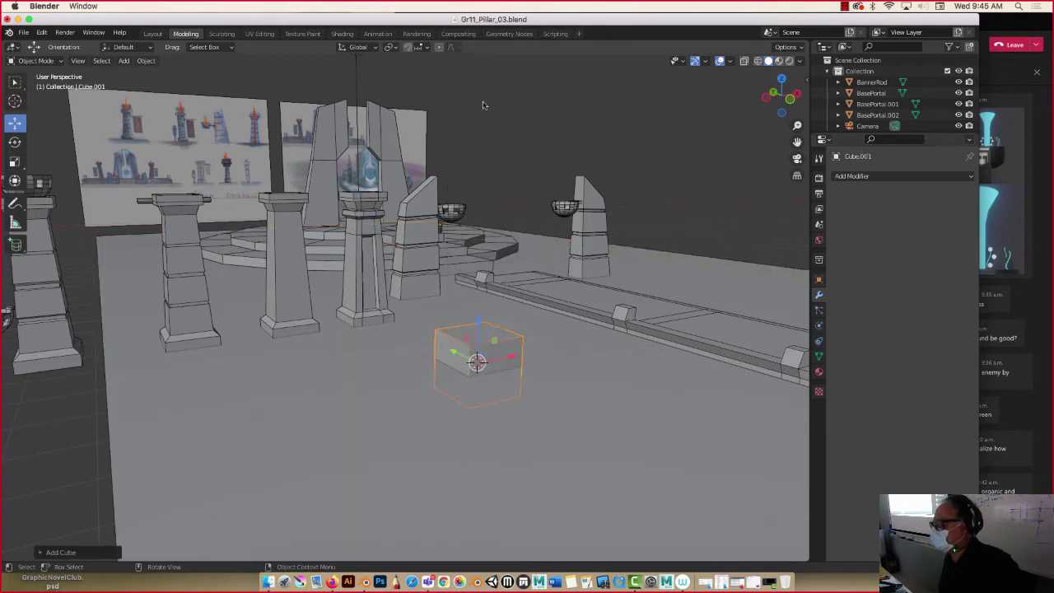
Step: Lift Cube.001 upward and, in vertex mode, move one top corner vertically
{"action": "middle_click_drag", "start_coordinate": [474, 284], "coordinate": [439, 340]}
{"action": "left_click_drag", "start_coordinate": [446, 337], "coordinate": [448, 302]}
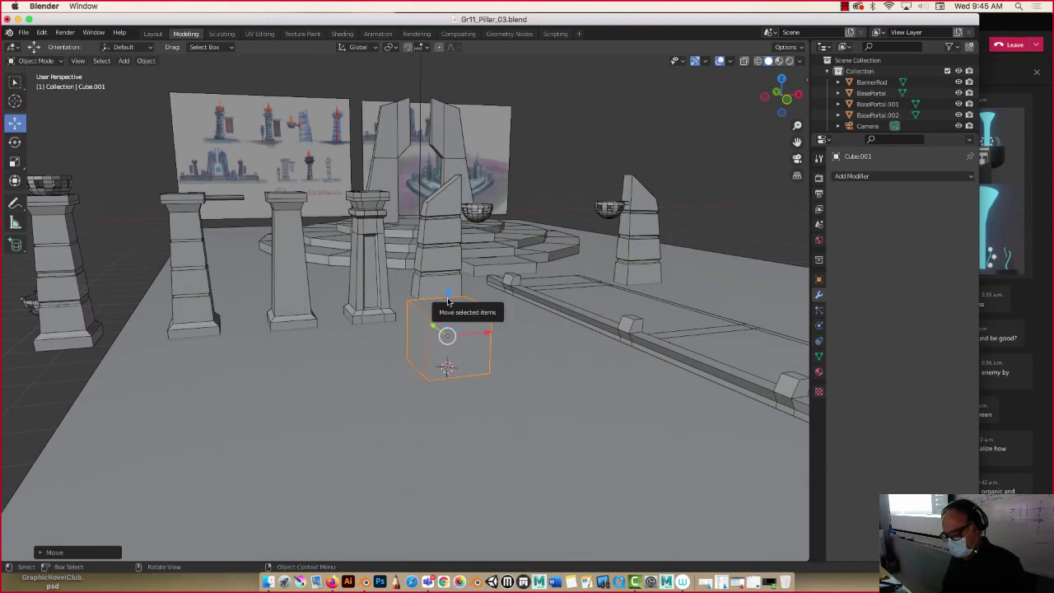
{"action": "key", "text": "Tab"}
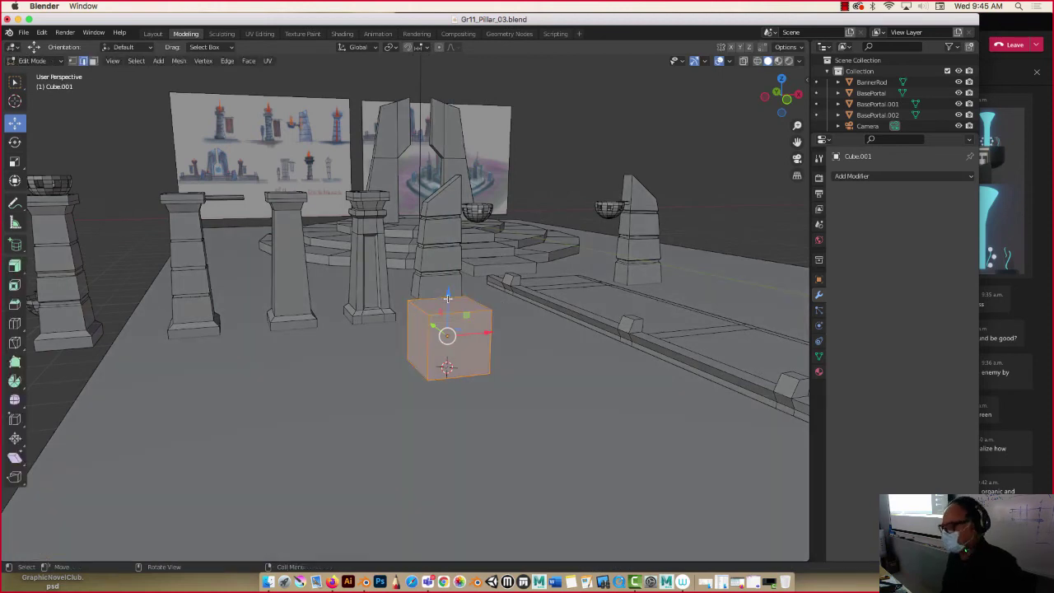
{"action": "left_click", "coordinate": [73, 61]}
{"action": "left_click", "coordinate": [412, 304]}
{"action": "left_click_drag", "start_coordinate": [418, 271], "coordinate": [418, 288]}
{"action": "middle_click_drag", "start_coordinate": [419, 288], "coordinate": [477, 384]}
{"action": "key", "text": "g"}
{"action": "key", "text": "x"}
{"action": "key", "text": "Escape"}
Step: Drag the cube's other corners down, sideways and along Y into a slanted rock shape
{"action": "left_click", "coordinate": [467, 377]}
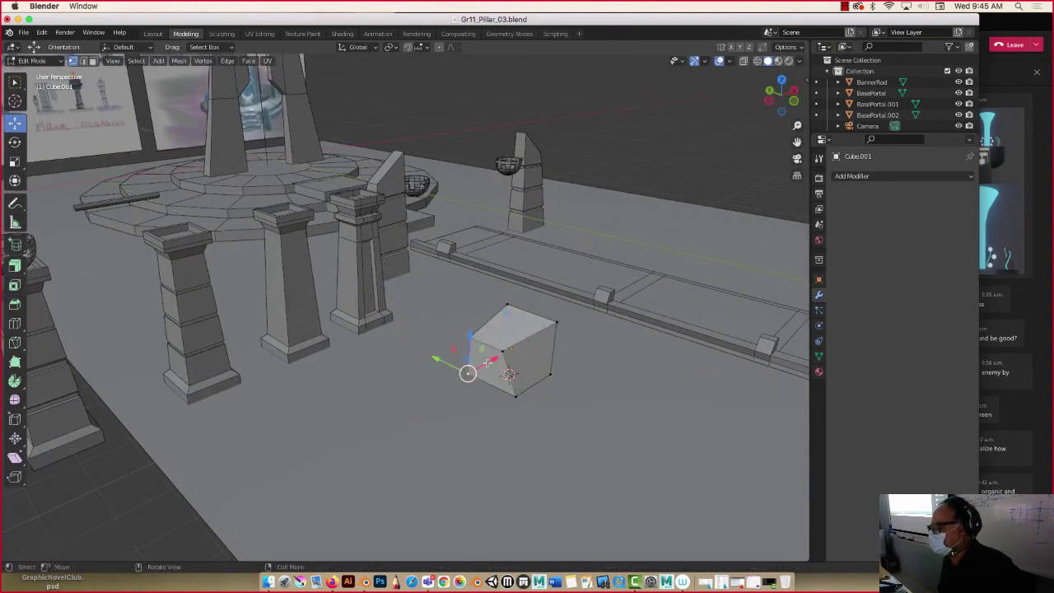
{"action": "left_click_drag", "start_coordinate": [466, 371], "coordinate": [447, 384]}
{"action": "middle_click_drag", "start_coordinate": [509, 374], "coordinate": [474, 368]}
{"action": "left_click", "coordinate": [343, 358]}
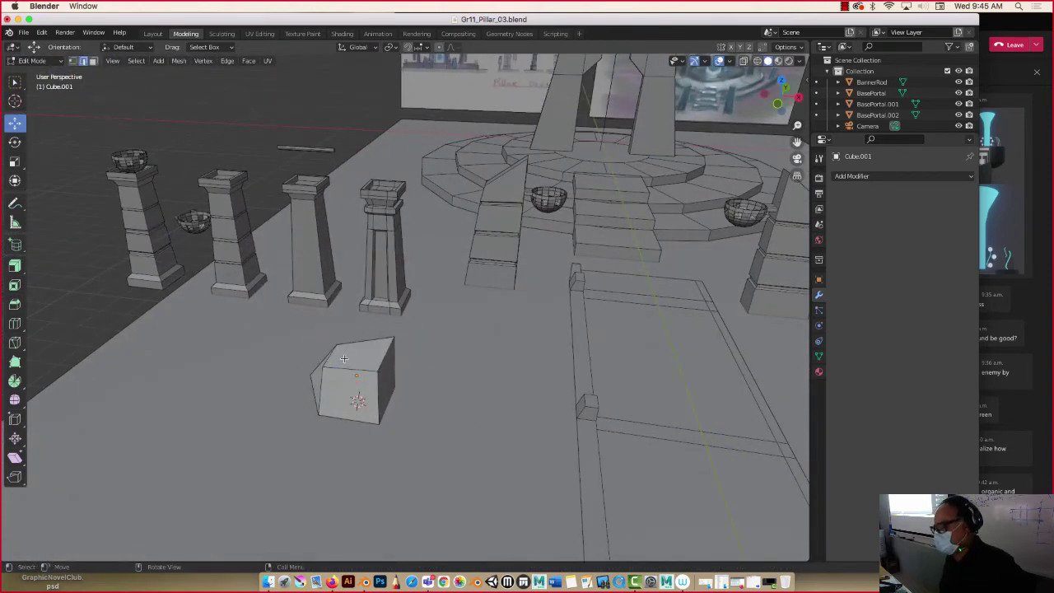
{"action": "left_click", "coordinate": [387, 403]}
{"action": "left_click_drag", "start_coordinate": [386, 403], "coordinate": [414, 414]}
{"action": "left_click", "coordinate": [368, 420]}
{"action": "middle_click_drag", "start_coordinate": [414, 413], "coordinate": [294, 334]}
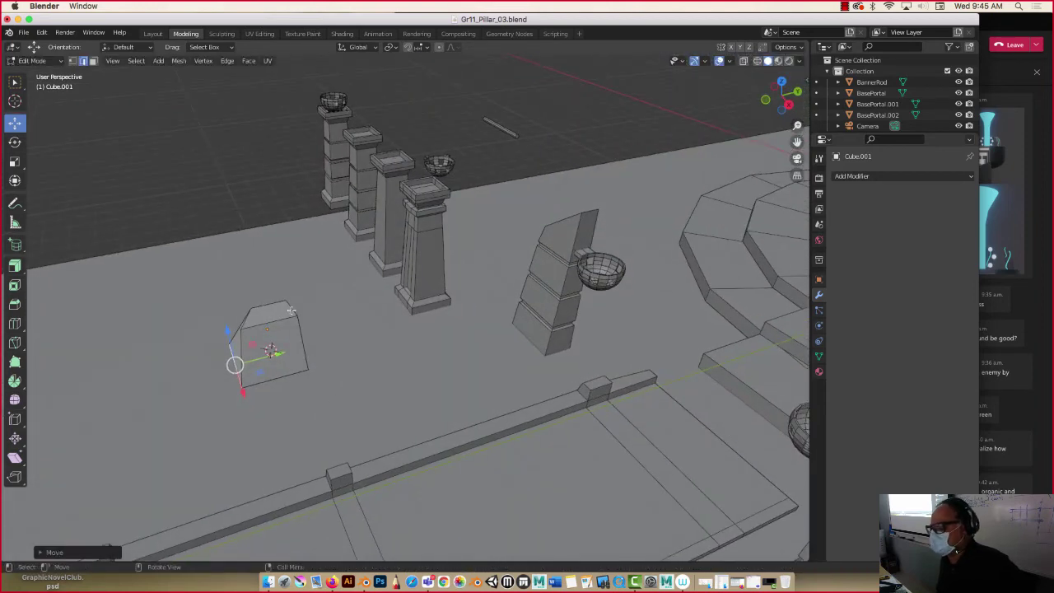
{"action": "left_click", "coordinate": [291, 310]}
{"action": "key", "text": "g"}
{"action": "key", "text": "y"}
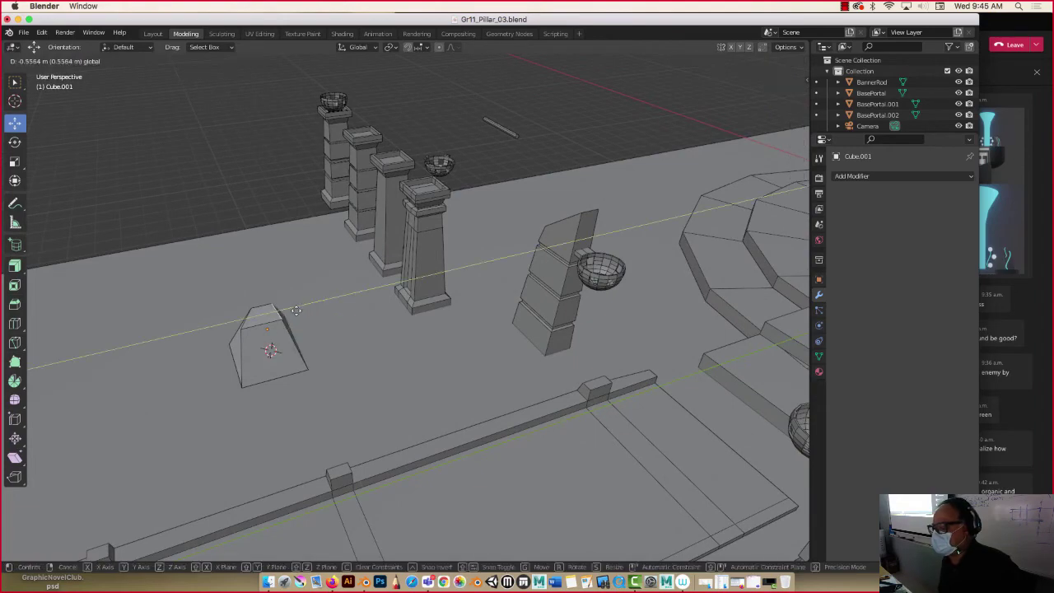
{"action": "left_click", "coordinate": [295, 309]}
{"action": "middle_click_drag", "start_coordinate": [295, 309], "coordinate": [421, 336]}
Step: Duplicate the boulder as Cube.002 and place it to the left along X
{"action": "key", "text": "Tab"}
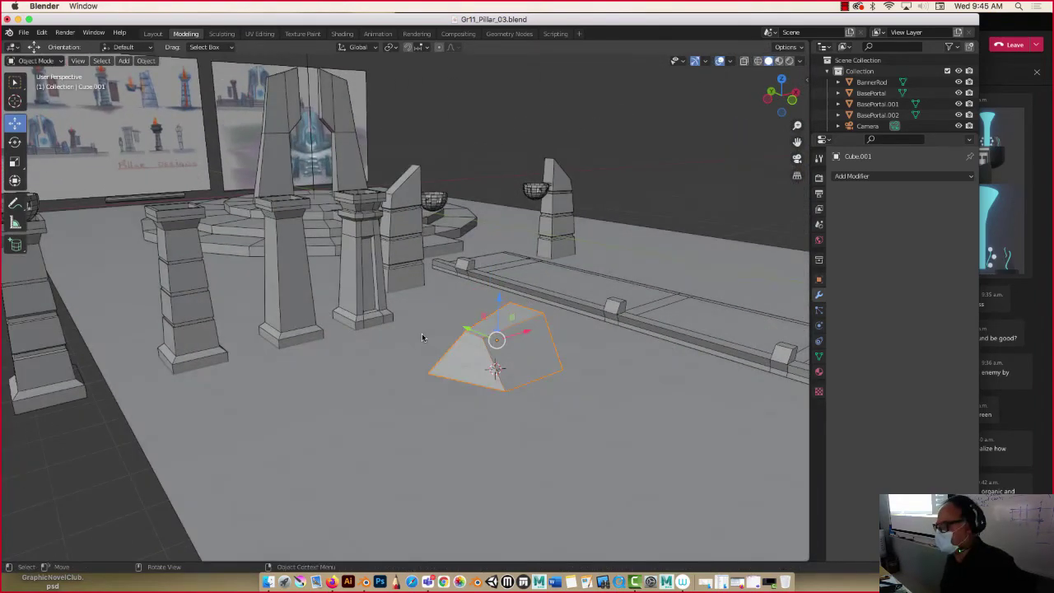
{"action": "key", "text": "shift+d"}
{"action": "key", "text": "x"}
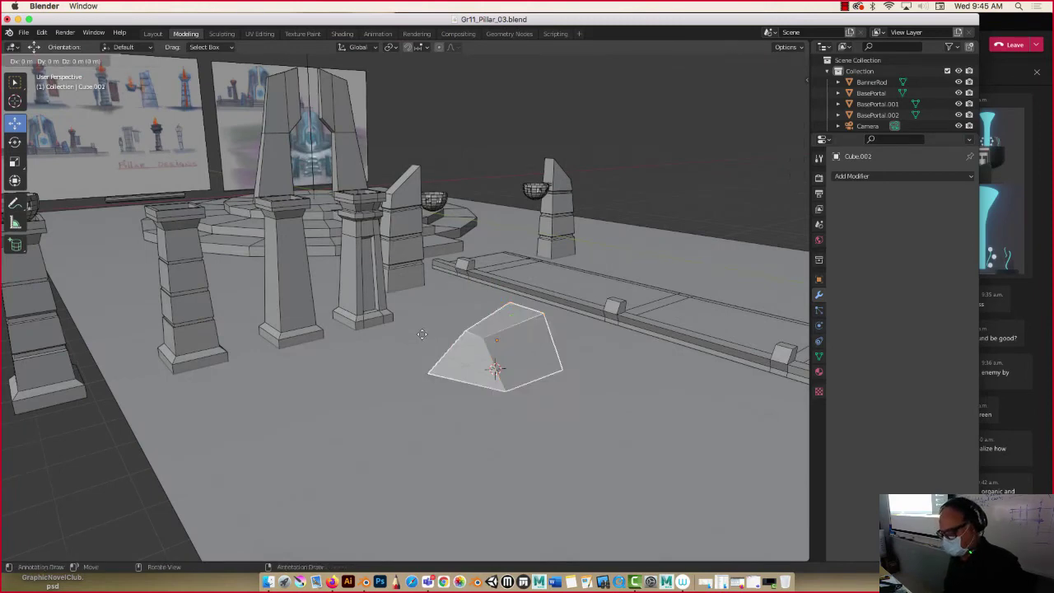
{"action": "left_click", "coordinate": [247, 354]}
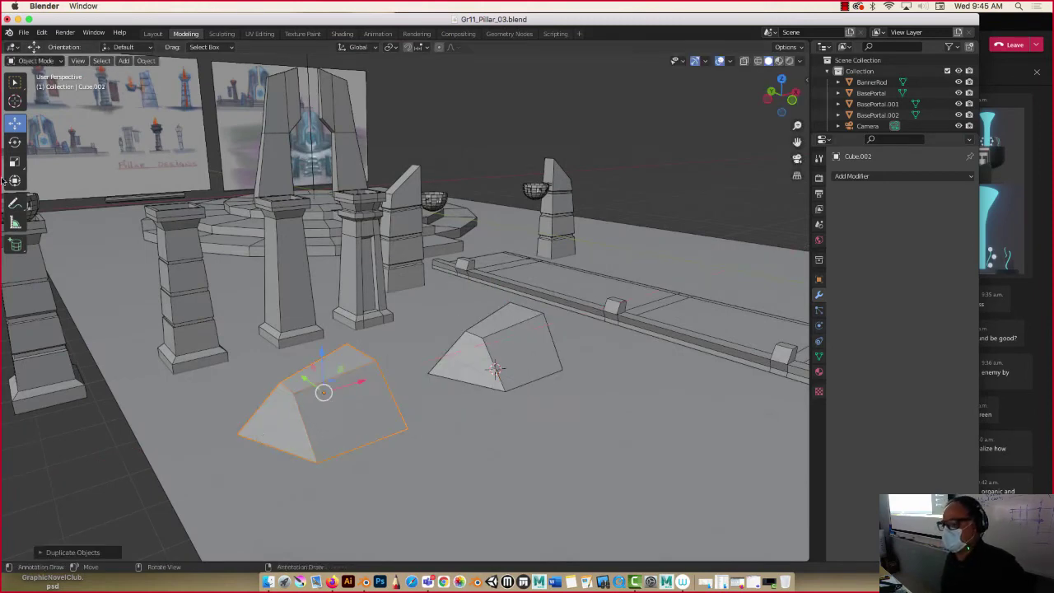
Step: Add vertical and horizontal loop cuts to Cube.002 and pull one corner vertex outward
{"action": "key", "text": "Tab"}
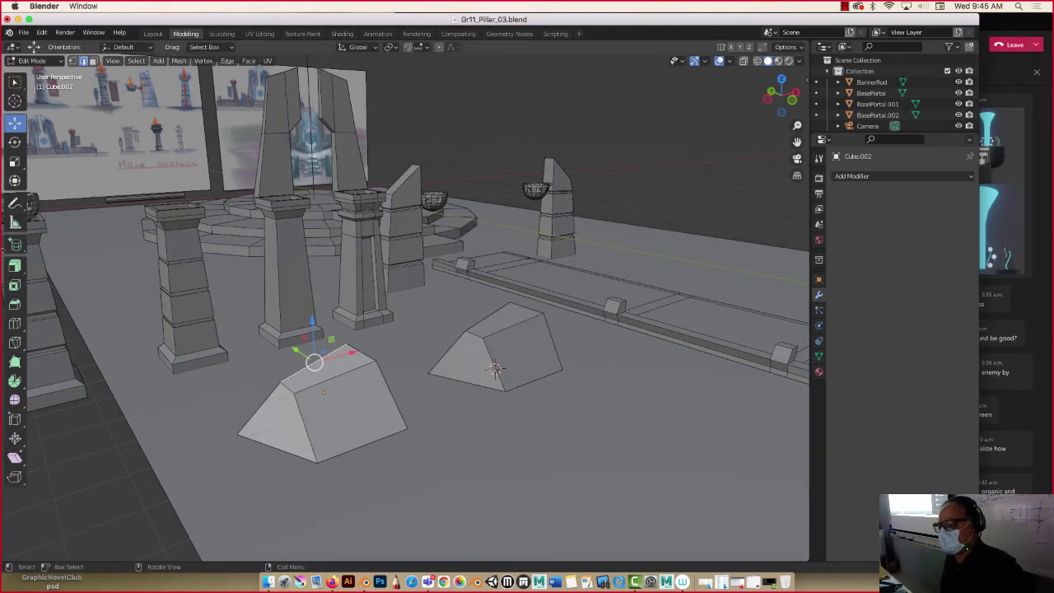
{"action": "left_click", "coordinate": [16, 323]}
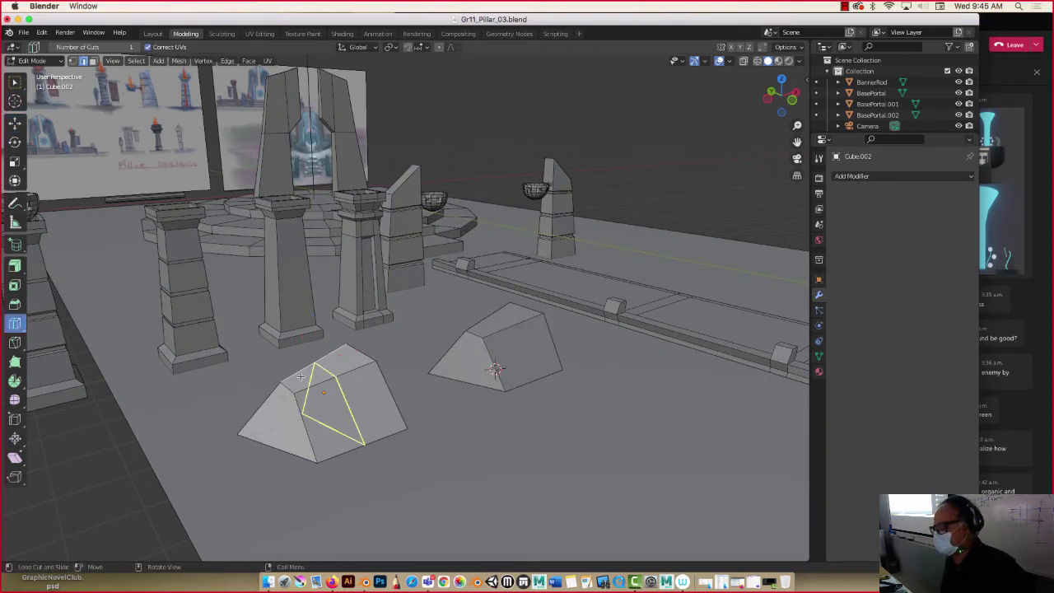
{"action": "left_click", "coordinate": [323, 380]}
{"action": "left_click", "coordinate": [313, 408]}
{"action": "left_click", "coordinate": [15, 102]}
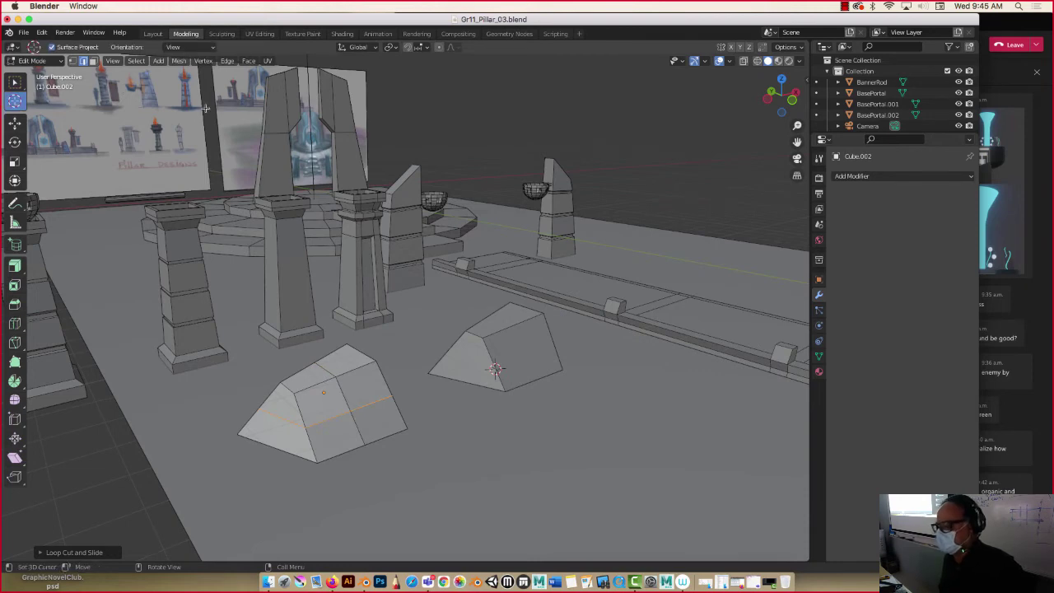
{"action": "left_click", "coordinate": [278, 417]}
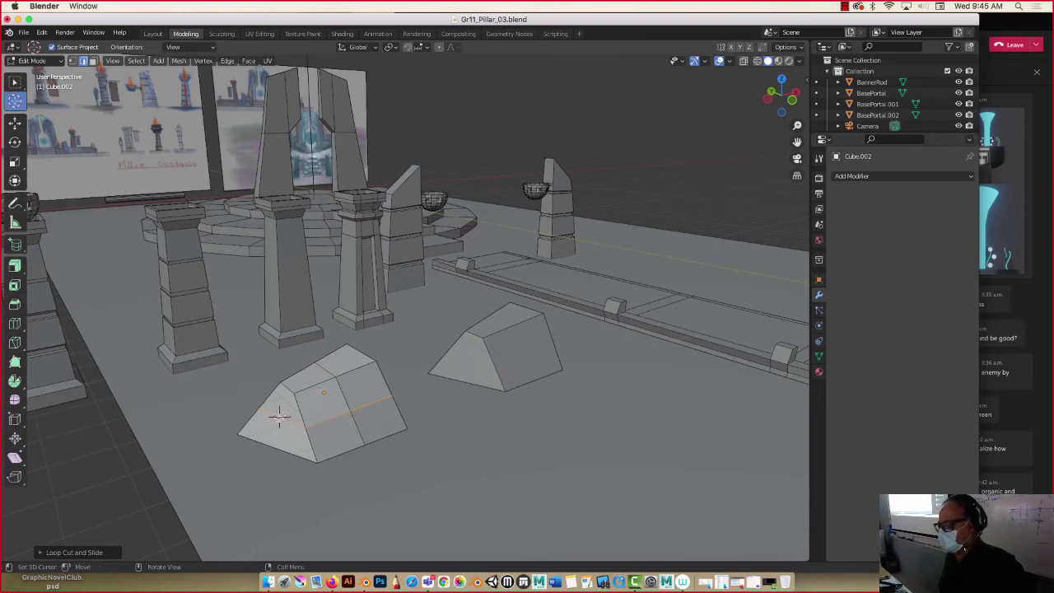
{"action": "left_click", "coordinate": [15, 123]}
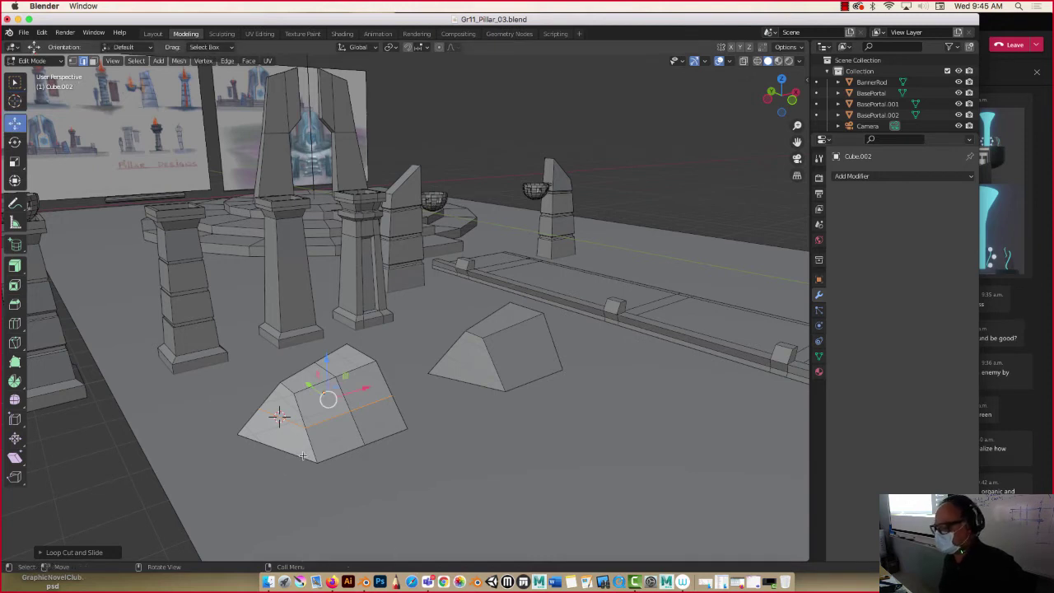
{"action": "left_click", "coordinate": [297, 423]}
{"action": "left_click_drag", "start_coordinate": [311, 406], "coordinate": [323, 419]}
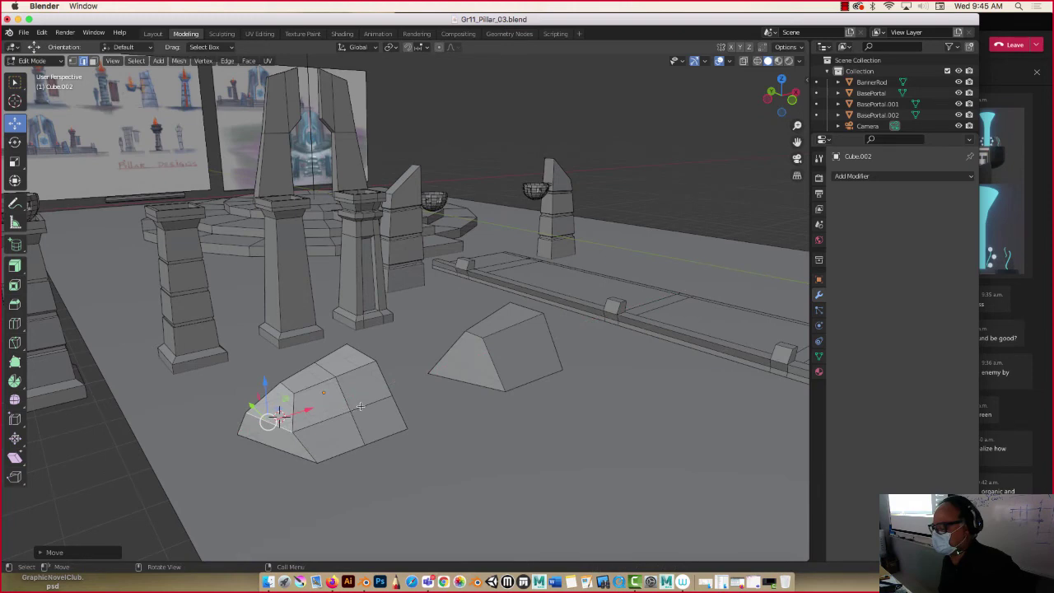
Step: Slide the selected boulder vertex along the Y axis
{"action": "key", "text": "g"}
{"action": "key", "text": "y"}
{"action": "left_click", "coordinate": [374, 401]}
{"action": "middle_click_drag", "start_coordinate": [375, 401], "coordinate": [299, 401]}
Step: Nudge an edge on the boulder's right side outward
{"action": "left_click", "coordinate": [264, 391]}
{"action": "key", "text": "g"}
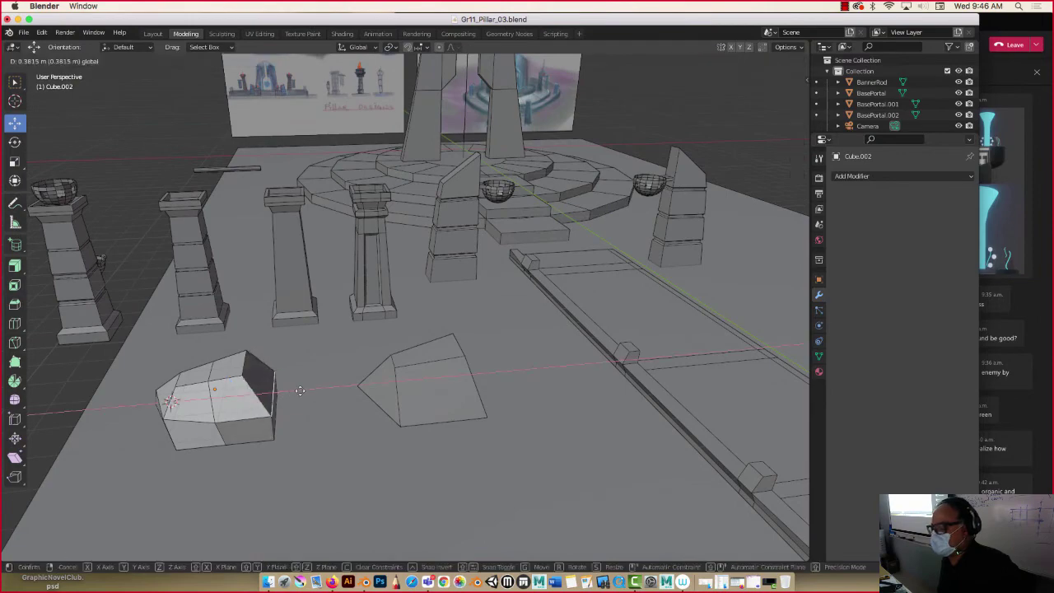
{"action": "left_click", "coordinate": [299, 406]}
{"action": "middle_click_drag", "start_coordinate": [299, 407], "coordinate": [346, 386]}
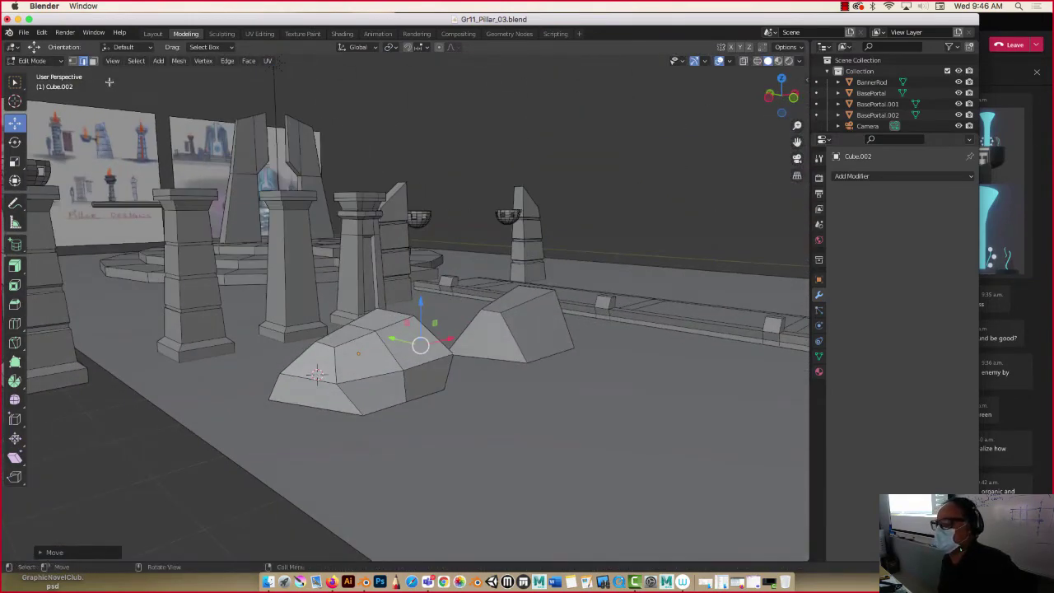
{"action": "middle_click_drag", "start_coordinate": [344, 327], "coordinate": [476, 422]}
Step: Slide the boulder's selected vertices along Y twice to make it lopsided
{"action": "key", "text": "g"}
{"action": "key", "text": "y"}
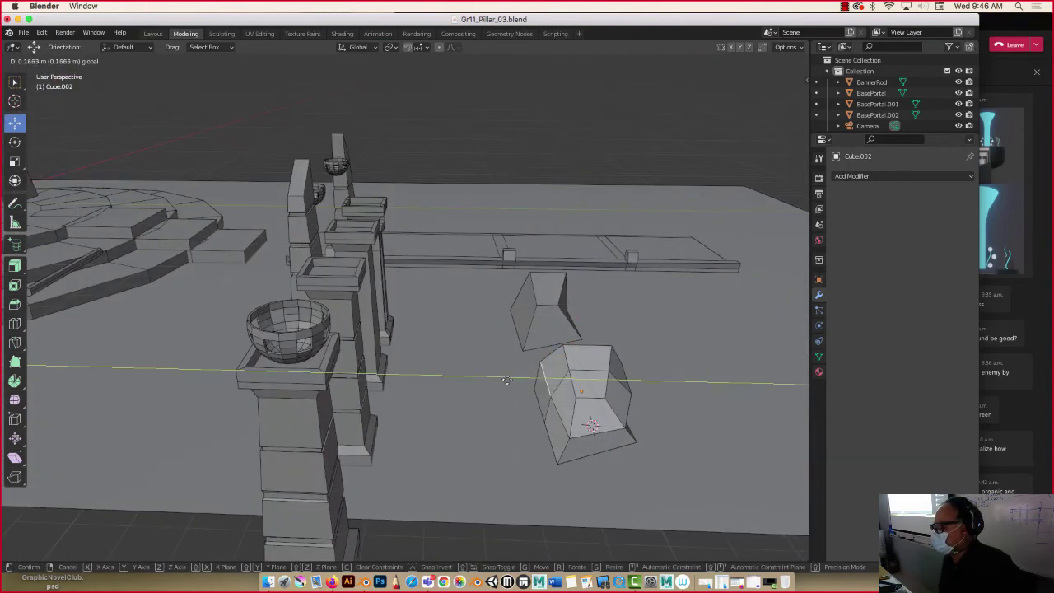
{"action": "left_click", "coordinate": [525, 402]}
{"action": "middle_click_drag", "start_coordinate": [525, 403], "coordinate": [552, 370]}
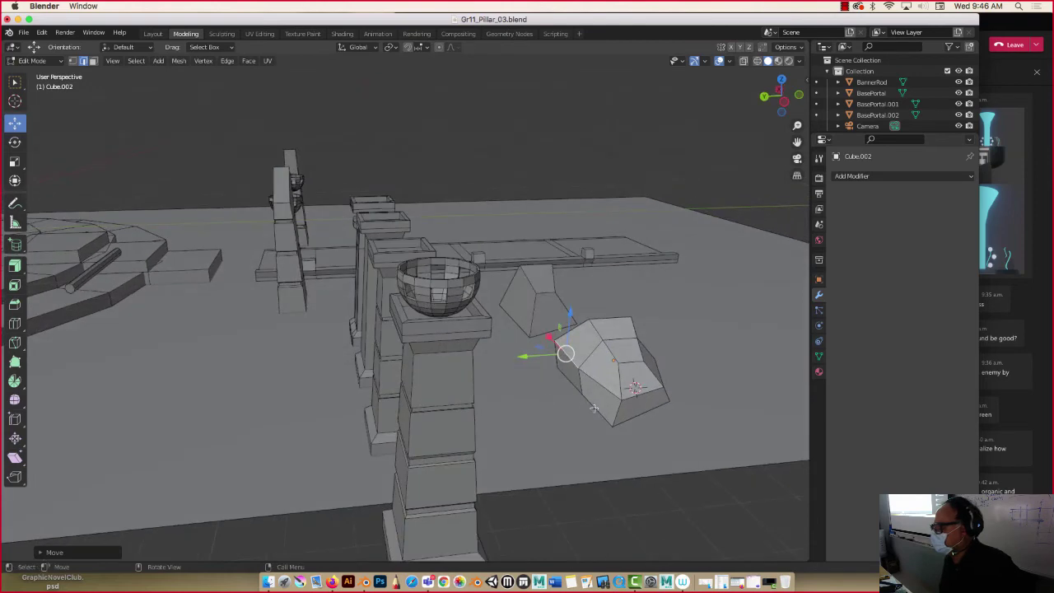
{"action": "key", "text": "g"}
{"action": "key", "text": "y"}
{"action": "left_click", "coordinate": [549, 416]}
{"action": "middle_click_drag", "start_coordinate": [549, 415], "coordinate": [319, 409]}
Step: Pull the boulder's right, lower-right and lower-left edges outward with the gizmo
{"action": "left_click", "coordinate": [253, 403]}
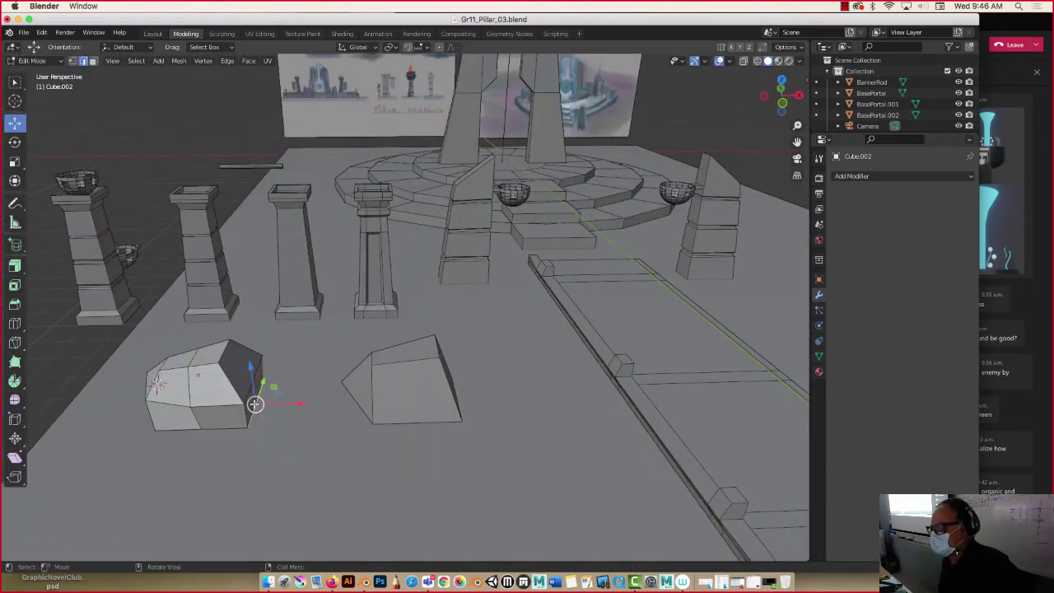
{"action": "mouse_move", "coordinate": [255, 403]}
{"action": "left_mouse_down"}
{"action": "mouse_move", "coordinate": [291, 406]}
{"action": "mouse_move", "coordinate": [272, 403]}
{"action": "left_mouse_up"}
{"action": "middle_click_drag", "start_coordinate": [237, 427], "coordinate": [307, 422]}
{"action": "left_click", "coordinate": [445, 445]}
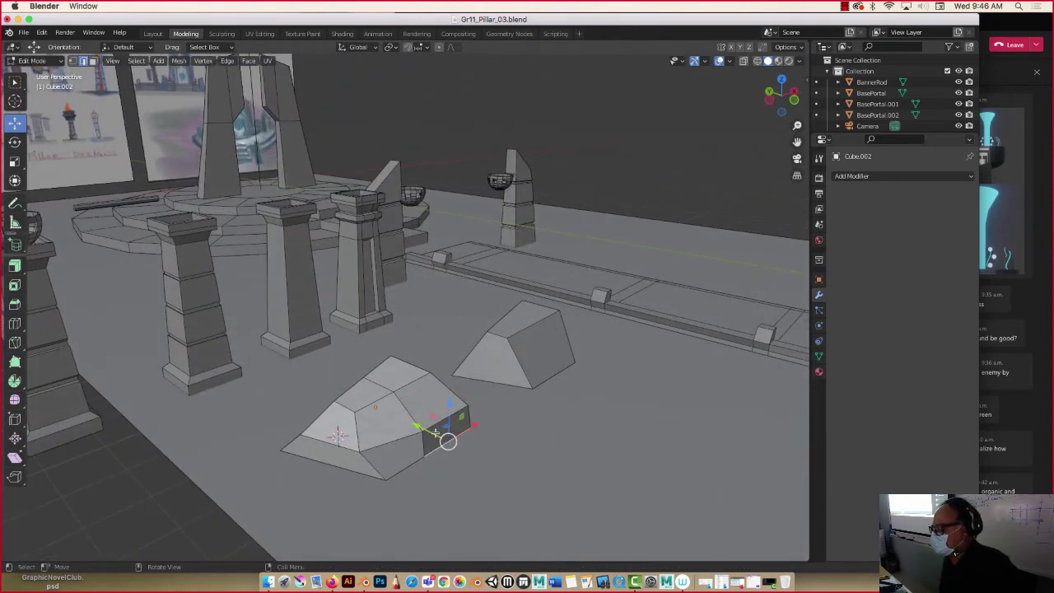
{"action": "left_click_drag", "start_coordinate": [435, 433], "coordinate": [440, 435]}
{"action": "left_click", "coordinate": [352, 469]}
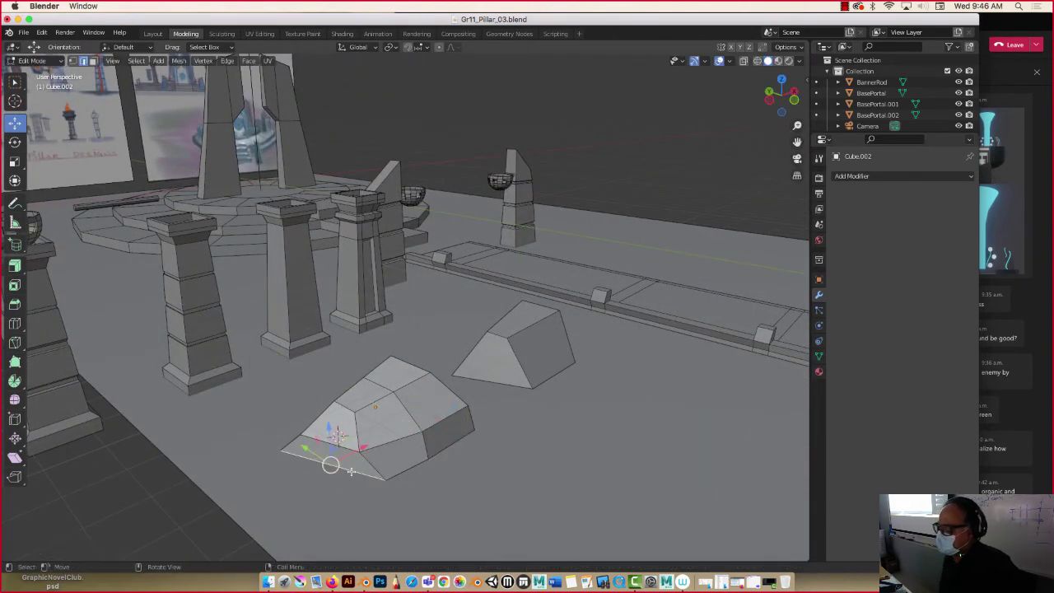
{"action": "left_click_drag", "start_coordinate": [350, 455], "coordinate": [342, 455]}
{"action": "middle_click_drag", "start_coordinate": [242, 437], "coordinate": [244, 387]}
Step: Back in Object Mode, duplicate the faceted boulder along X to its left, undoing an extra copy
{"action": "key", "text": "Tab"}
{"action": "scroll", "coordinate": [246, 385], "scroll_direction": "down", "scroll_amount": 5}
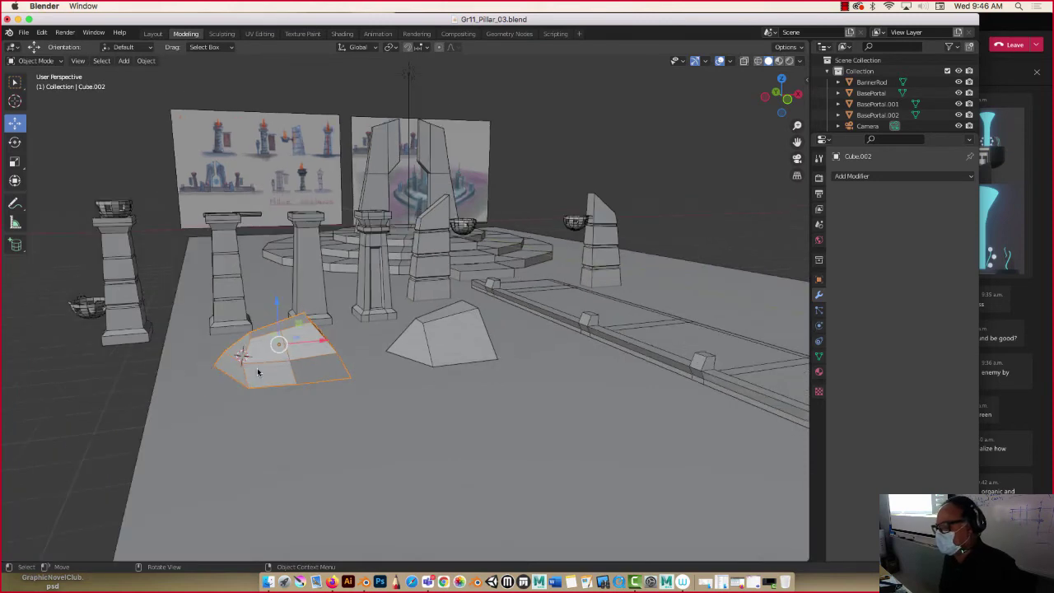
{"action": "key", "text": "shift+d"}
{"action": "key", "text": "x"}
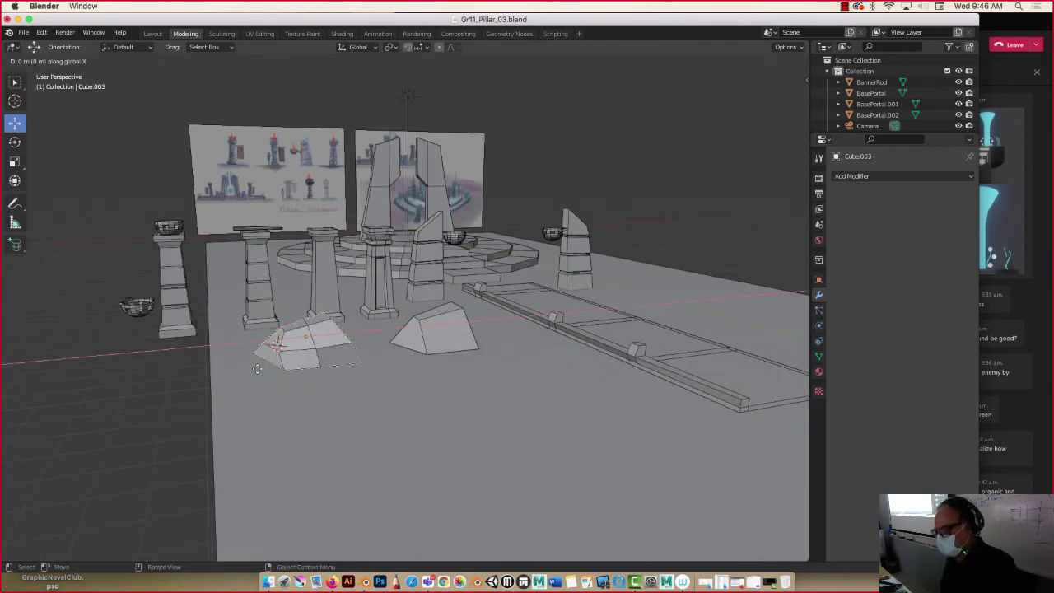
{"action": "left_click", "coordinate": [97, 384]}
{"action": "middle_click_drag", "start_coordinate": [100, 407], "coordinate": [518, 306]}
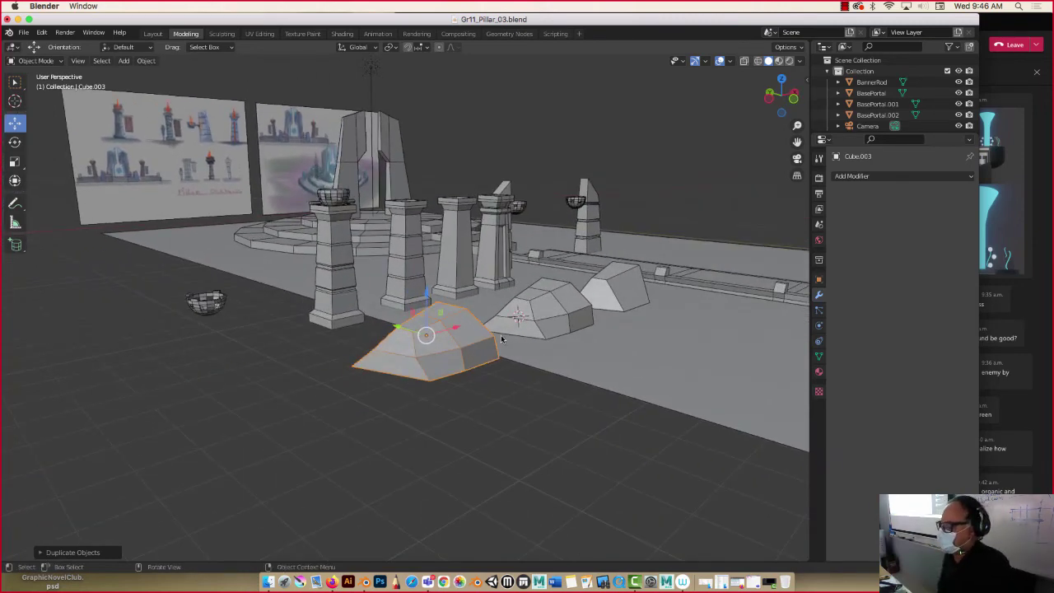
{"action": "key", "text": "shift+d"}
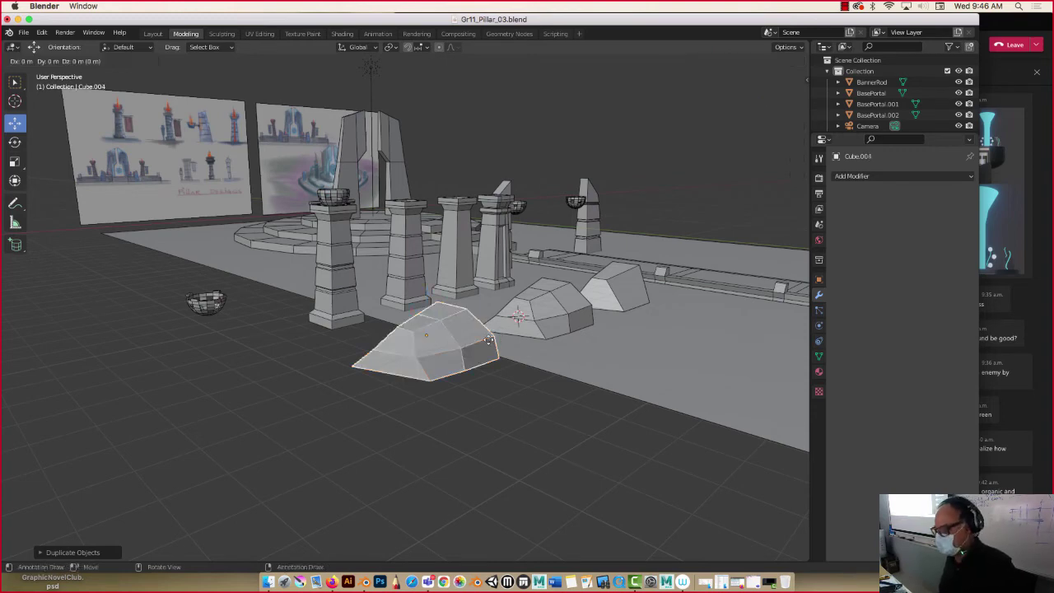
{"action": "key", "text": "y"}
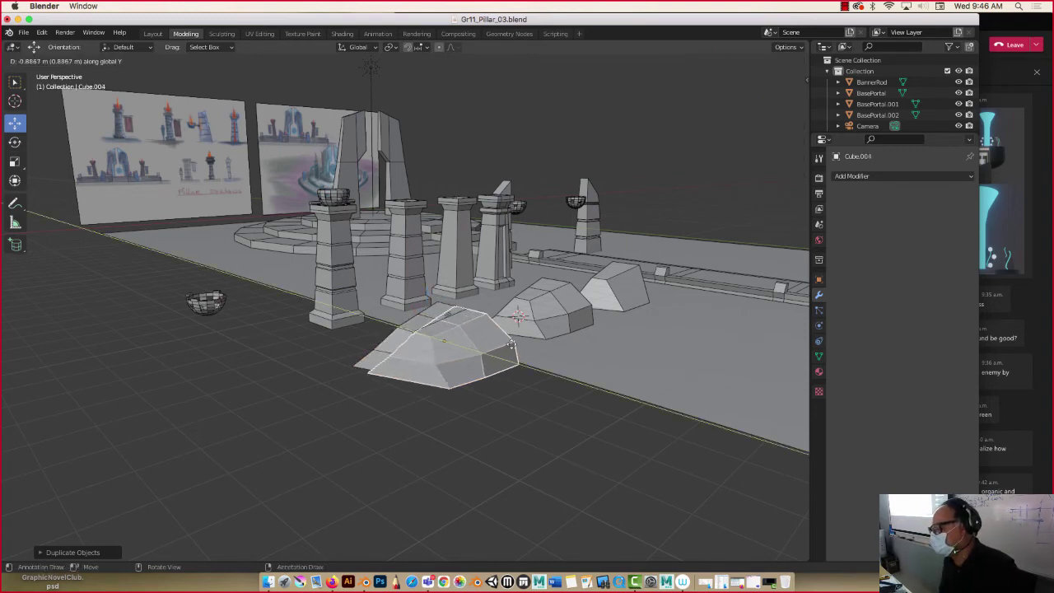
{"action": "left_click", "coordinate": [511, 345]}
{"action": "key", "text": "ctrl+z"}
{"action": "middle_click_drag", "start_coordinate": [414, 332], "coordinate": [396, 344]}
Step: In face select mode, raise the copied rock's top face upward
{"action": "key", "text": "Tab"}
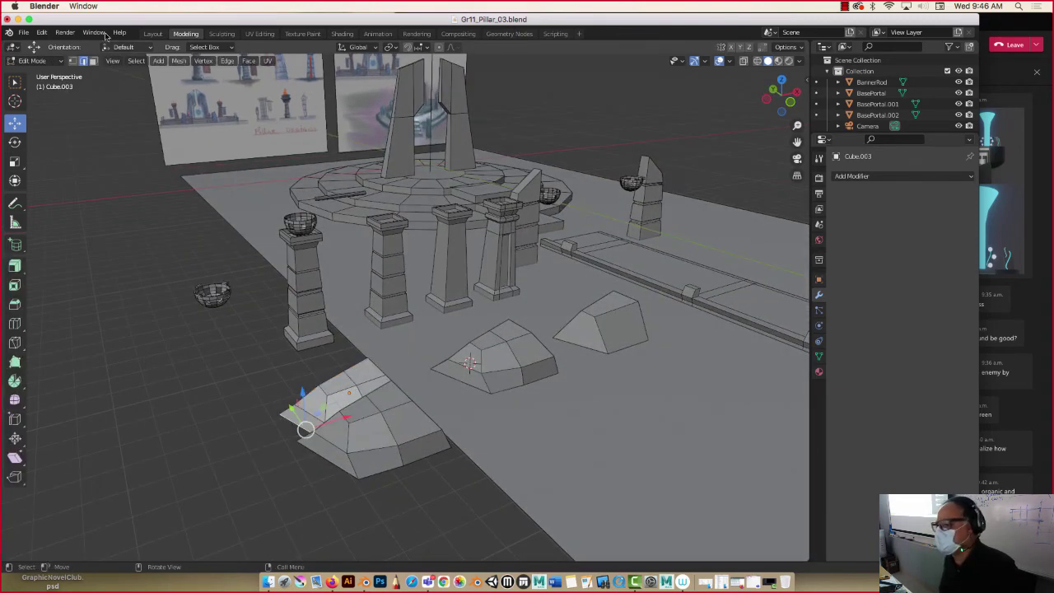
{"action": "key", "text": "3"}
{"action": "left_click", "coordinate": [355, 371]}
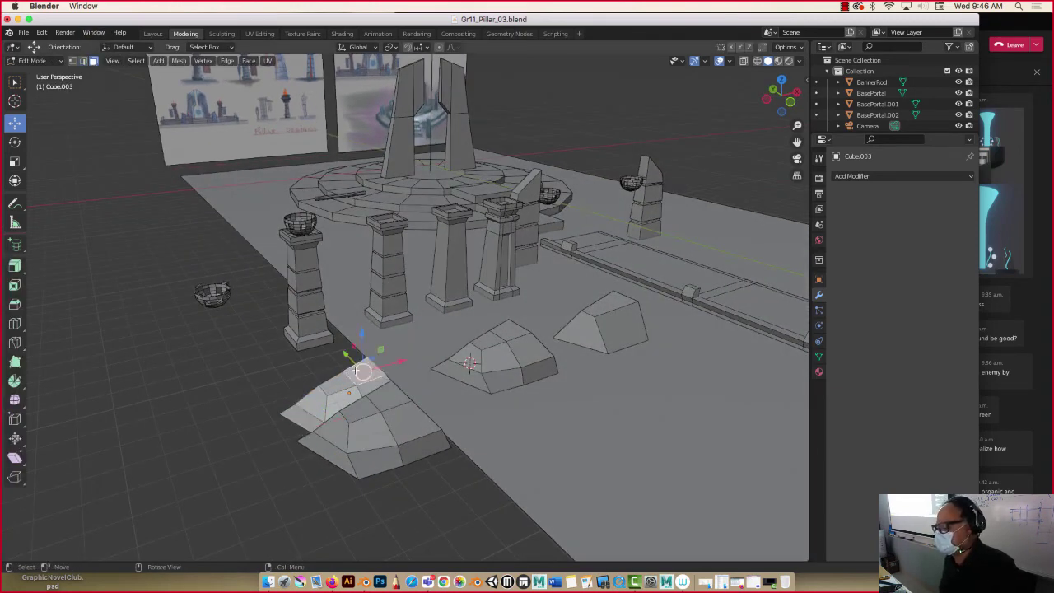
{"action": "left_click_drag", "start_coordinate": [359, 345], "coordinate": [358, 303]}
{"action": "middle_click_drag", "start_coordinate": [358, 303], "coordinate": [265, 346]}
Step: Move a side face of the rock along X and tilt it
{"action": "left_click", "coordinate": [235, 340]}
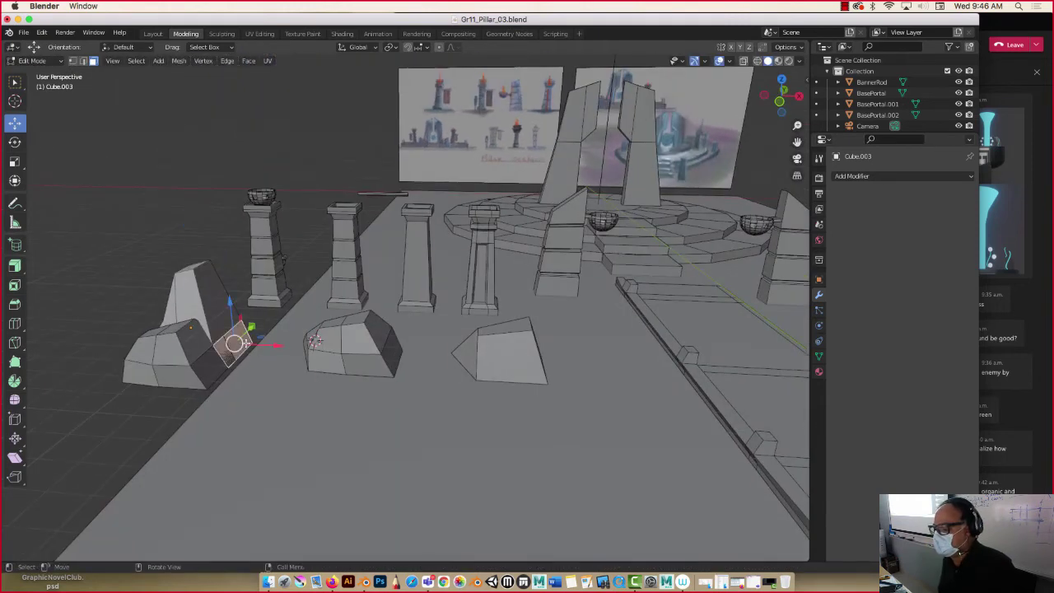
{"action": "key", "text": "g"}
{"action": "key", "text": "x"}
{"action": "left_click", "coordinate": [269, 342]}
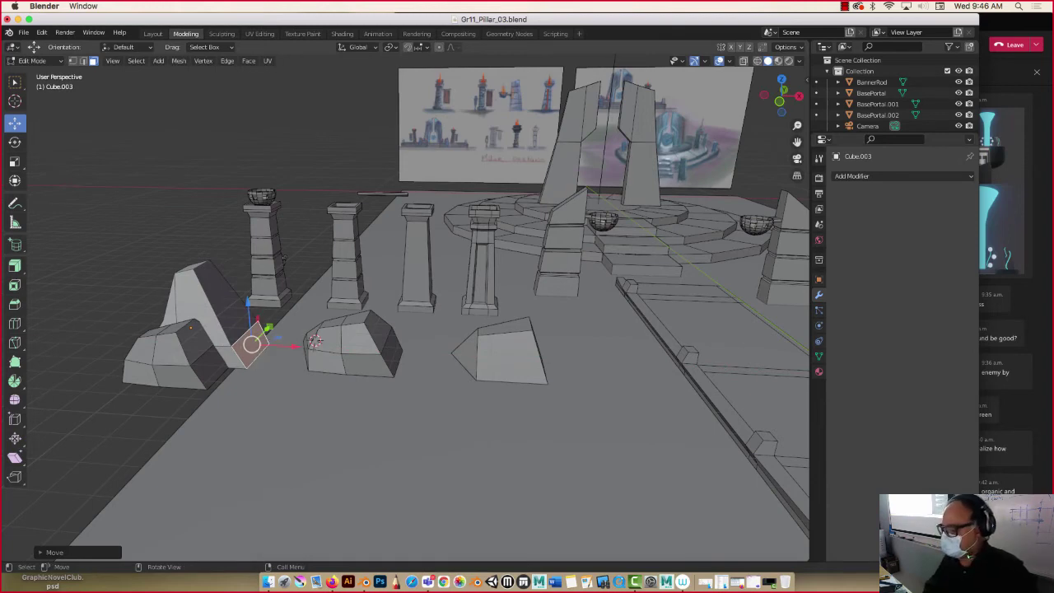
{"action": "key", "text": "r"}
{"action": "left_click", "coordinate": [272, 313]}
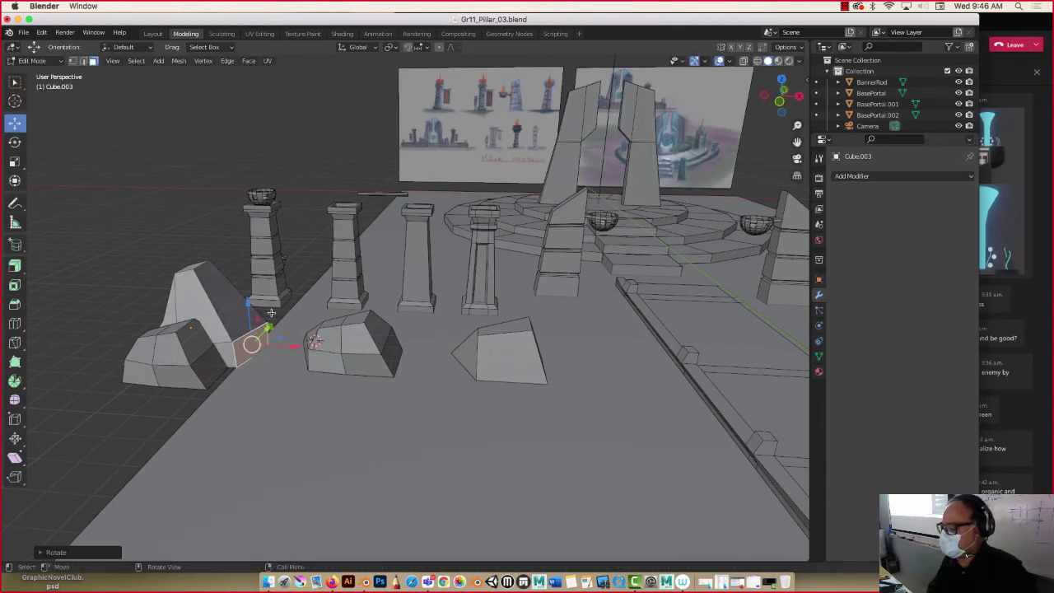
{"action": "middle_click_drag", "start_coordinate": [272, 313], "coordinate": [247, 348]}
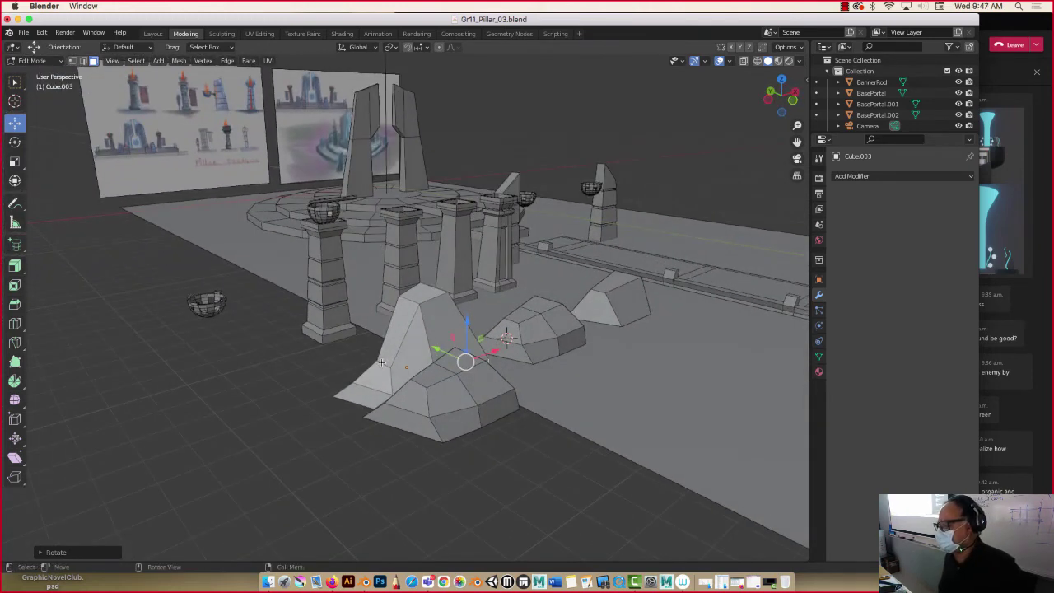
Step: Add an edge loop around the tall rock, push its vertices along X, and exit Edit Mode
{"action": "key", "text": "2"}
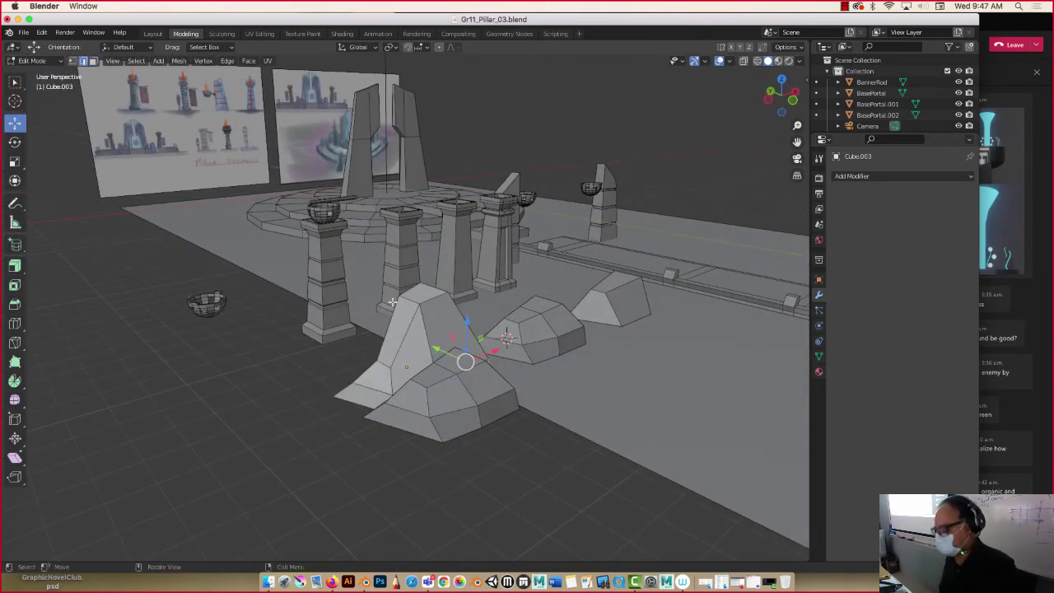
{"action": "left_click", "coordinate": [408, 295]}
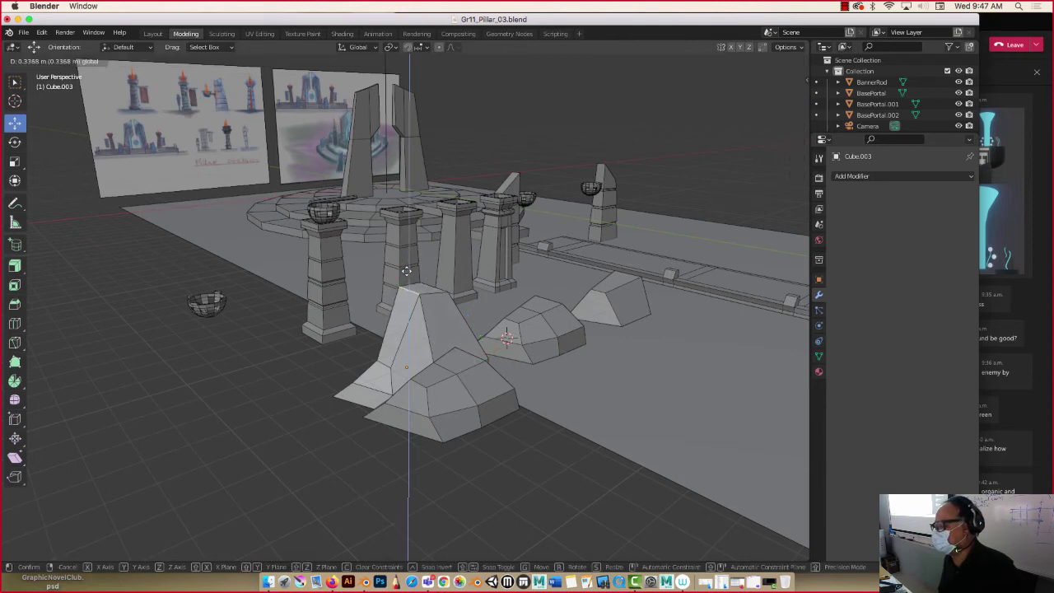
{"action": "left_click", "coordinate": [15, 322]}
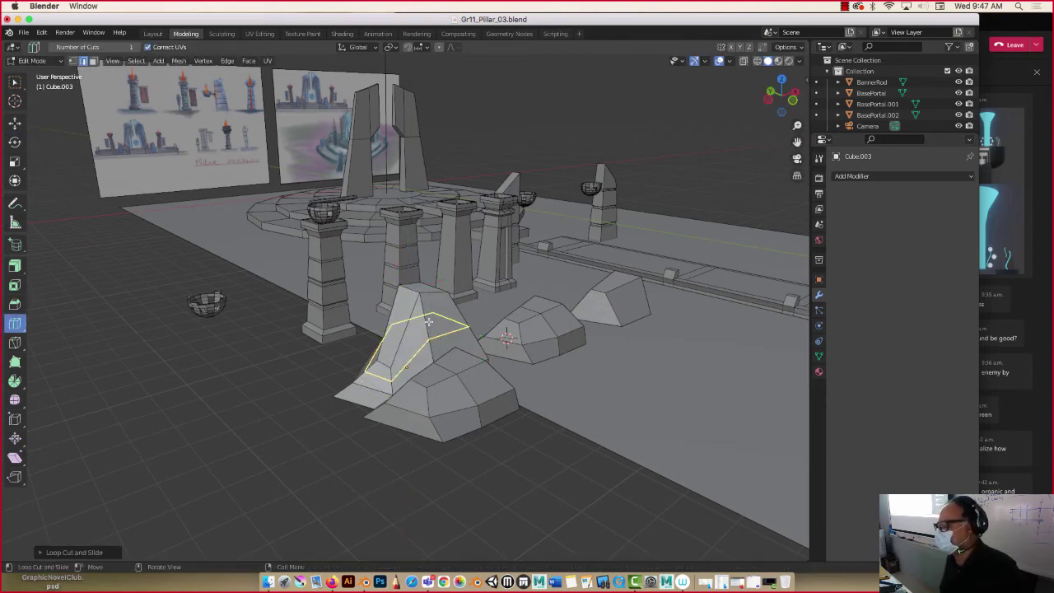
{"action": "left_click", "coordinate": [396, 314]}
{"action": "left_click", "coordinate": [14, 123]}
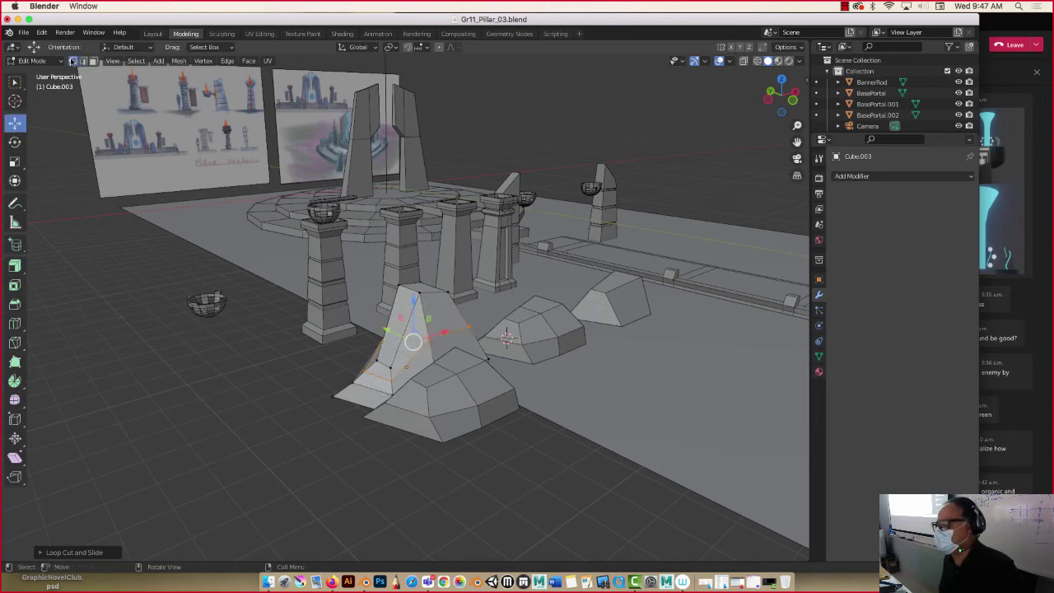
{"action": "middle_click_drag", "start_coordinate": [252, 294], "coordinate": [205, 299]}
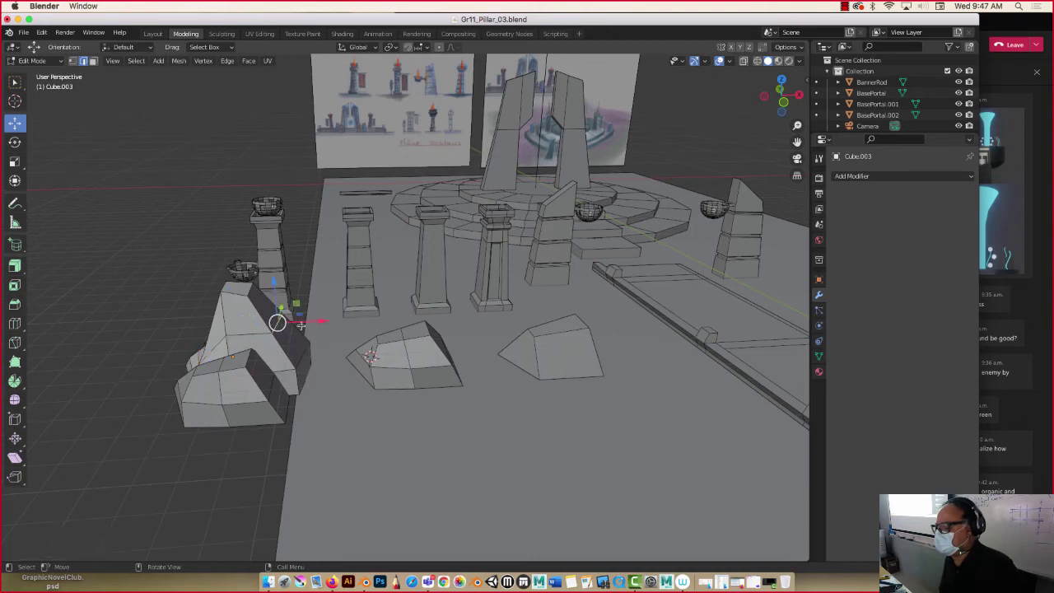
{"action": "left_click_drag", "start_coordinate": [301, 325], "coordinate": [316, 323]}
{"action": "middle_click_drag", "start_coordinate": [317, 323], "coordinate": [289, 316]}
{"action": "key", "text": "Tab"}
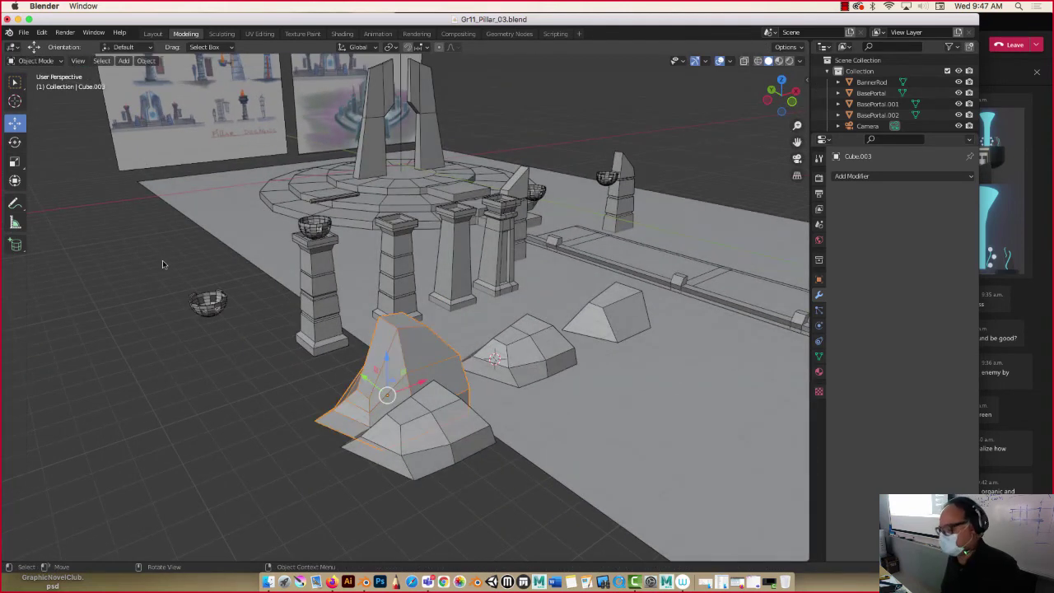
Step: Rotate the low front rock Cube.004 and move it along Y
{"action": "left_click", "coordinate": [482, 434]}
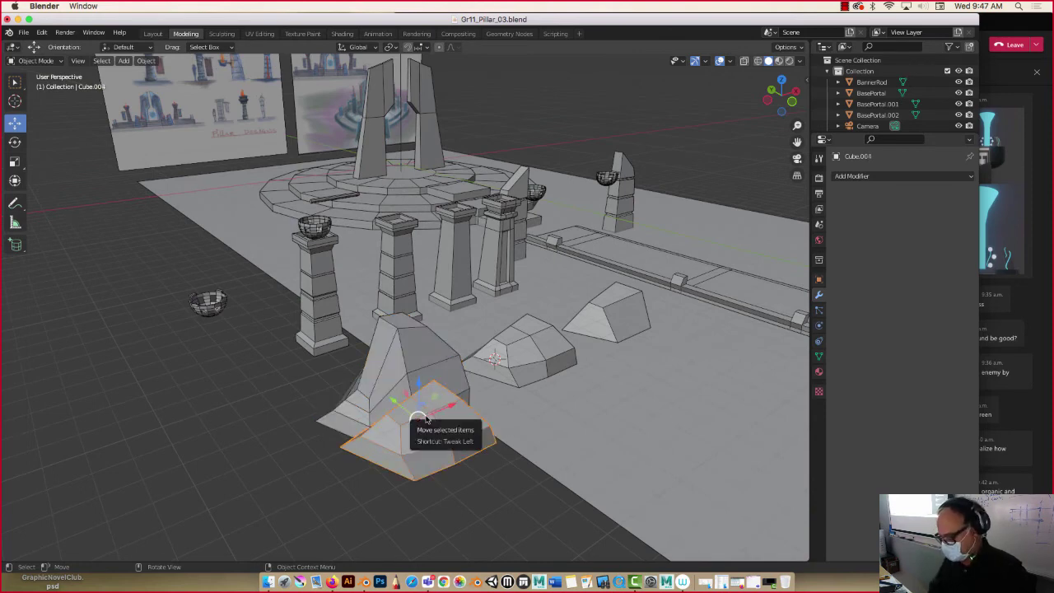
{"action": "key", "text": "r"}
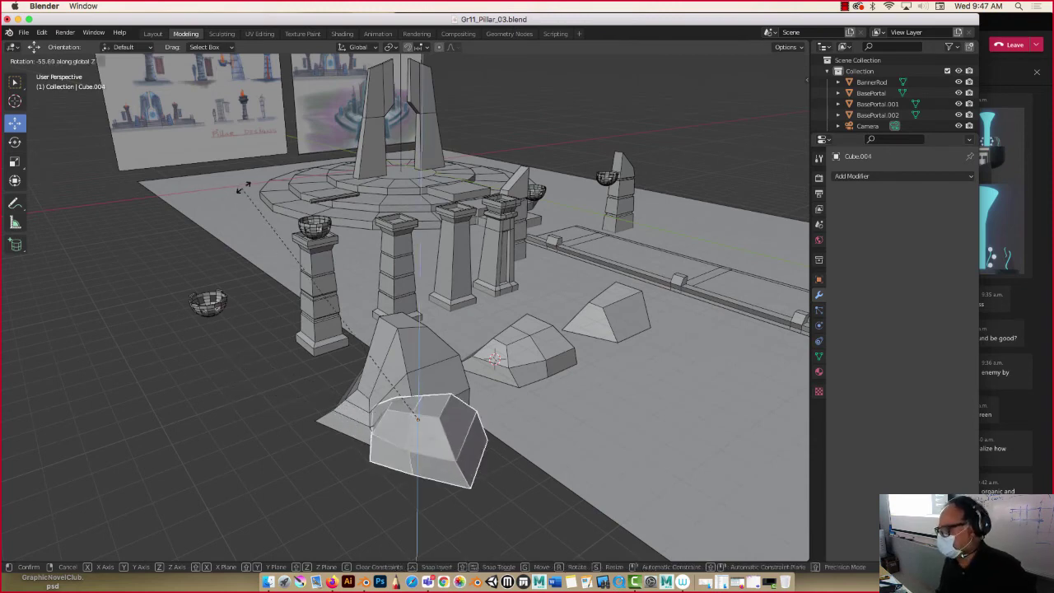
{"action": "left_click", "coordinate": [303, 182]}
{"action": "middle_click_drag", "start_coordinate": [332, 465], "coordinate": [313, 453]}
{"action": "key", "text": "g"}
{"action": "key", "text": "y"}
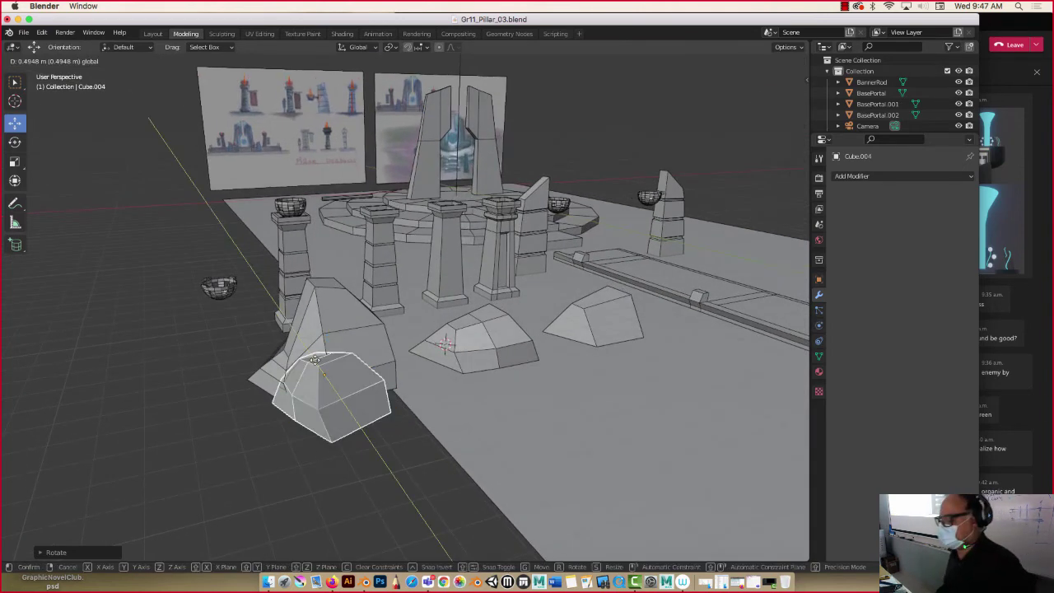
{"action": "left_click", "coordinate": [310, 356]}
{"action": "middle_click_drag", "start_coordinate": [310, 356], "coordinate": [311, 395]}
Step: Duplicate the low rock to the left and scale the copy to half size (S .5)
{"action": "key", "text": "shift+d"}
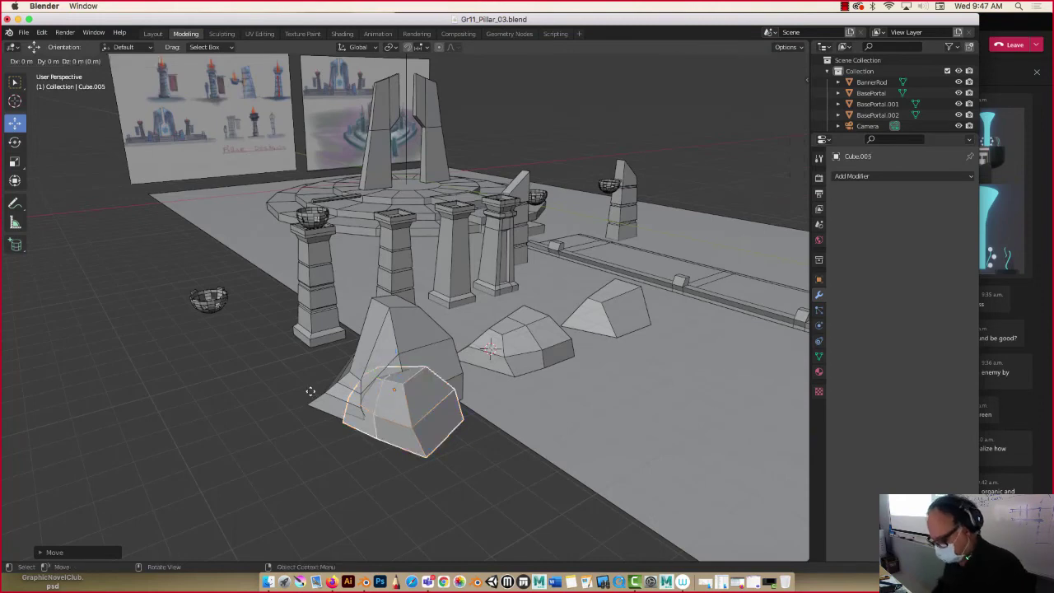
{"action": "left_click", "coordinate": [263, 404]}
{"action": "middle_click_drag", "start_coordinate": [264, 404], "coordinate": [270, 440]}
{"action": "type", "text": "s.5"}
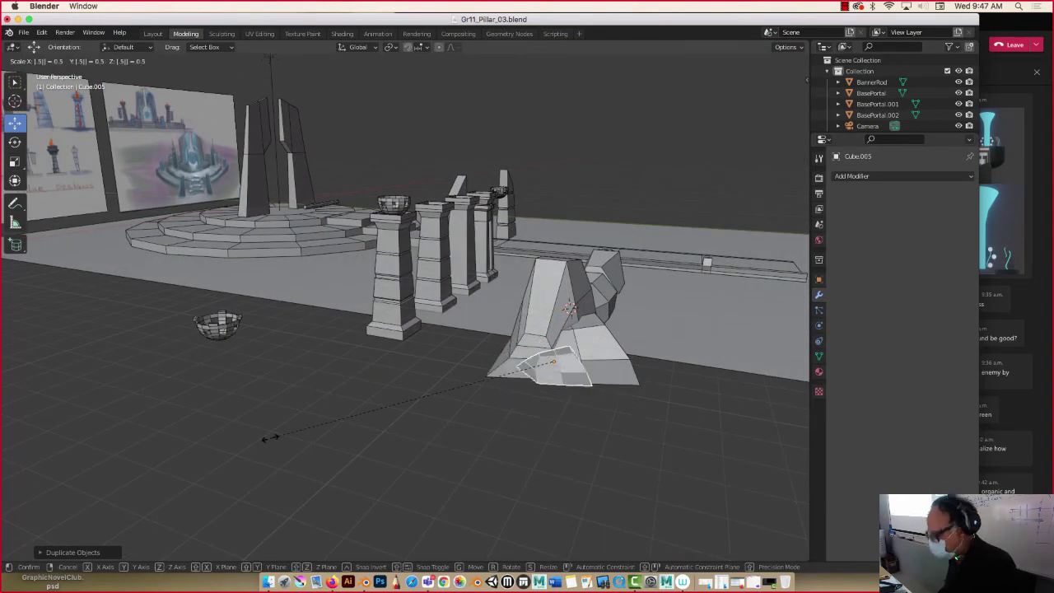
{"action": "key", "text": "Return"}
{"action": "middle_click_drag", "start_coordinate": [515, 400], "coordinate": [376, 403]}
Step: Move the small rock Cube.005 left, rotate it about Z to roughly 83°, then deselect
{"action": "key", "text": "g"}
{"action": "left_click", "coordinate": [260, 417]}
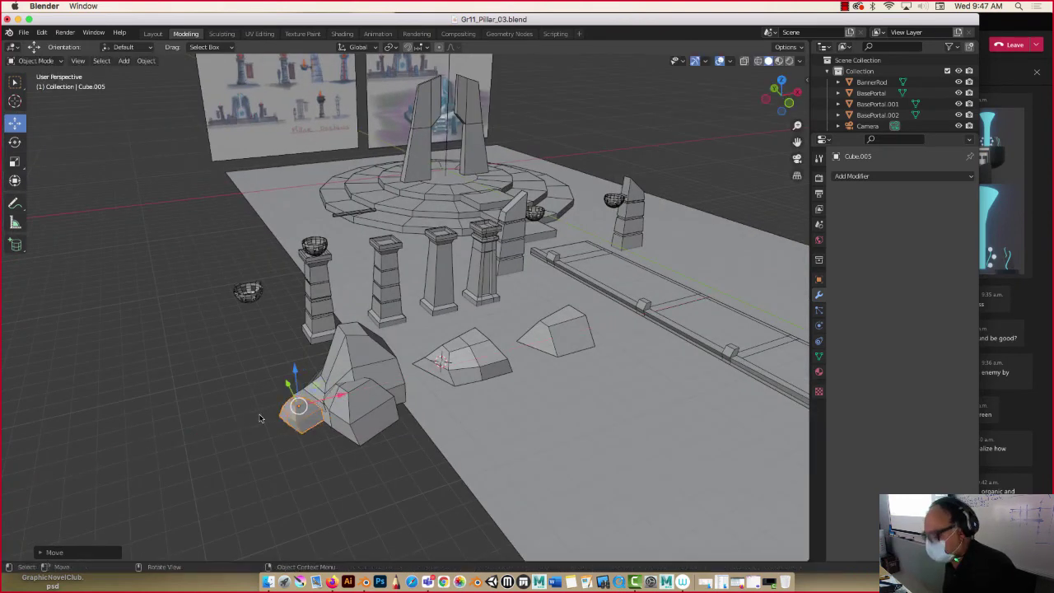
{"action": "key", "text": "r"}
{"action": "key", "text": "z"}
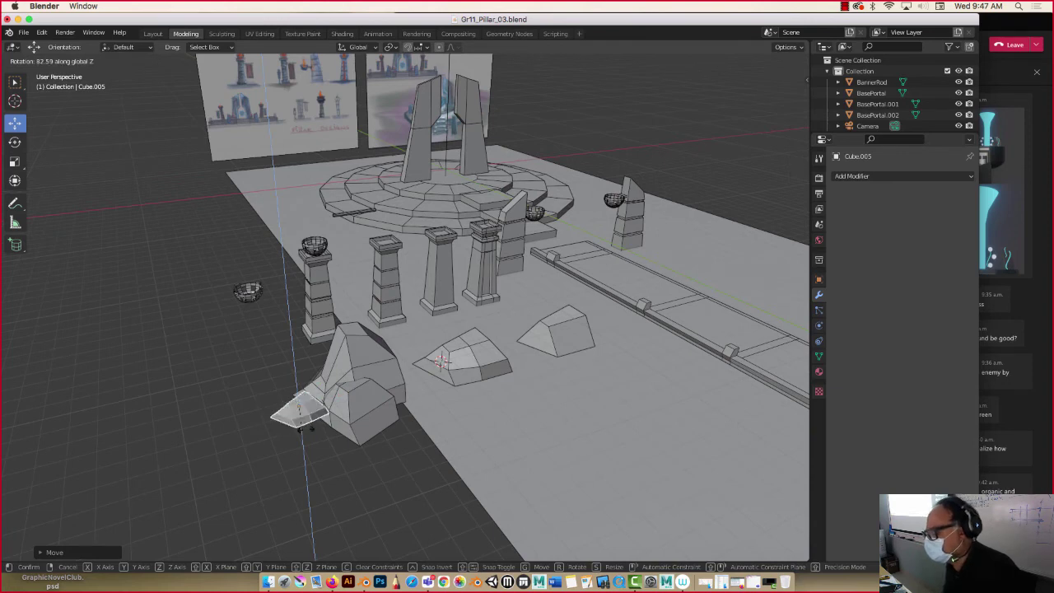
{"action": "left_click", "coordinate": [315, 432]}
{"action": "middle_click_drag", "start_coordinate": [224, 435], "coordinate": [219, 419]}
{"action": "key", "text": "r"}
{"action": "key", "text": "z"}
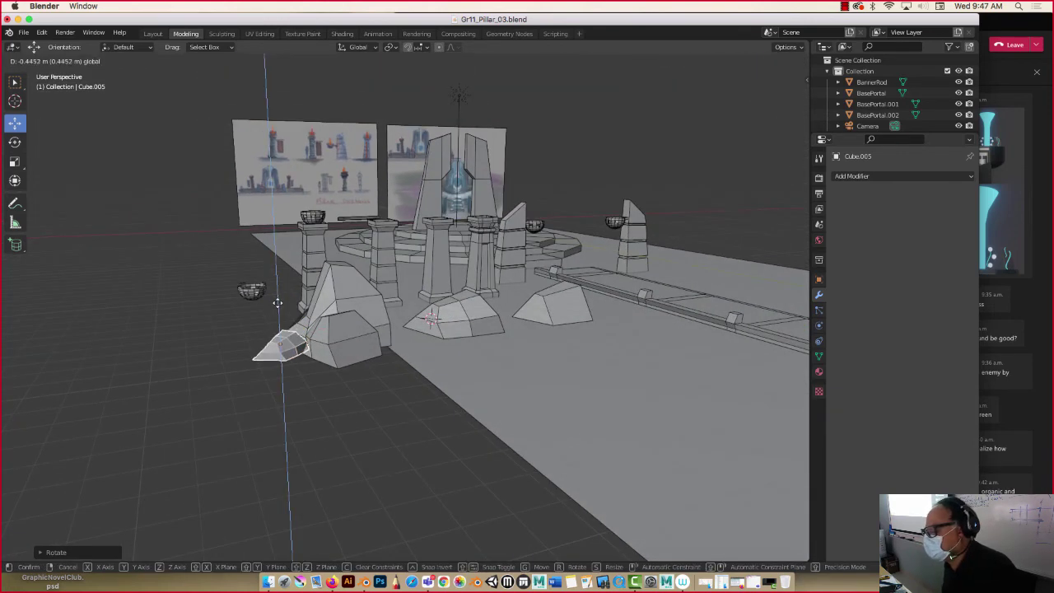
{"action": "left_click", "coordinate": [277, 298]}
{"action": "left_click", "coordinate": [221, 345]}
{"action": "middle_click_drag", "start_coordinate": [223, 347], "coordinate": [252, 343]}
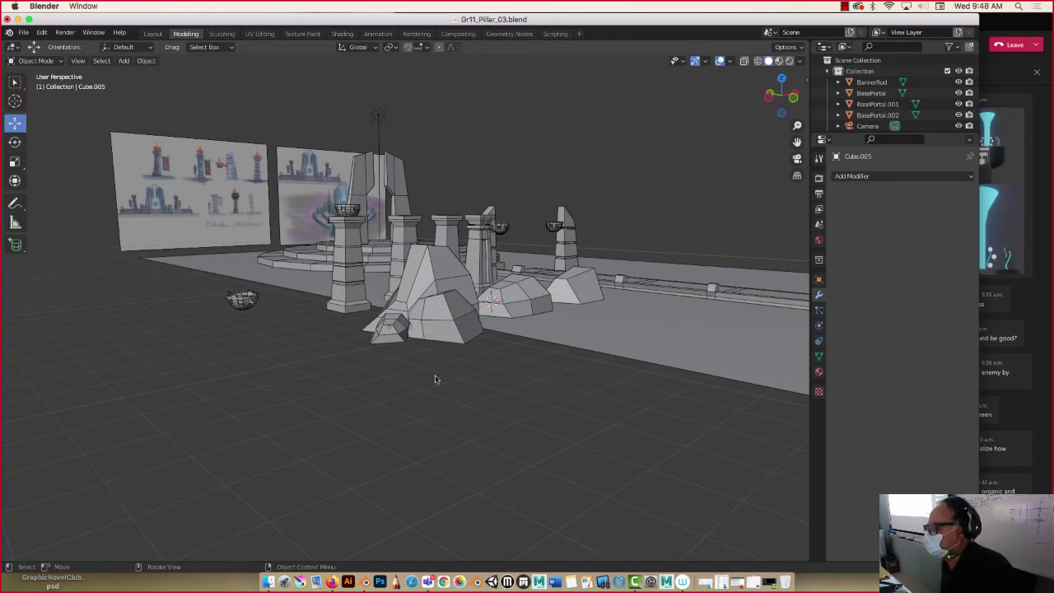
{"action": "scroll", "coordinate": [436, 380], "scroll_direction": "up", "scroll_amount": 3}
{"action": "scroll", "coordinate": [435, 377], "scroll_direction": "up", "scroll_amount": 2}
{"action": "middle_click_drag", "start_coordinate": [433, 374], "coordinate": [411, 371]}
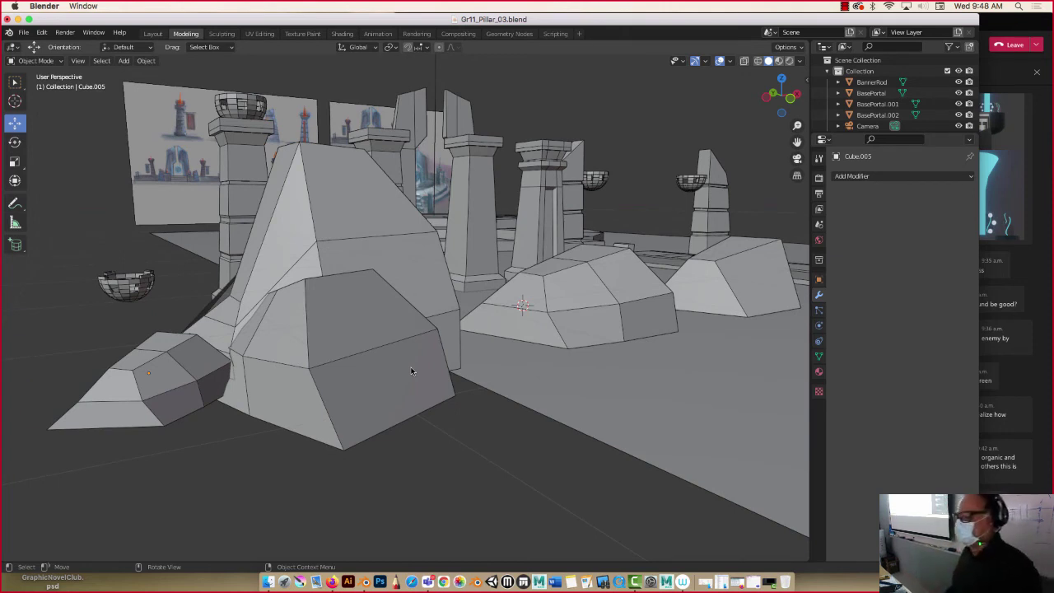
{"action": "left_click", "coordinate": [326, 258]}
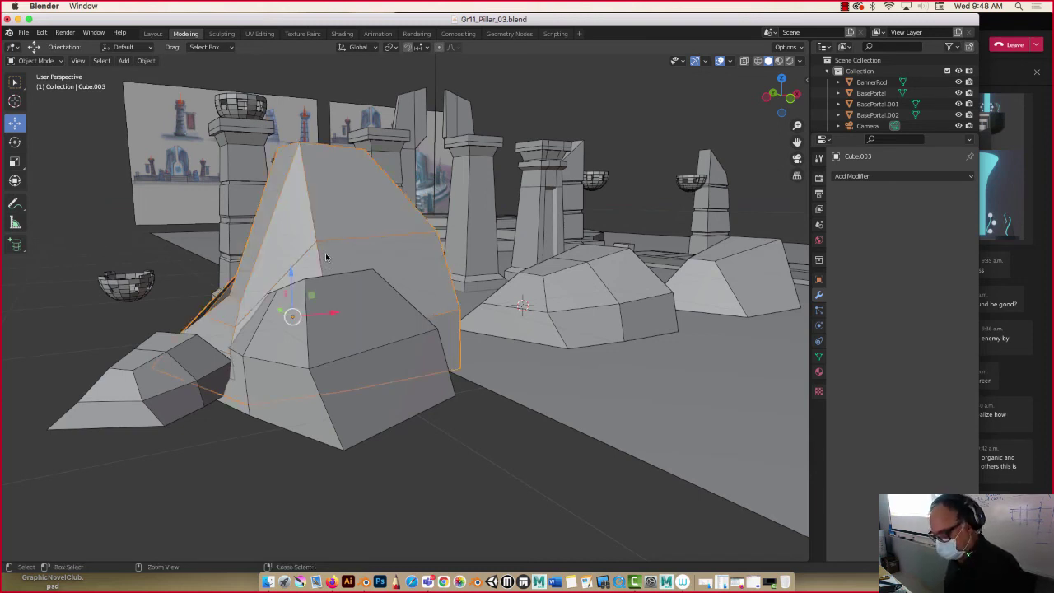
{"action": "key", "text": "ctrl+2"}
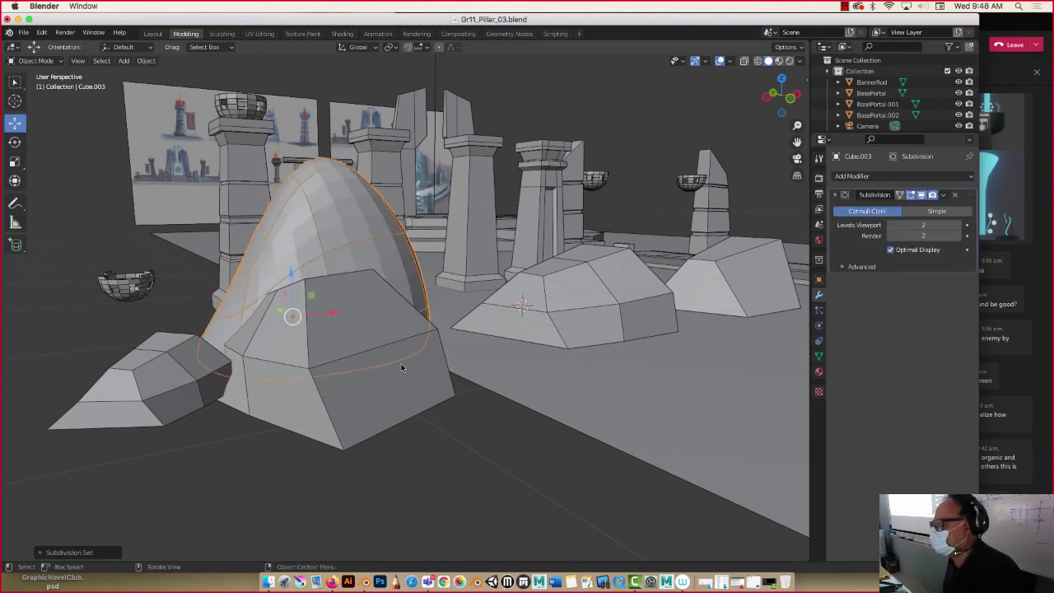
{"action": "left_click", "coordinate": [447, 376]}
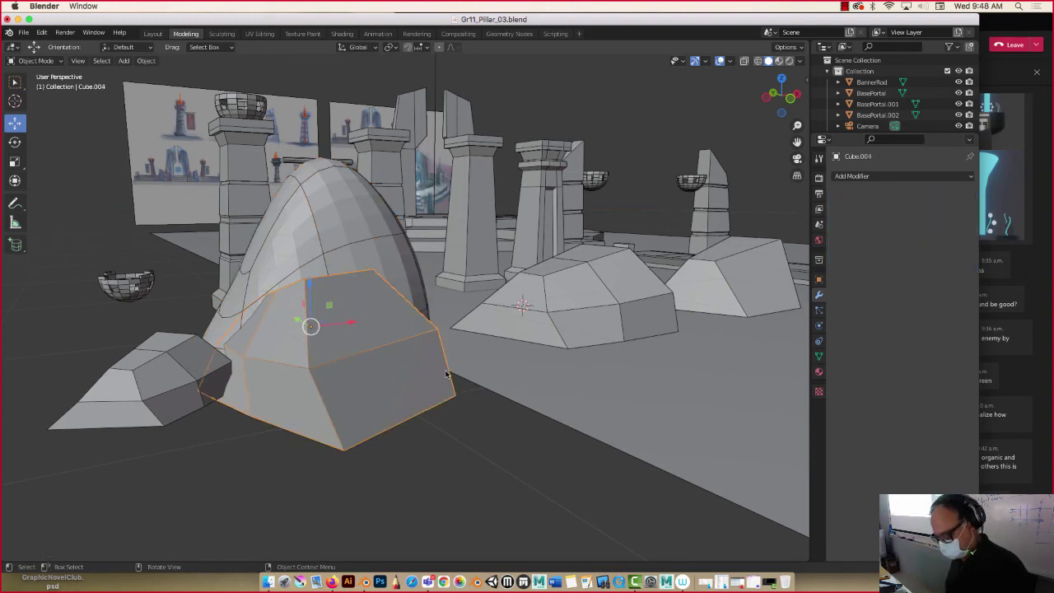
{"action": "key", "text": "ctrl+2"}
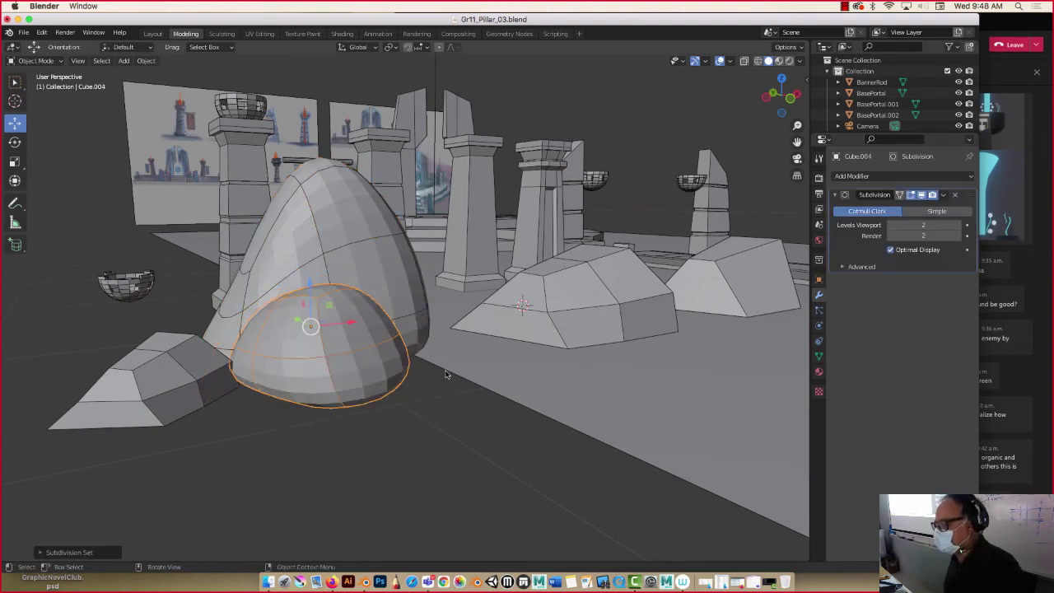
{"action": "left_click", "coordinate": [172, 379]}
{"action": "key", "text": "ctrl+2"}
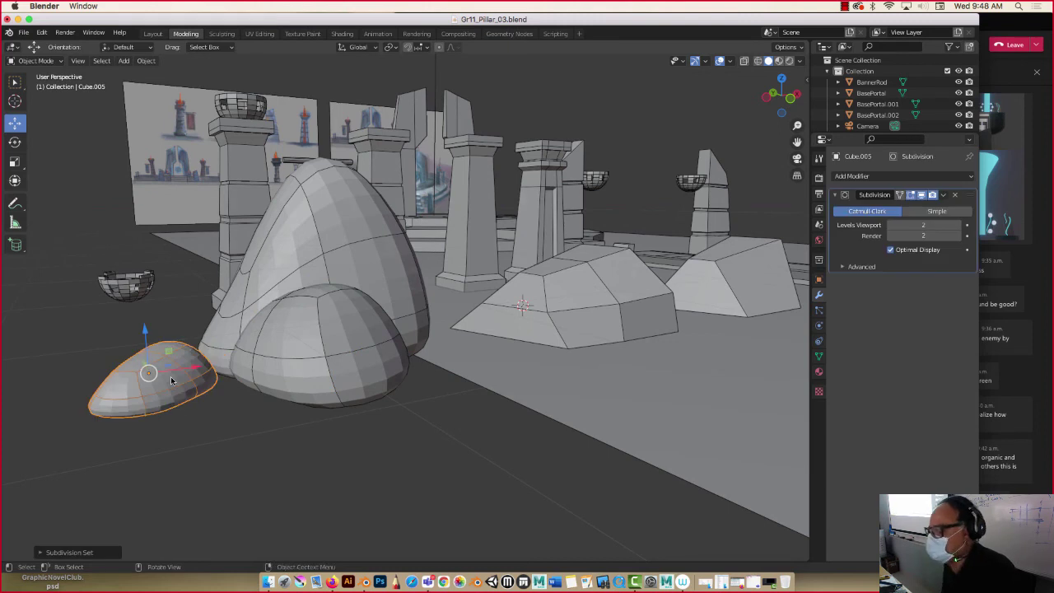
{"action": "left_click_drag", "start_coordinate": [167, 374], "coordinate": [225, 375]}
{"action": "key", "text": "ctrl+z"}
{"action": "key", "text": "ctrl+z"}
{"action": "key", "text": "ctrl+z"}
{"action": "key", "text": "ctrl+z"}
{"action": "key", "text": "ctrl+z"}
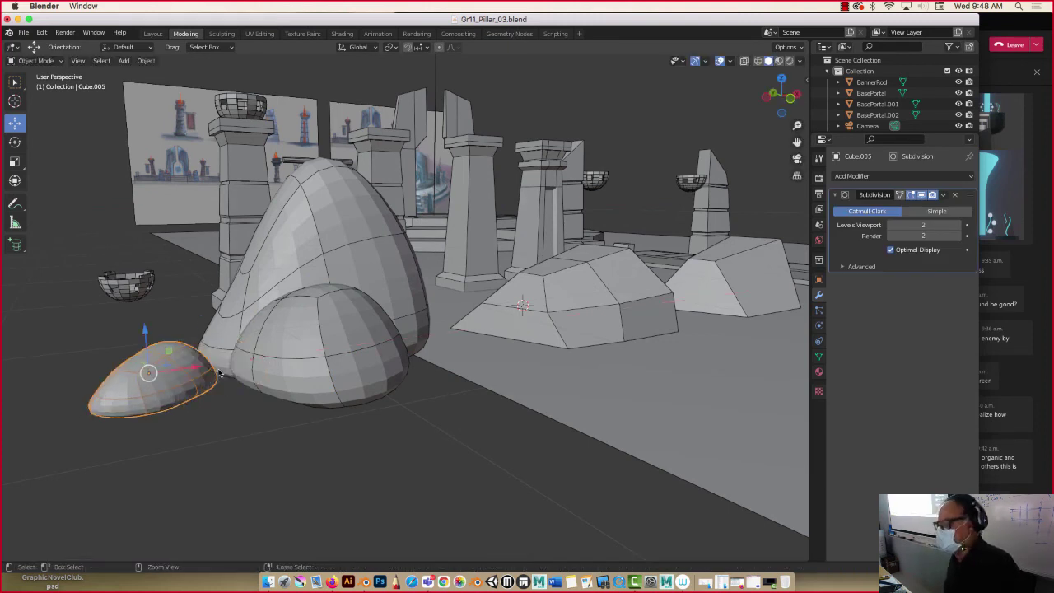
{"action": "key", "text": "ctrl+z"}
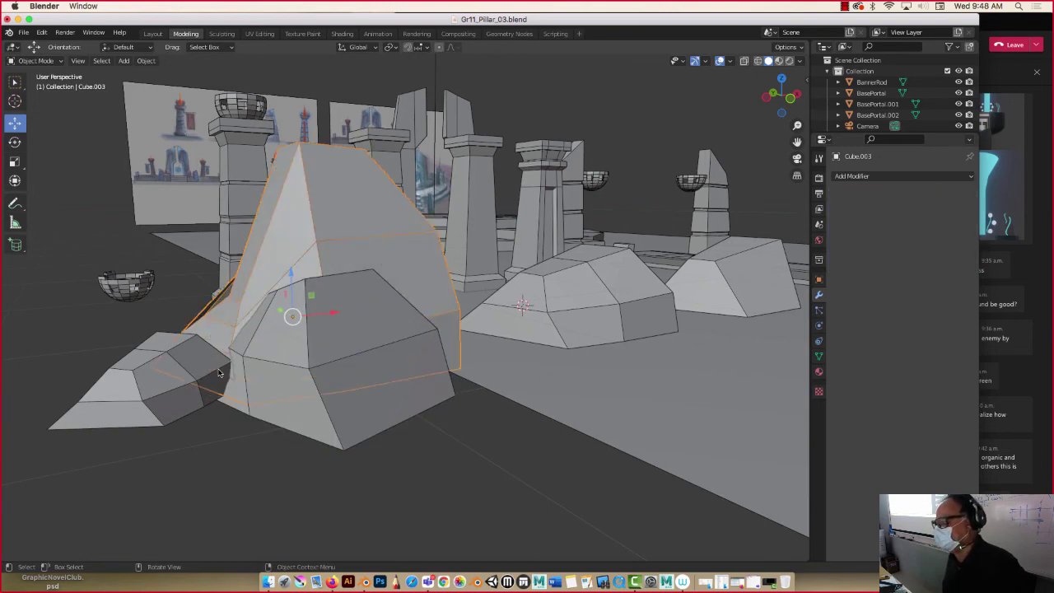
{"action": "middle_click_drag", "start_coordinate": [348, 384], "coordinate": [325, 381]}
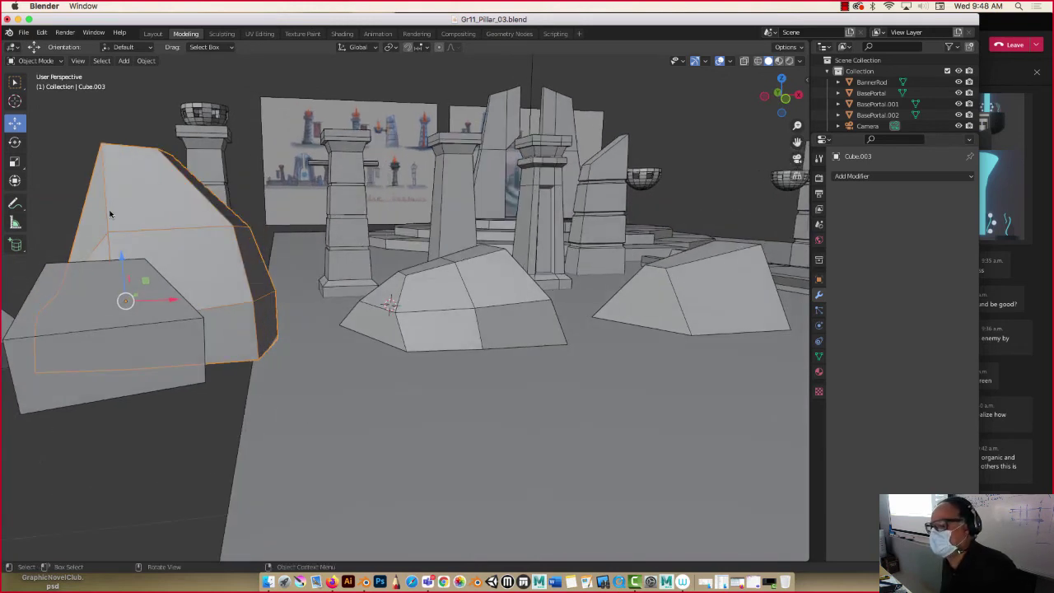
Step: Cut a horizontal edge loop across the tall rock Cube.003
{"action": "key", "text": "Tab"}
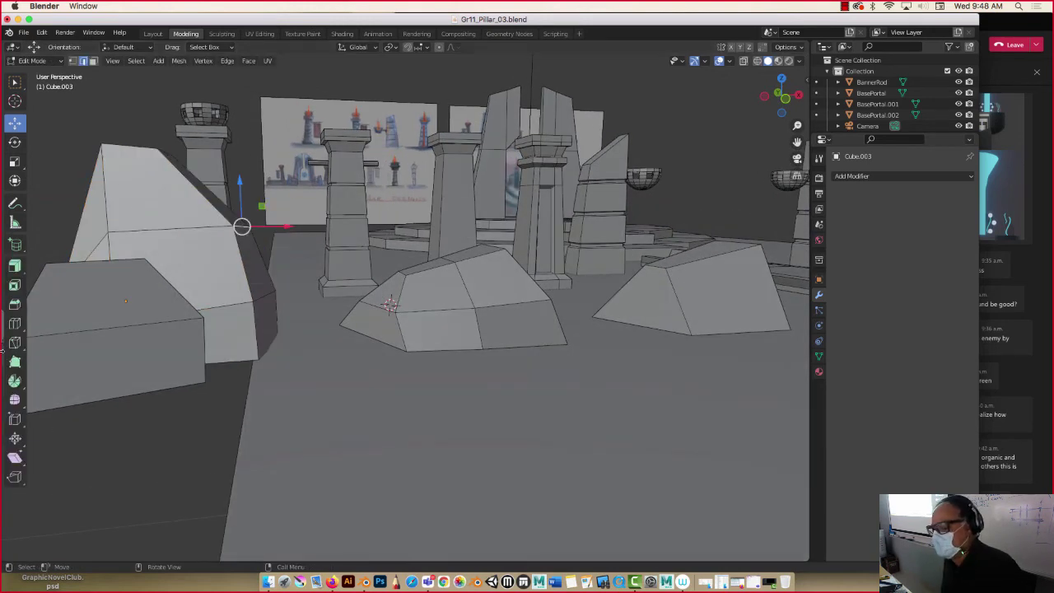
{"action": "left_click", "coordinate": [14, 322]}
{"action": "left_click_drag", "start_coordinate": [265, 331], "coordinate": [257, 360]}
{"action": "key", "text": "Tab"}
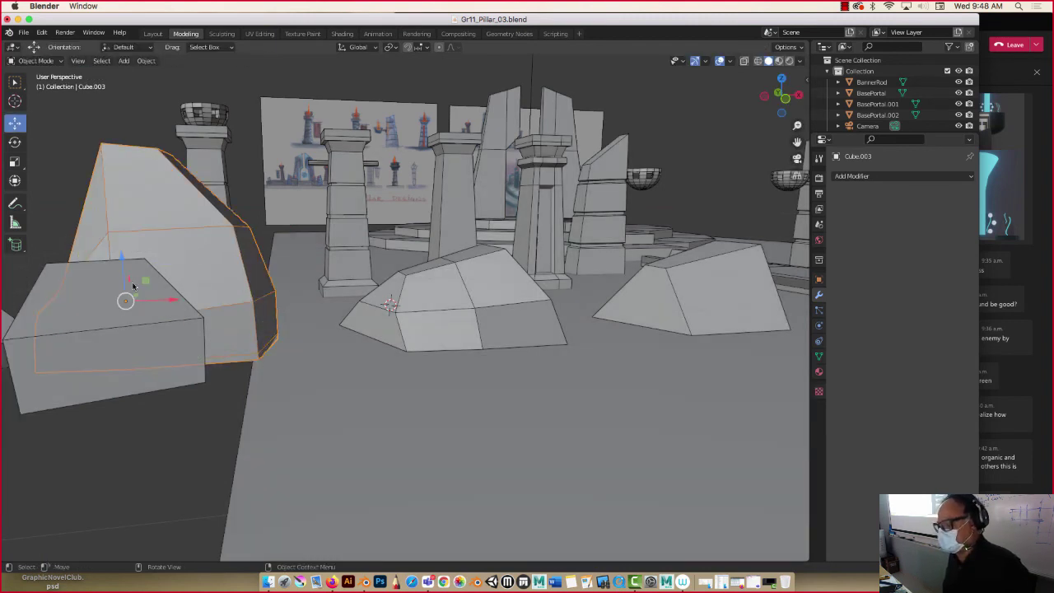
{"action": "middle_click_drag", "start_coordinate": [136, 290], "coordinate": [280, 315]}
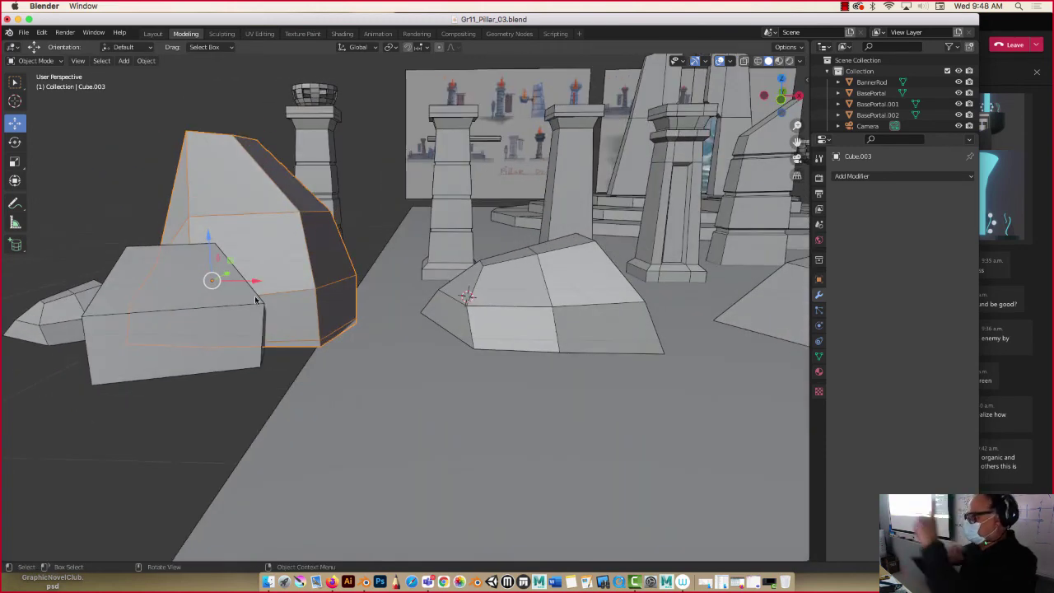
Step: Cut a loop near the base of boulder Cube.004, then view from Front and exit Edit Mode
{"action": "left_click", "coordinate": [120, 275]}
{"action": "key", "text": "Tab"}
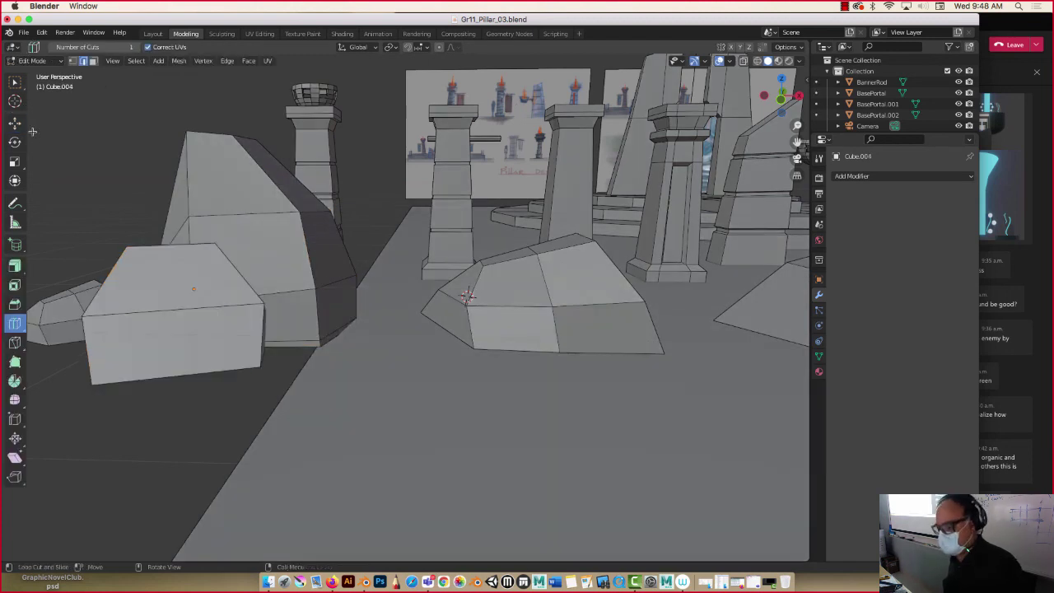
{"action": "left_click_drag", "start_coordinate": [257, 349], "coordinate": [252, 370]}
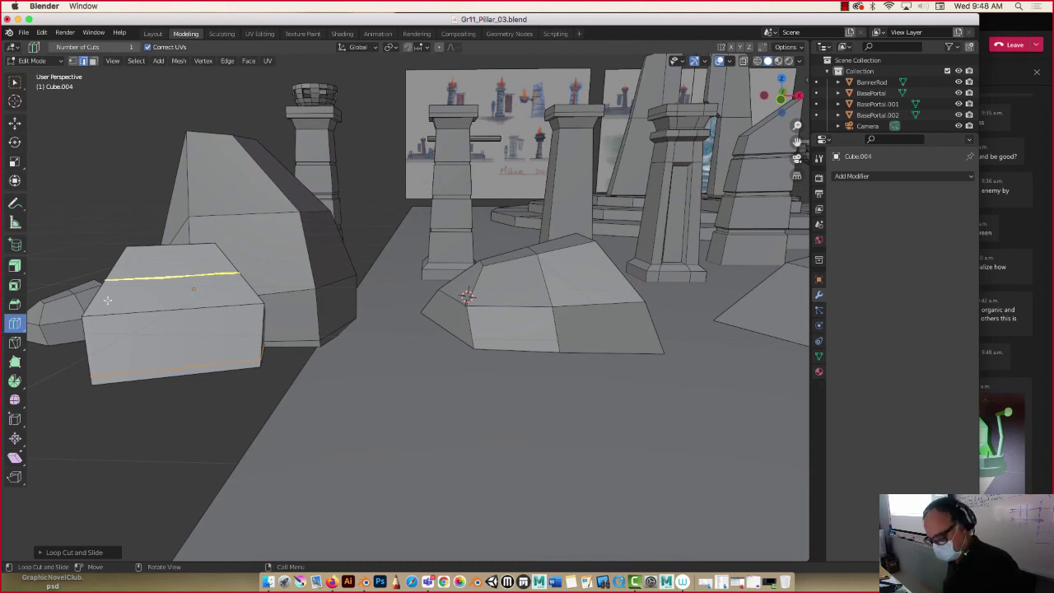
{"action": "left_click", "coordinate": [15, 122]}
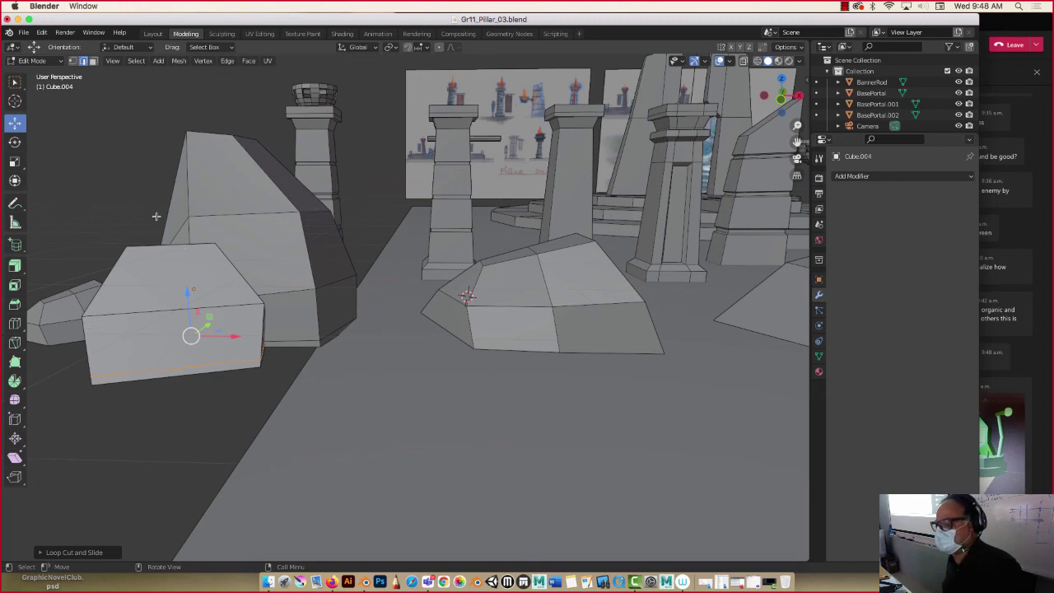
{"action": "key", "text": "grave"}
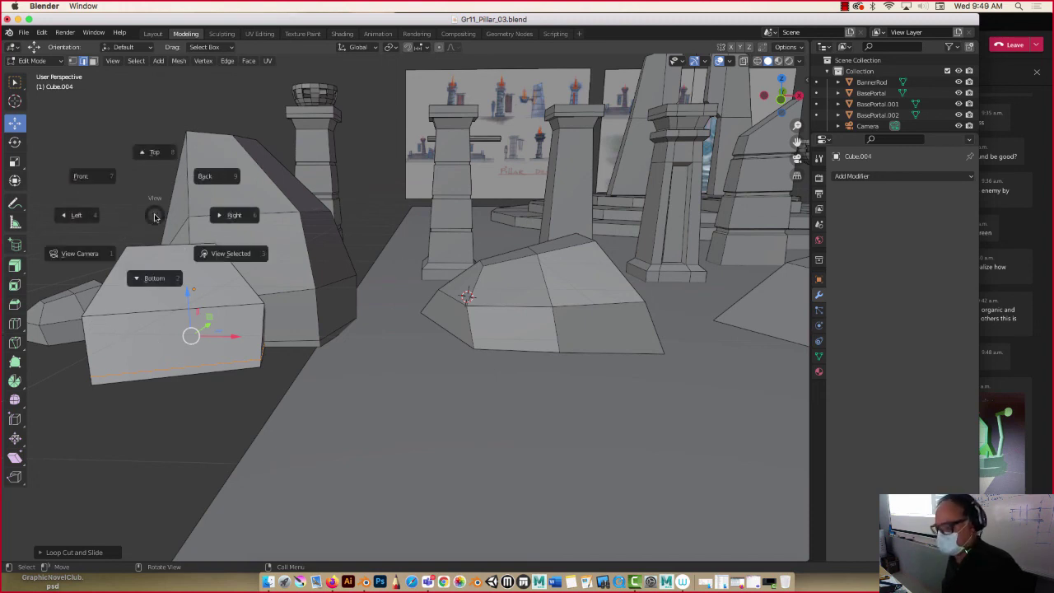
{"action": "left_click", "coordinate": [115, 144]}
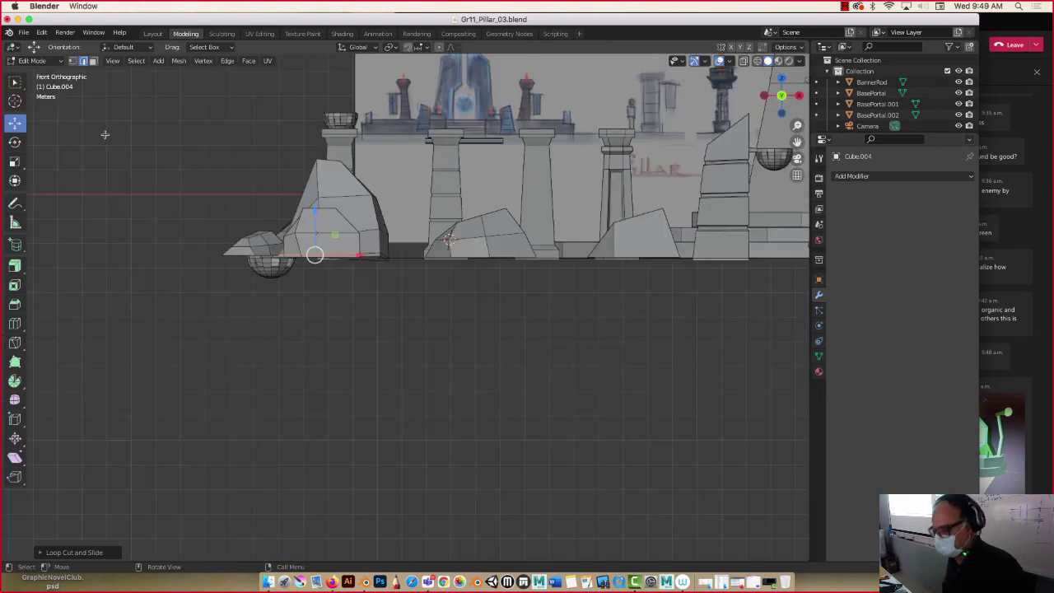
{"action": "key", "text": "Tab"}
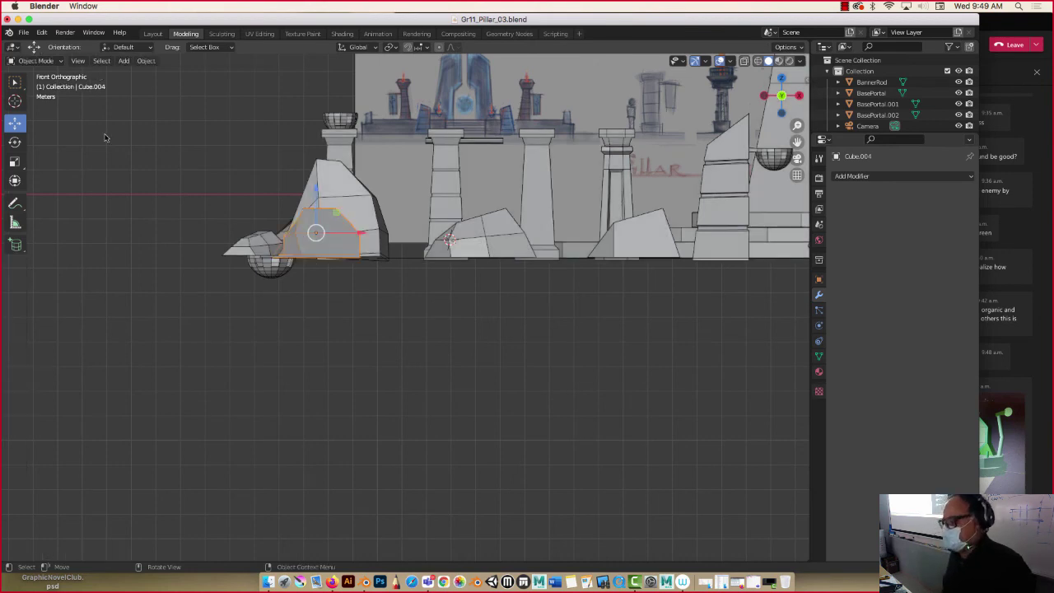
{"action": "middle_click_drag", "start_coordinate": [218, 210], "coordinate": [387, 297]}
{"action": "left_click", "coordinate": [423, 283]}
{"action": "key", "text": "ctrl+2"}
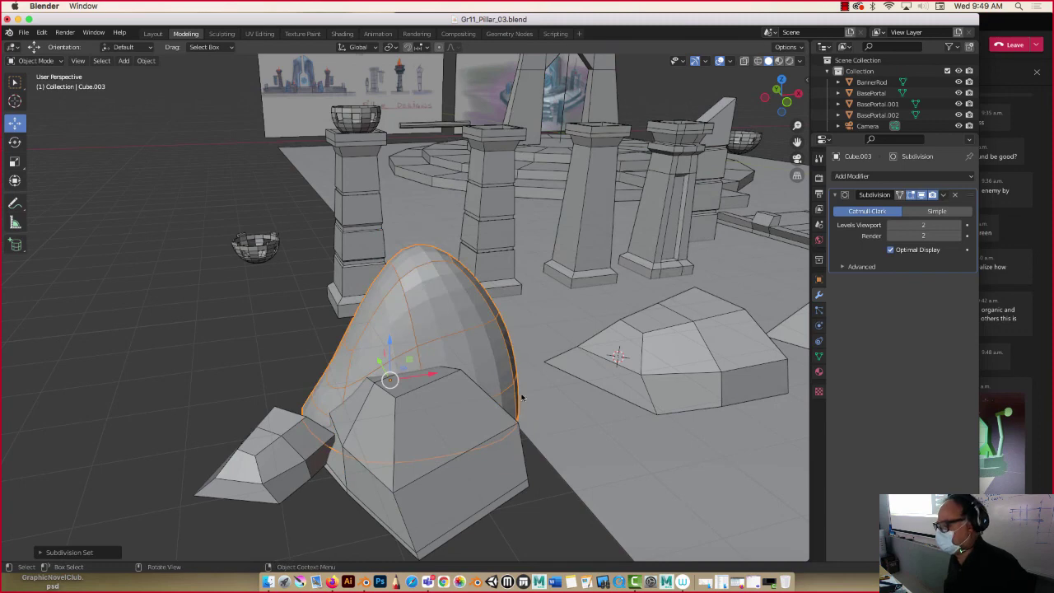
{"action": "left_click", "coordinate": [498, 466]}
{"action": "middle_click_drag", "start_coordinate": [436, 423], "coordinate": [376, 379]}
{"action": "key", "text": "ctrl+2"}
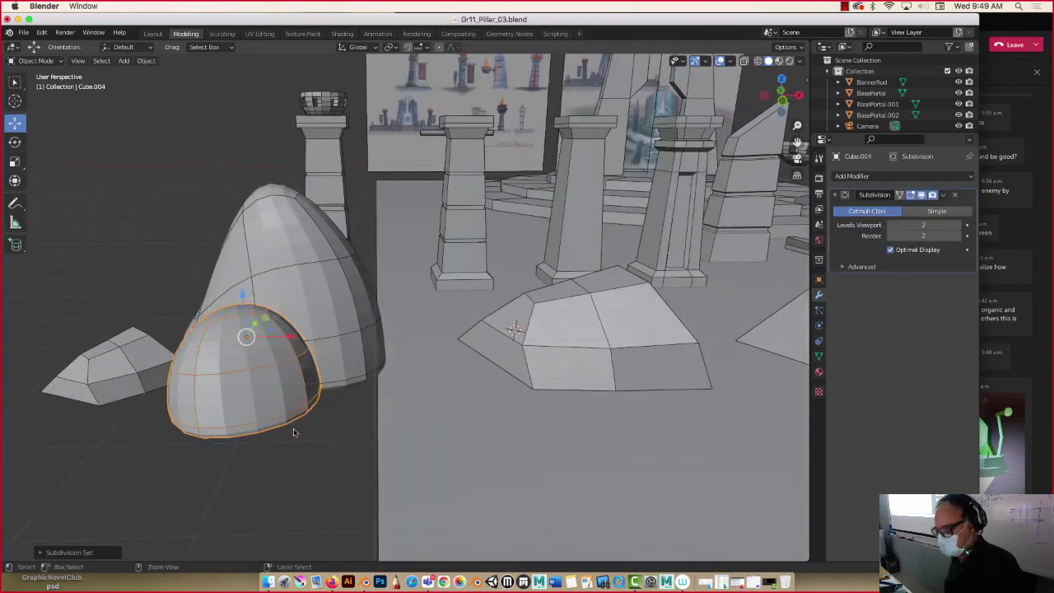
{"action": "middle_click_drag", "start_coordinate": [252, 404], "coordinate": [242, 417]}
{"action": "left_click", "coordinate": [134, 403]}
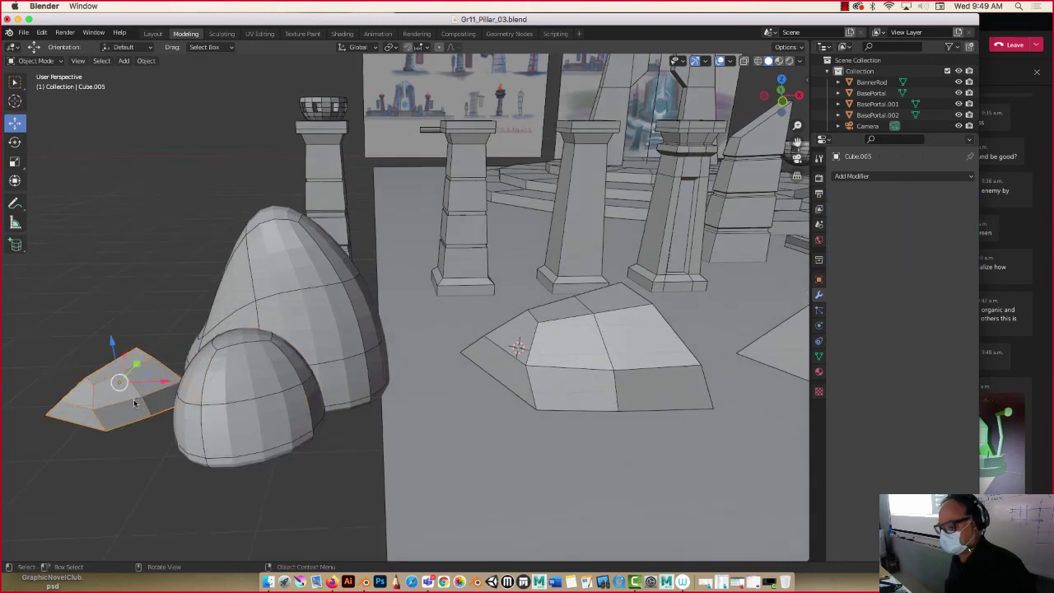
{"action": "key", "text": "ctrl+2"}
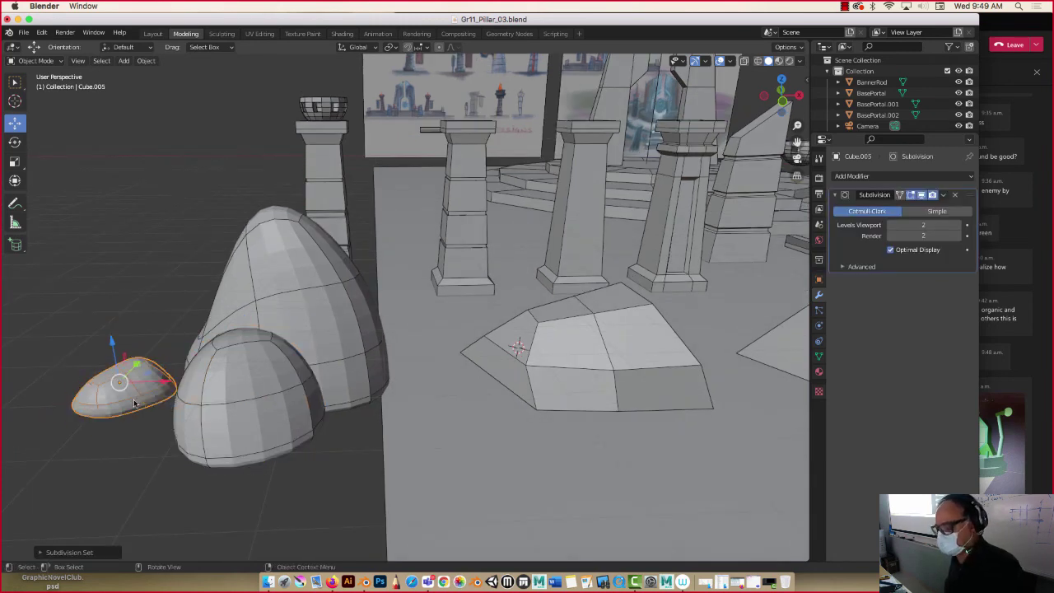
{"action": "middle_click_drag", "start_coordinate": [133, 402], "coordinate": [113, 304]}
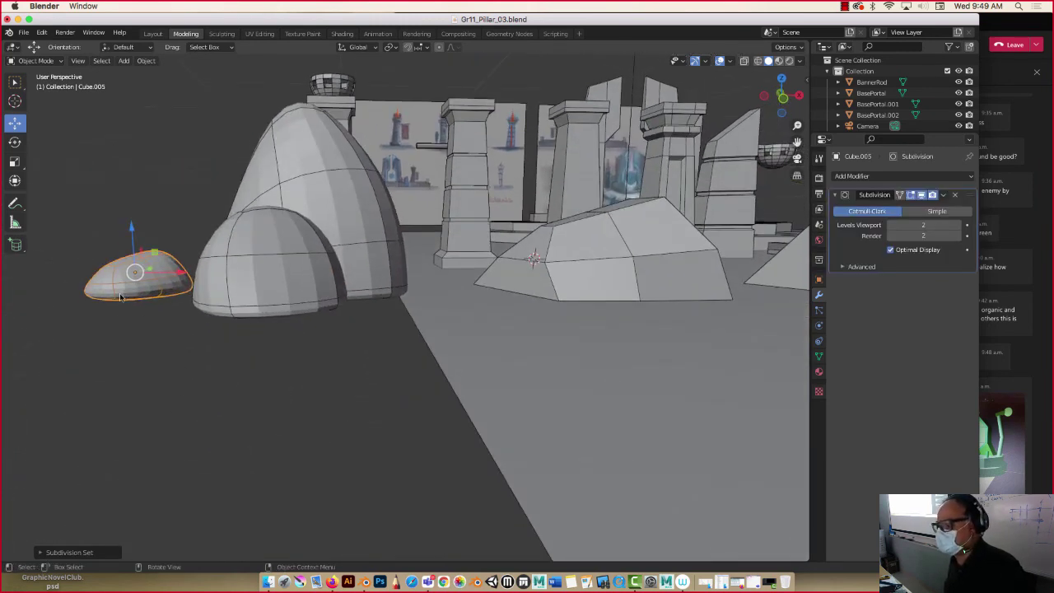
{"action": "middle_click_drag", "start_coordinate": [266, 291], "coordinate": [318, 378]}
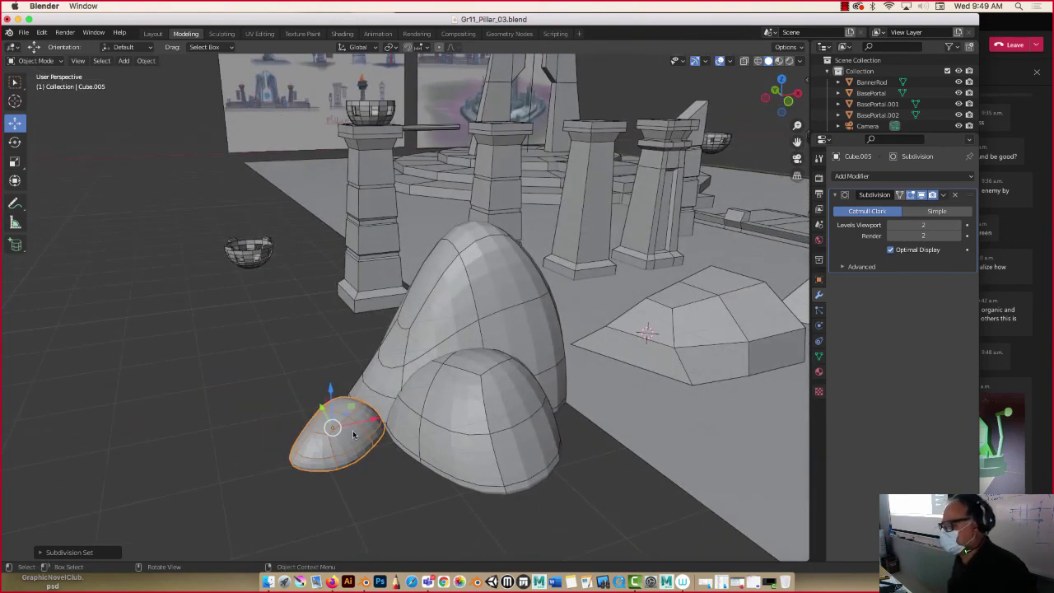
{"action": "left_click_drag", "start_coordinate": [354, 425], "coordinate": [399, 415]}
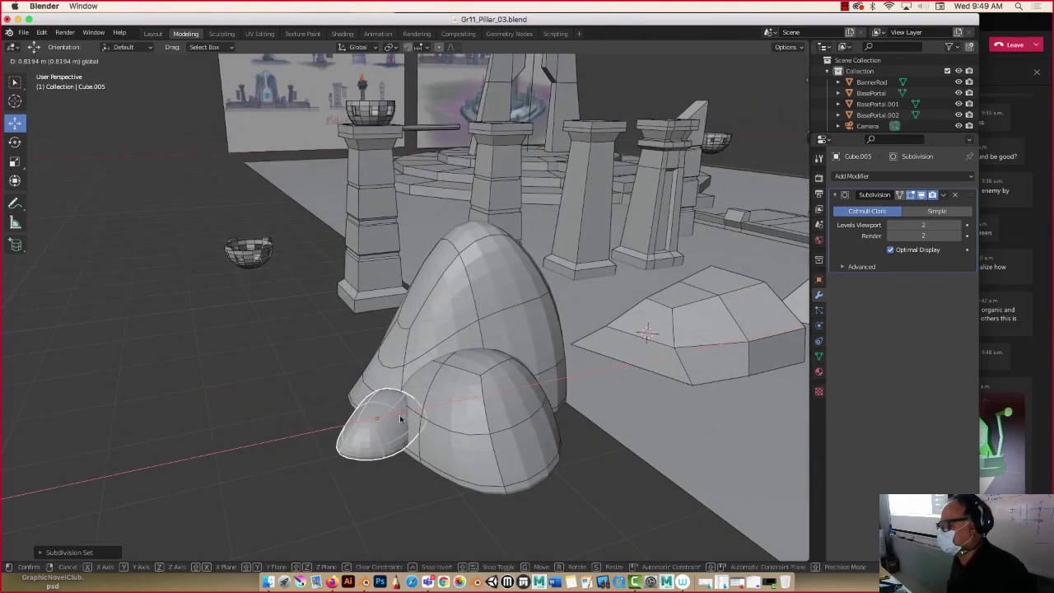
{"action": "left_click", "coordinate": [274, 372]}
{"action": "key", "text": "ctrl+z"}
{"action": "key", "text": "ctrl+z"}
{"action": "key", "text": "ctrl+z"}
{"action": "key", "text": "ctrl+z"}
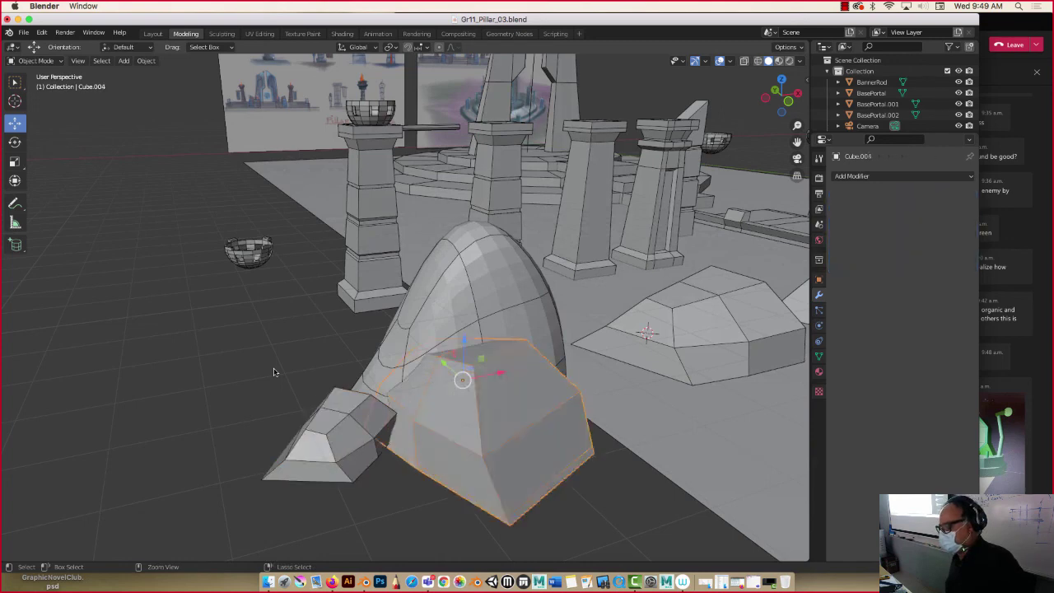
{"action": "key", "text": "ctrl+z"}
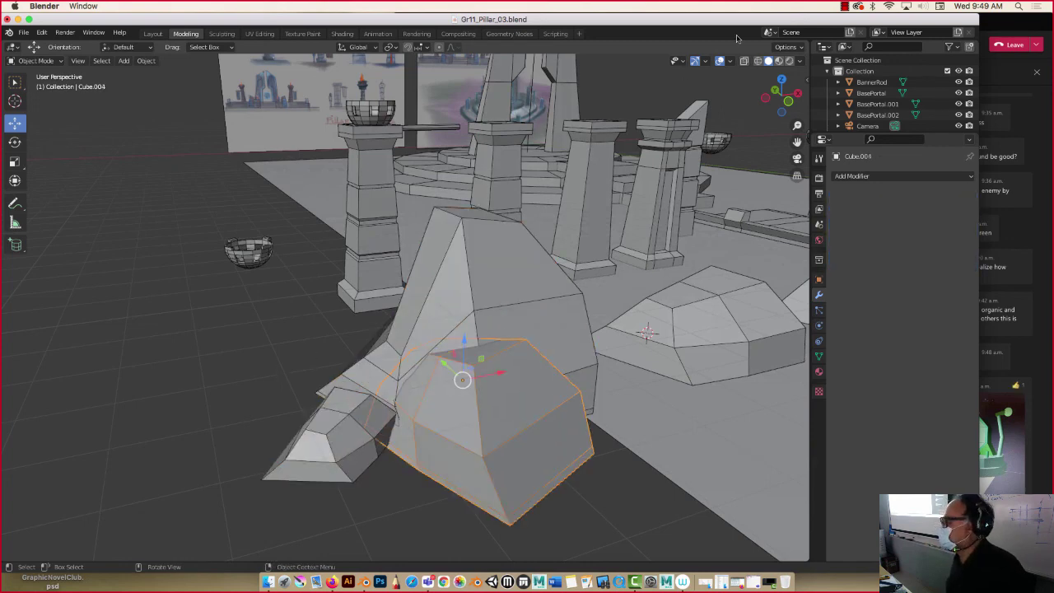
{"action": "left_click", "coordinate": [844, 5]}
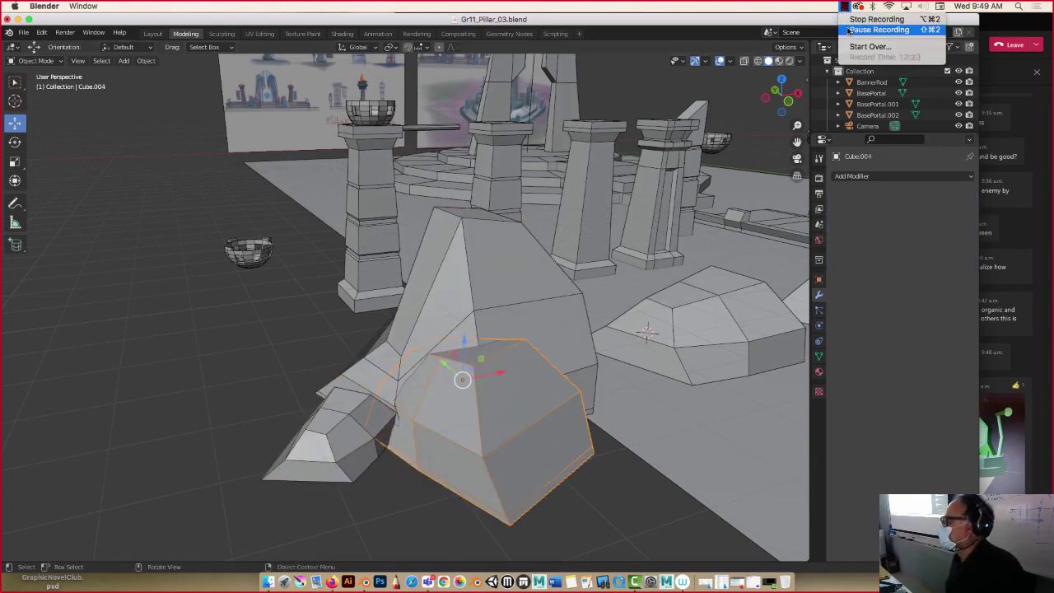